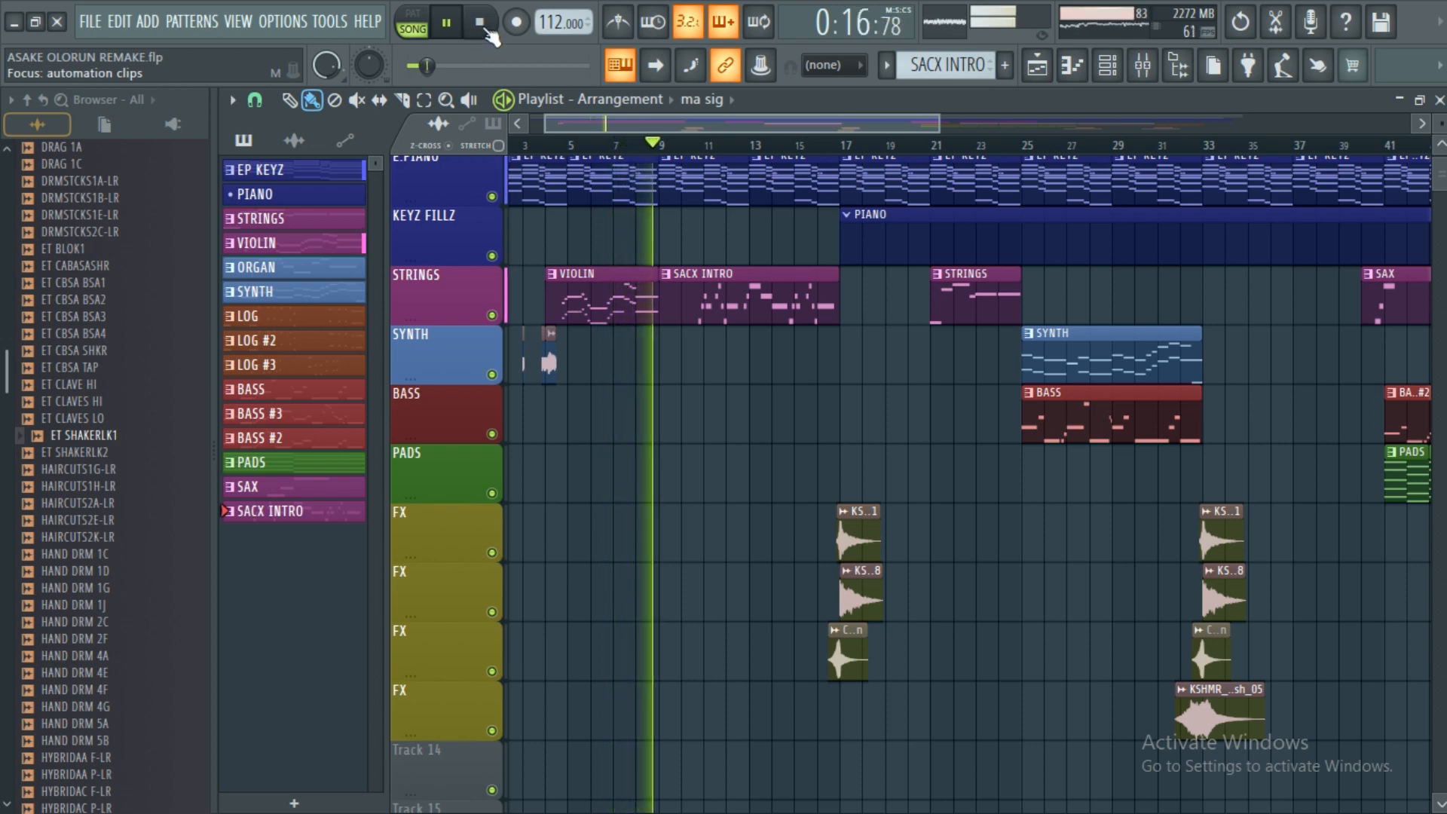
# Stop the ASAKE OLORUN REMAKE arrangement so the time resets to 0:00:00.
pyautogui.click(487, 32)
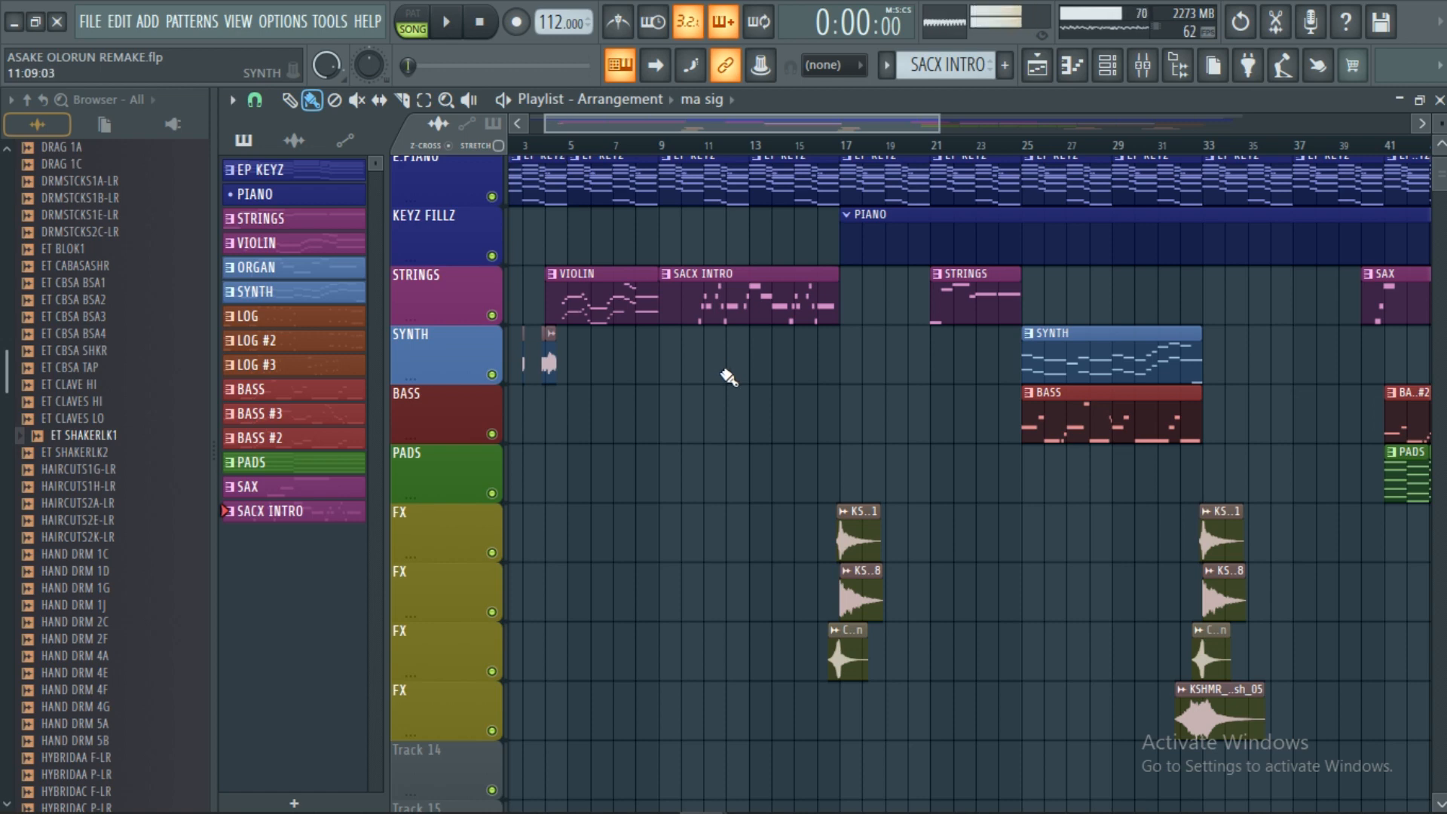
# Make EP KEYZ the current pattern in PAT mode and open its notes in the Piano roll.
pyautogui.scroll(1, 735, 384)
pyautogui.scroll(3, 684, 139)
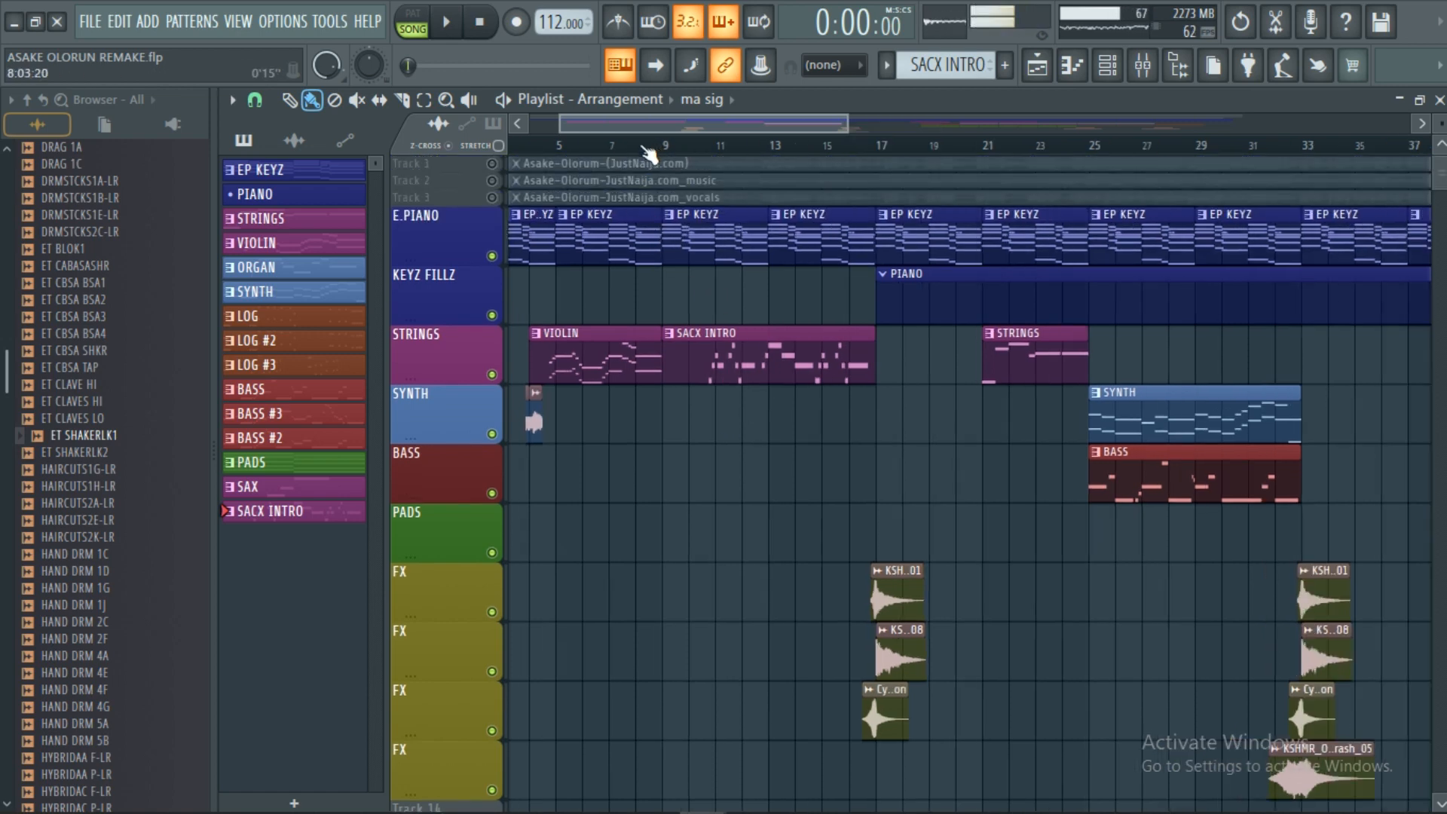
pyautogui.hscroll(-2, 683, 140)
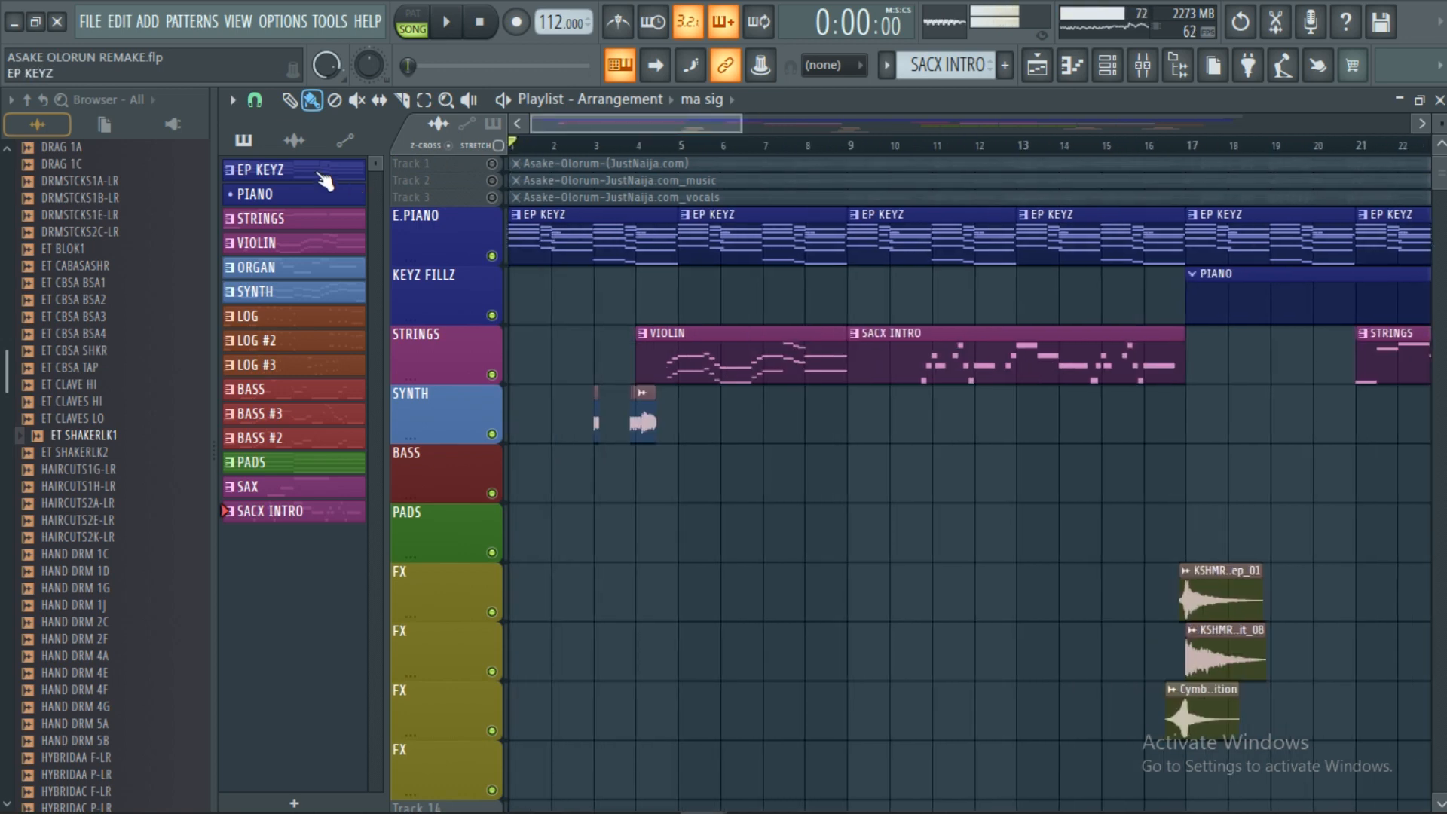
pyautogui.click(324, 181)
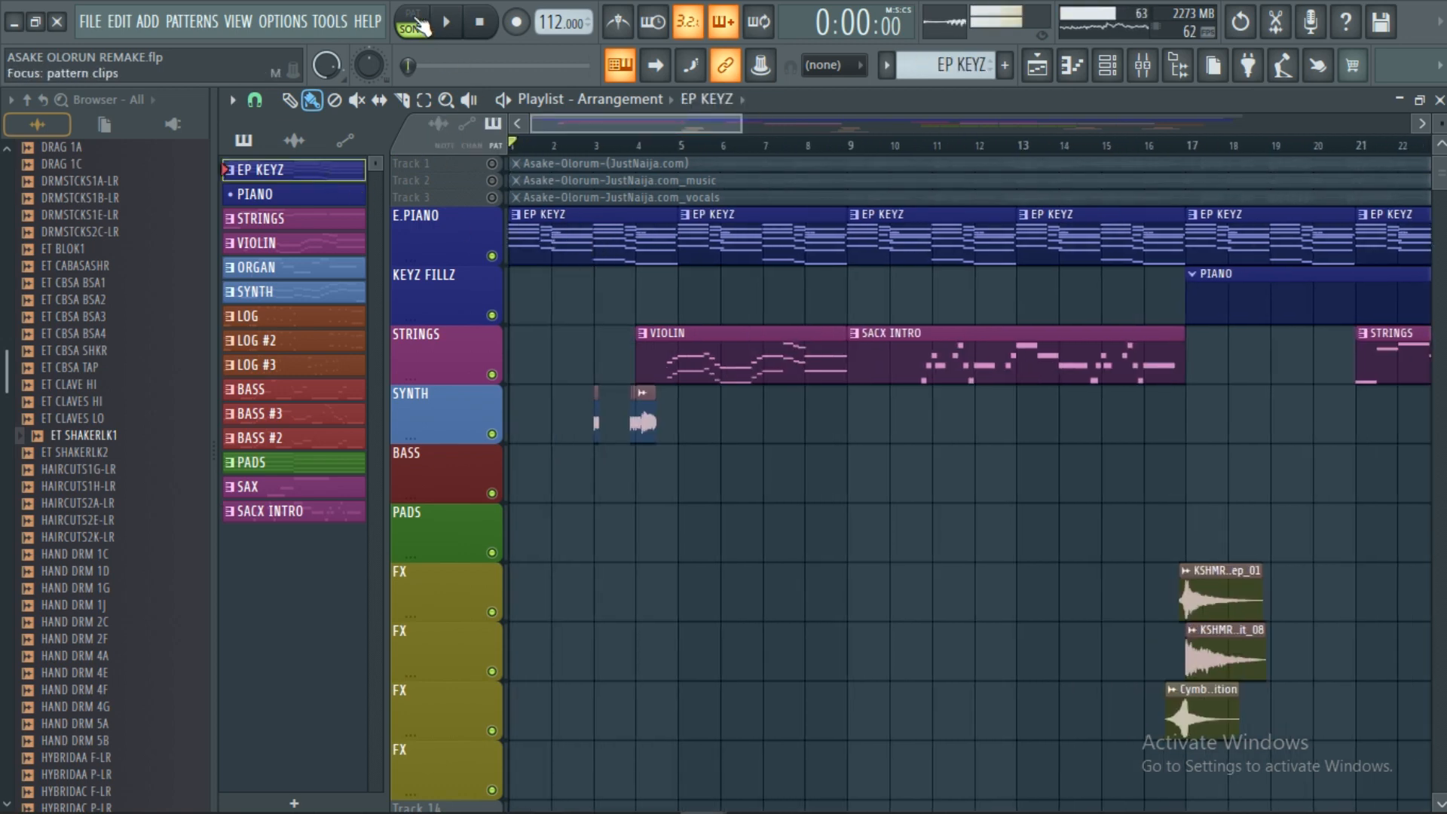
pyautogui.click(419, 27)
pyautogui.doubleClick(575, 236)
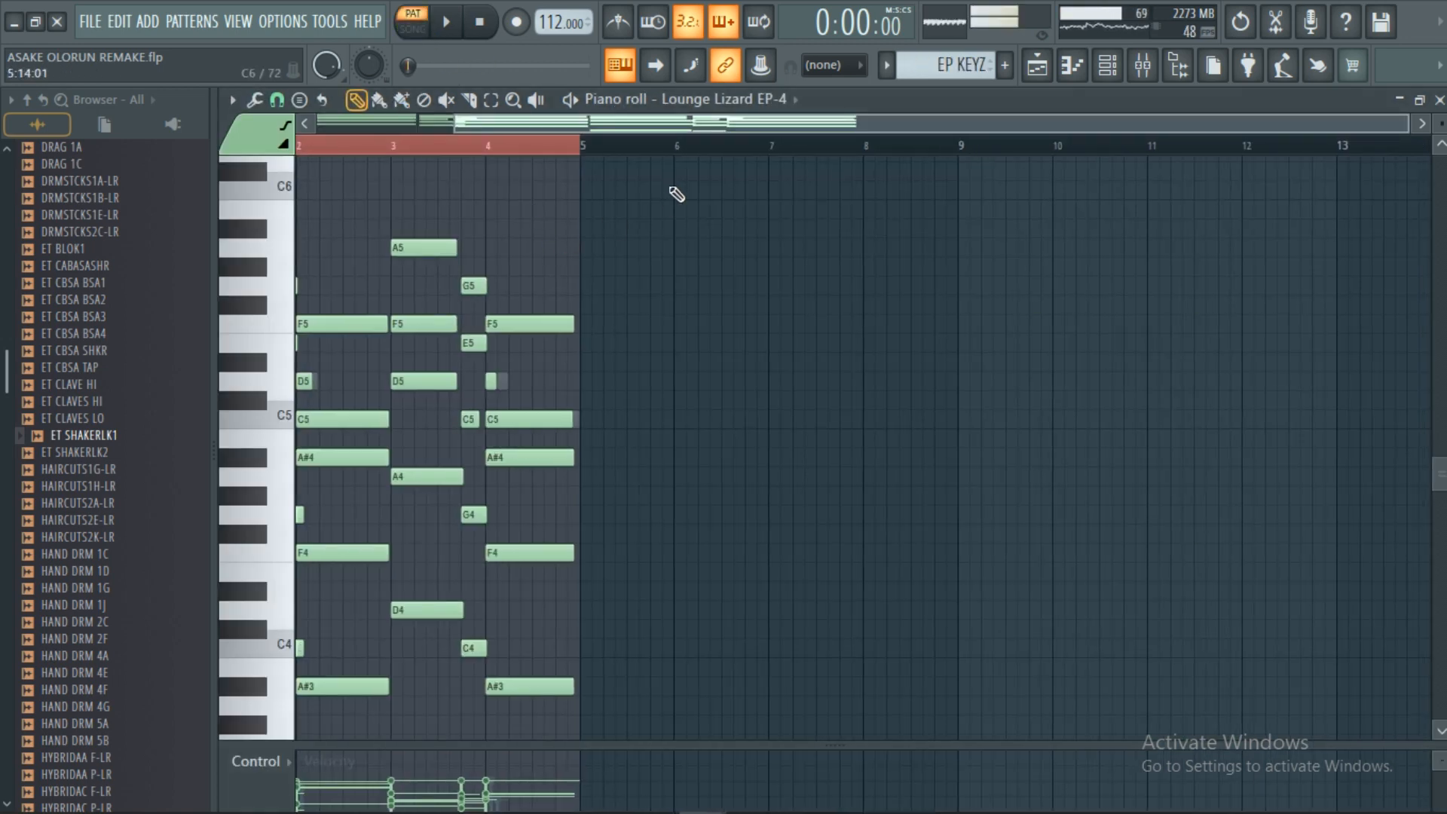
# Play and stop the EP KEYZ chords, then close the Piano roll and channel list.
pyautogui.scroll(3, 1014, 128)
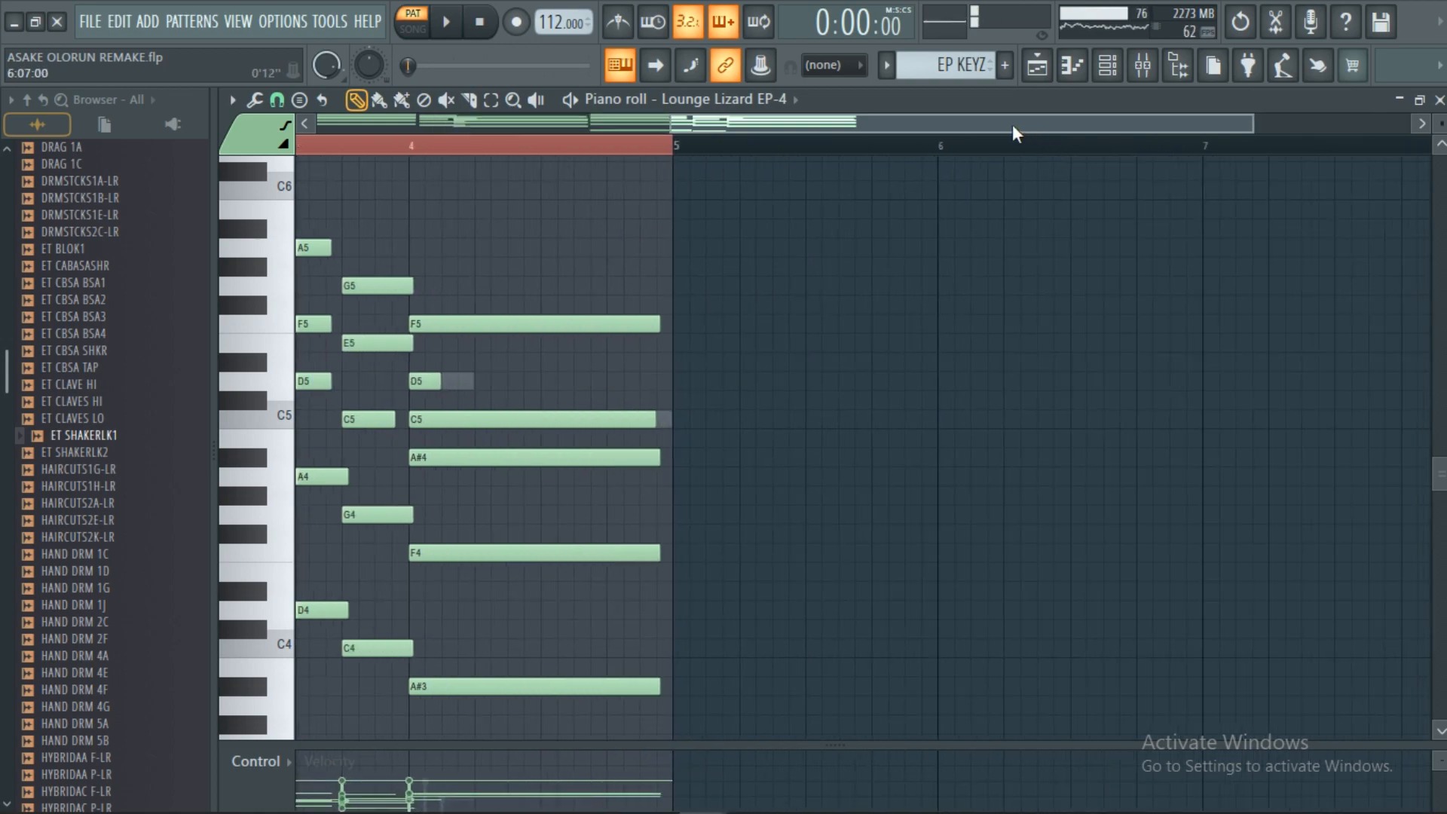
pyautogui.moveTo(1010, 127); pyautogui.dragTo(445, 113)
pyautogui.click(451, 32)
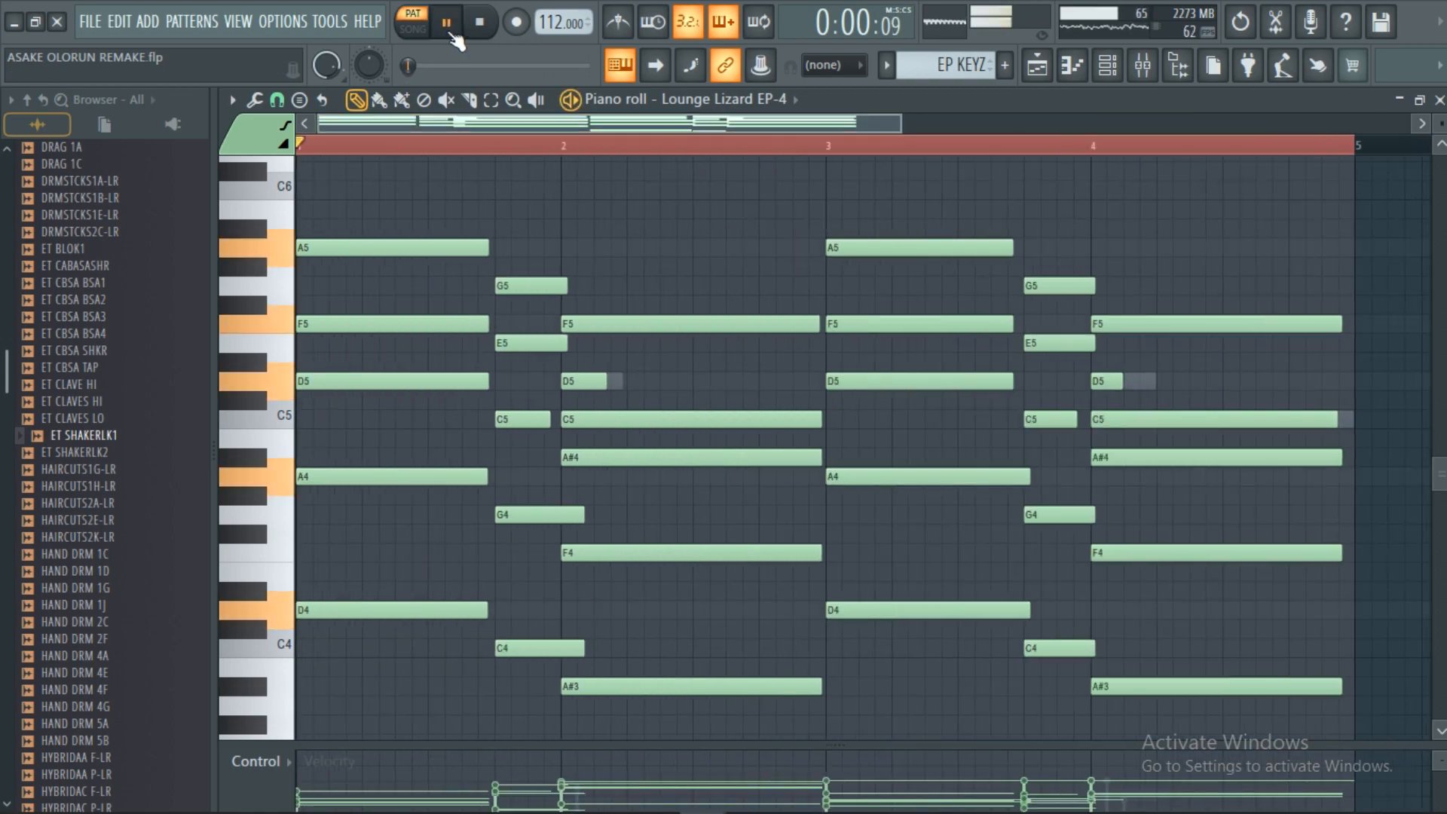
pyautogui.scroll(-2, 600, 154)
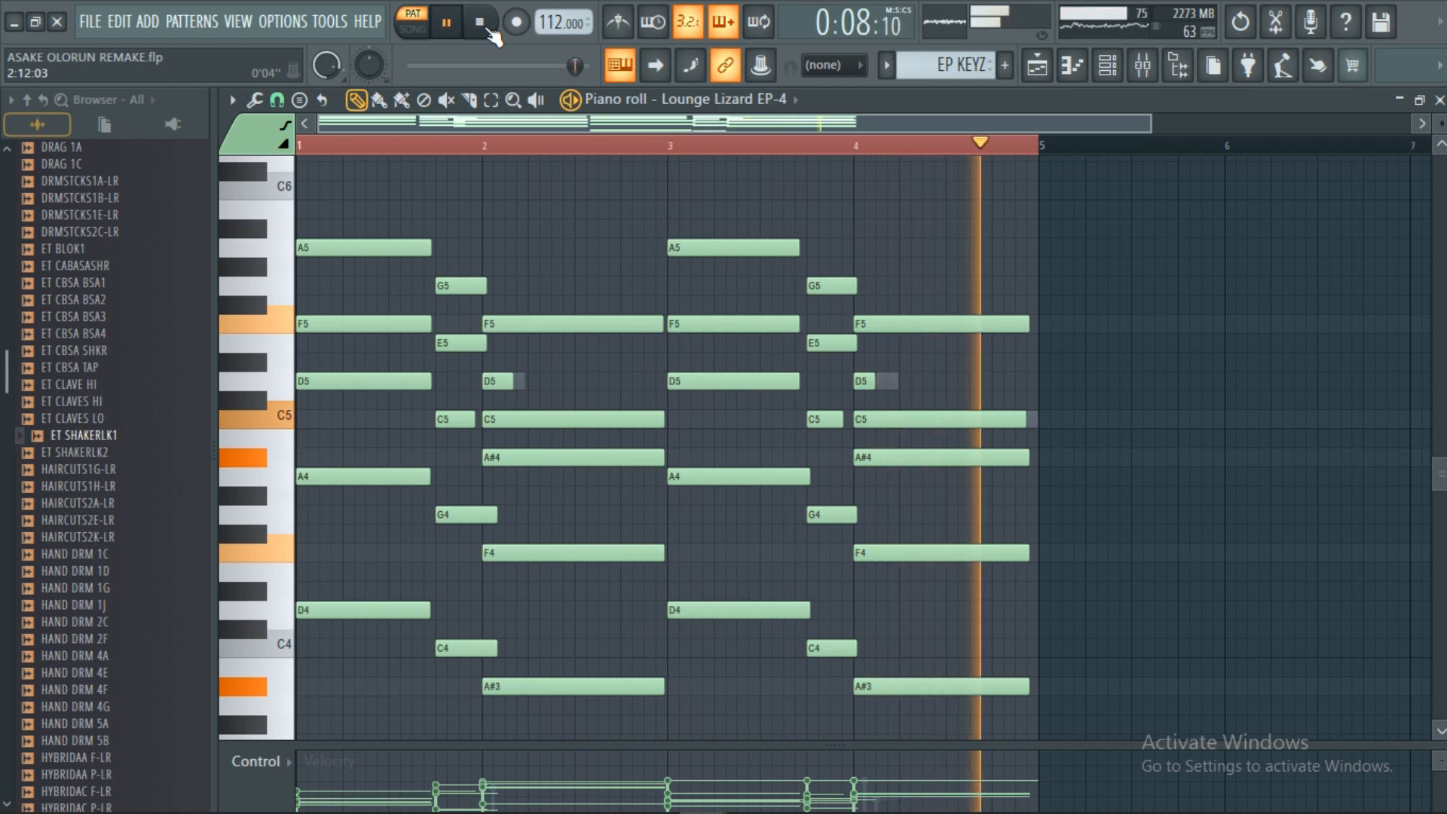
pyautogui.click(486, 27)
pyautogui.scroll(-3, 898, 272)
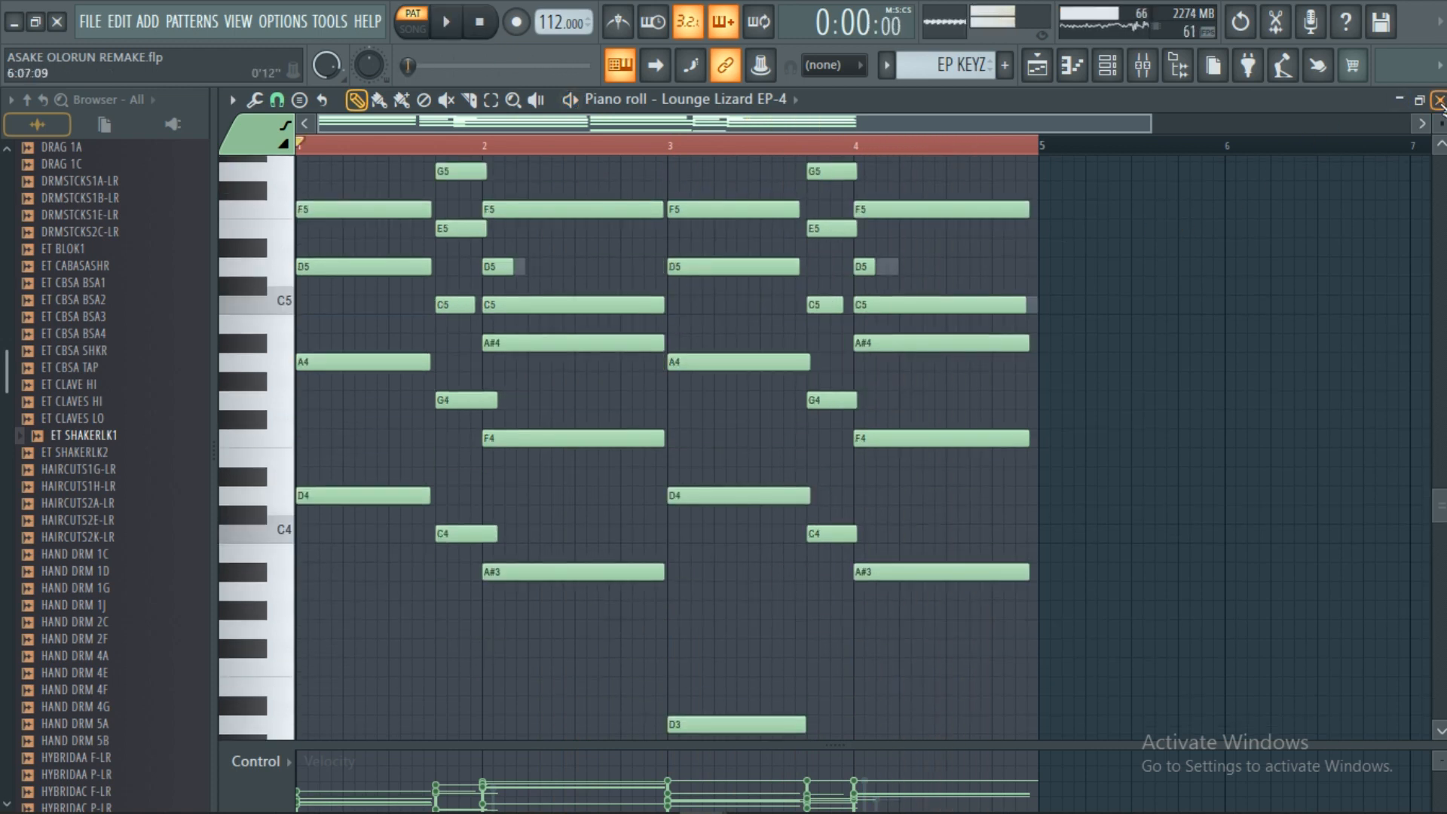
pyautogui.click(1439, 100)
pyautogui.click(1088, 101)
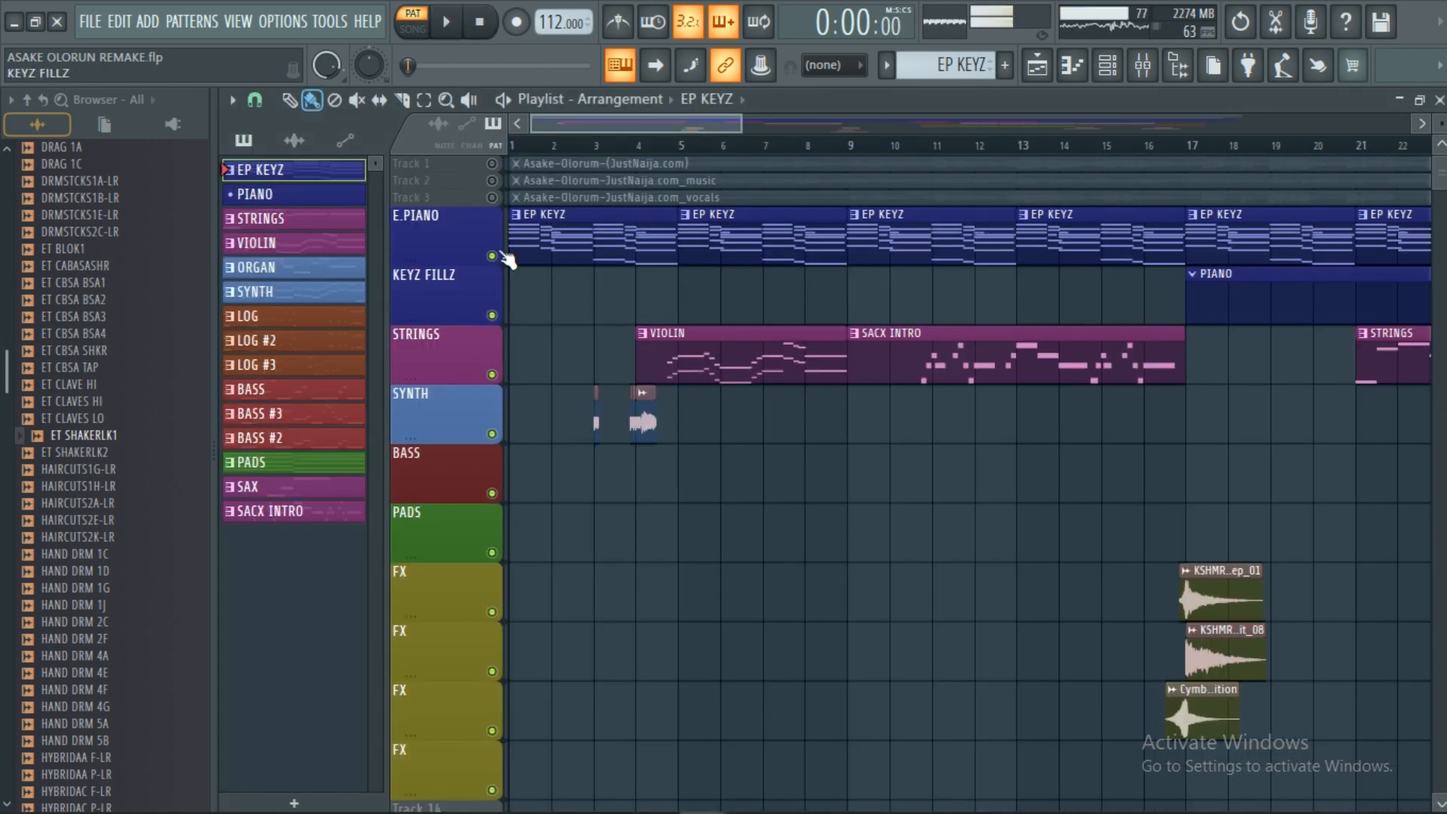
# Open the VIOLIN clip's notes in the Piano roll and close it again.
pyautogui.scroll(-3, 735, 147)
pyautogui.scroll(-1, 735, 149)
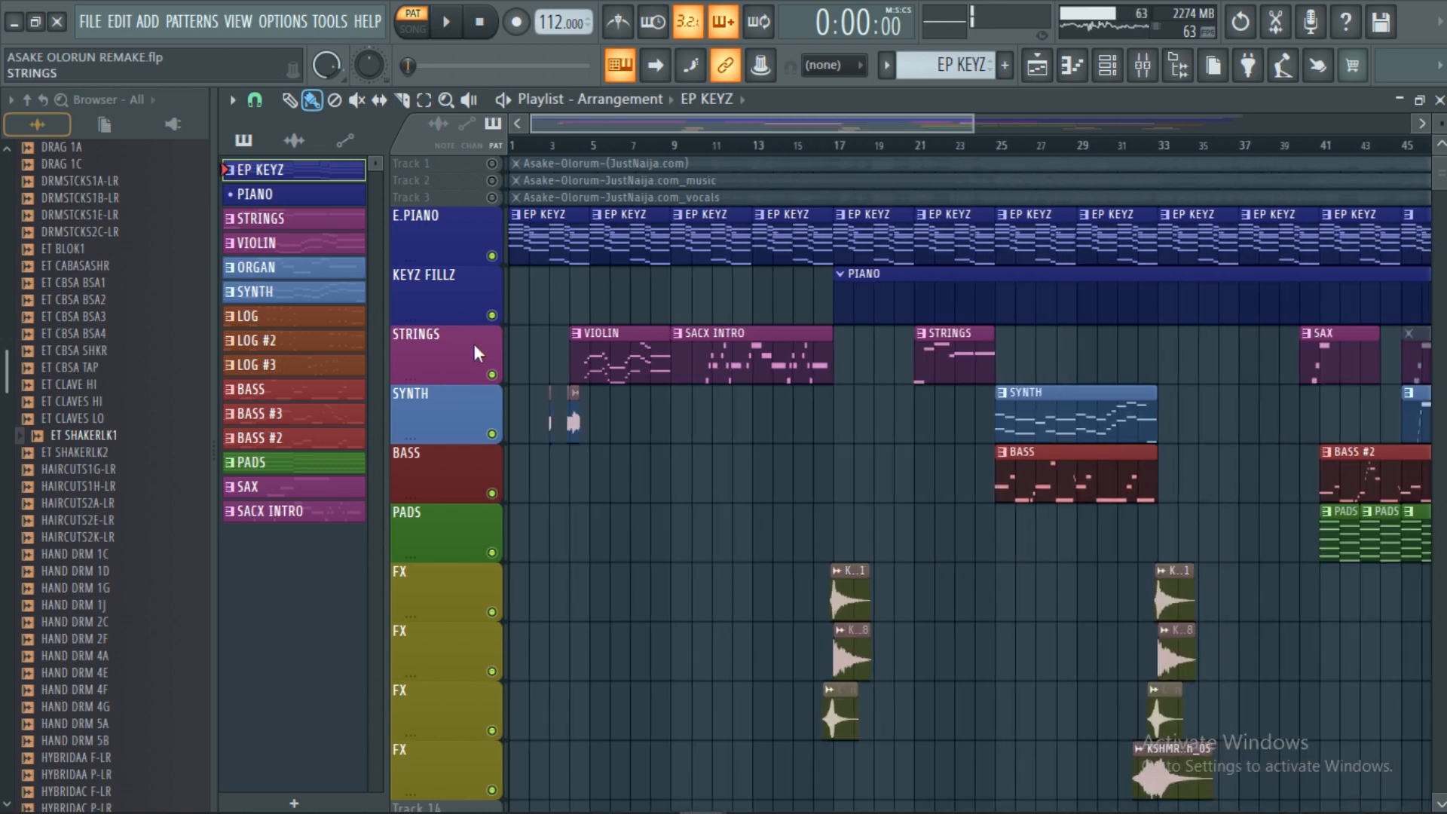
pyautogui.doubleClick(641, 372)
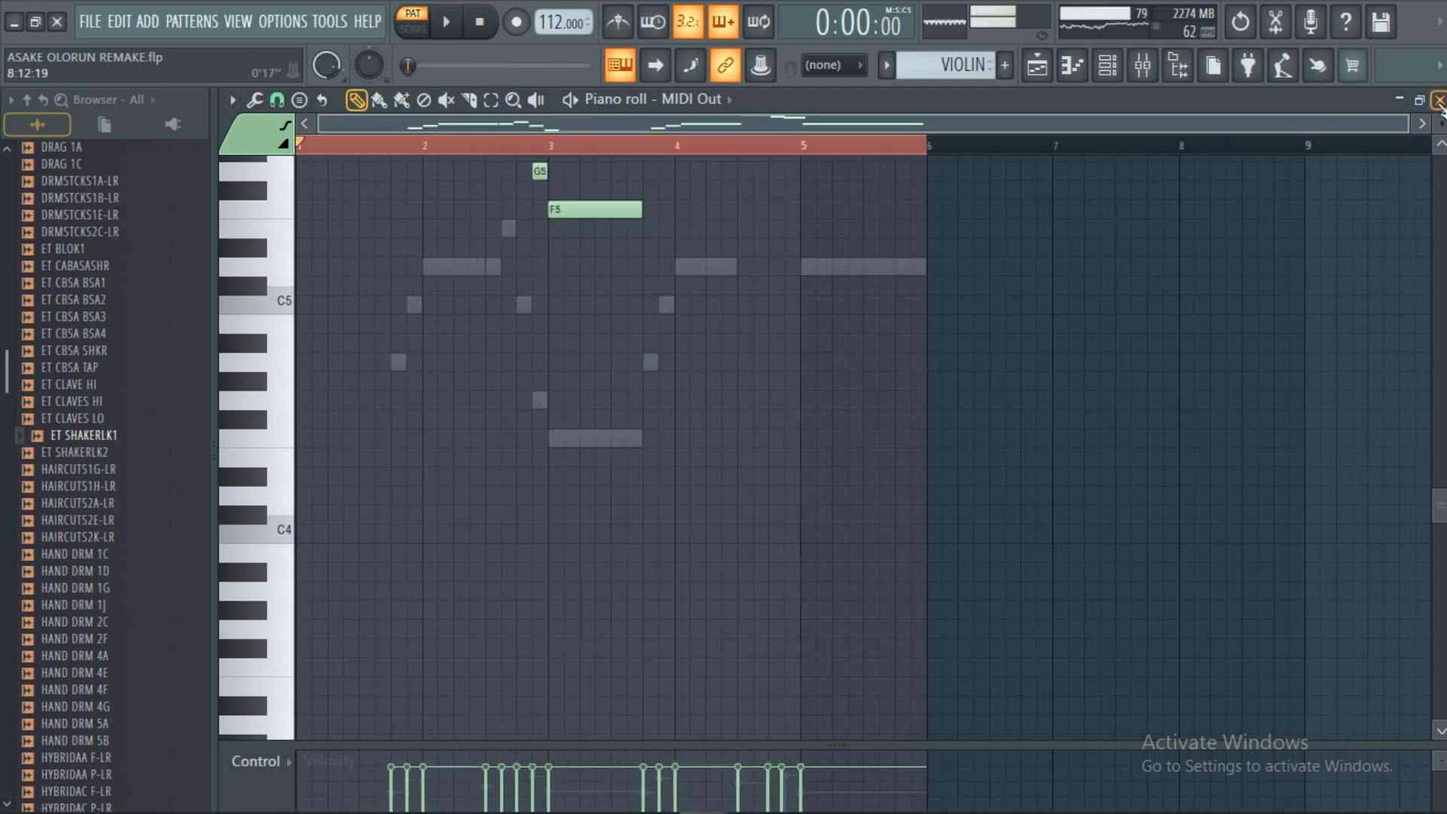
pyautogui.click(1440, 99)
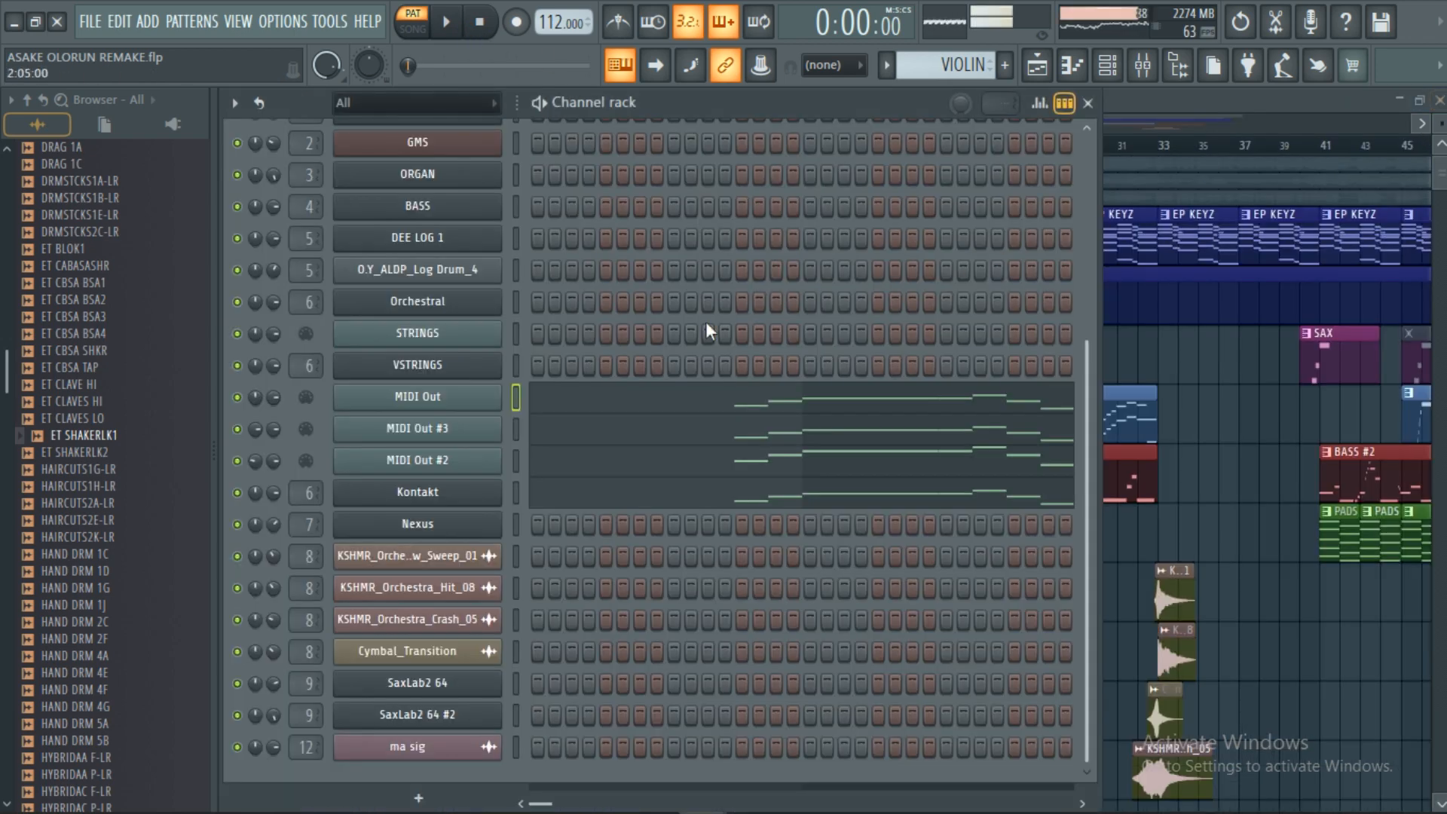
# View the VSTRINGS Purity 'Sub Strings' preset with its keyboard, then close the plugin.
pyautogui.click(435, 365)
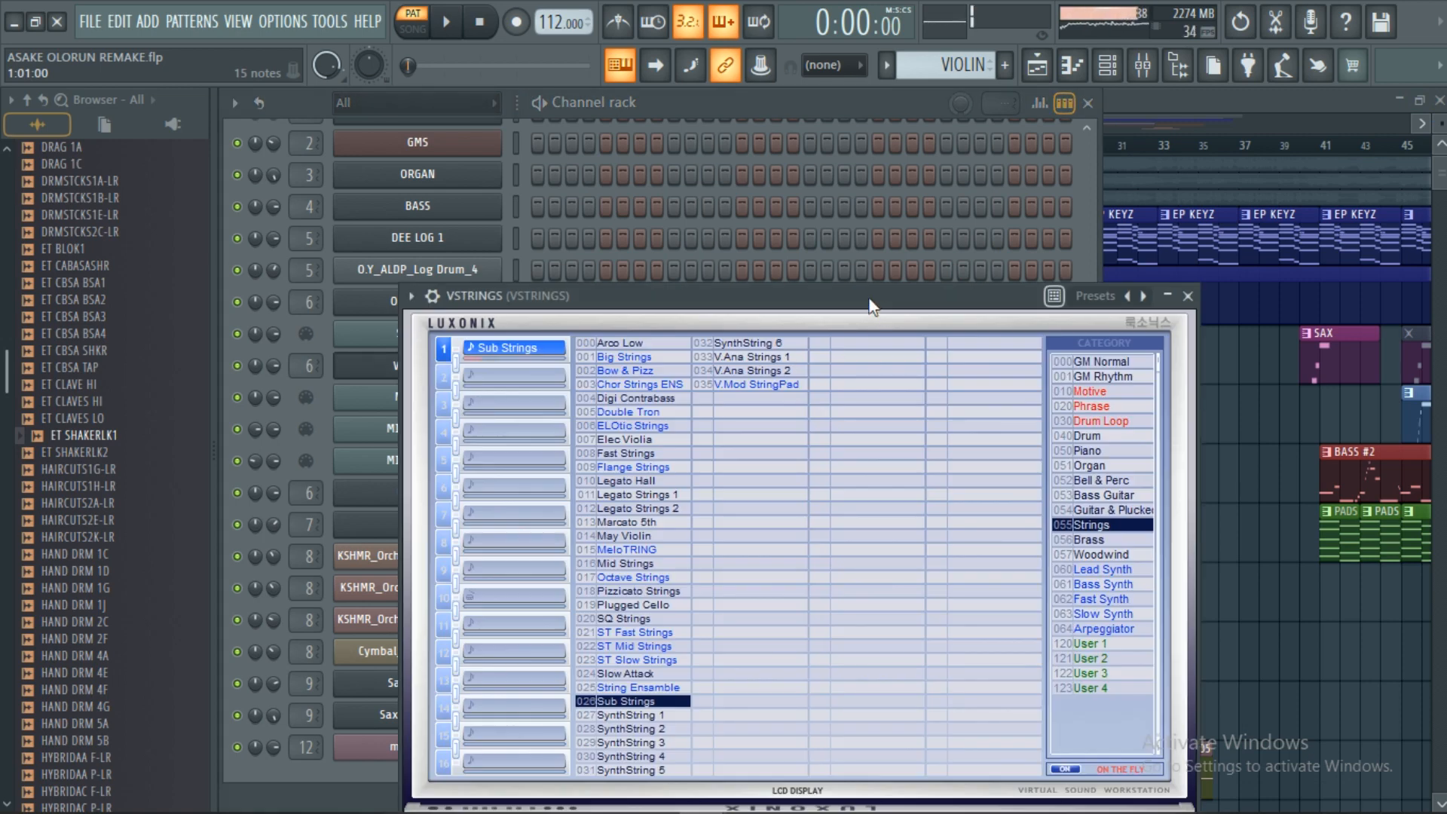
pyautogui.moveTo(872, 305); pyautogui.dragTo(844, 138)
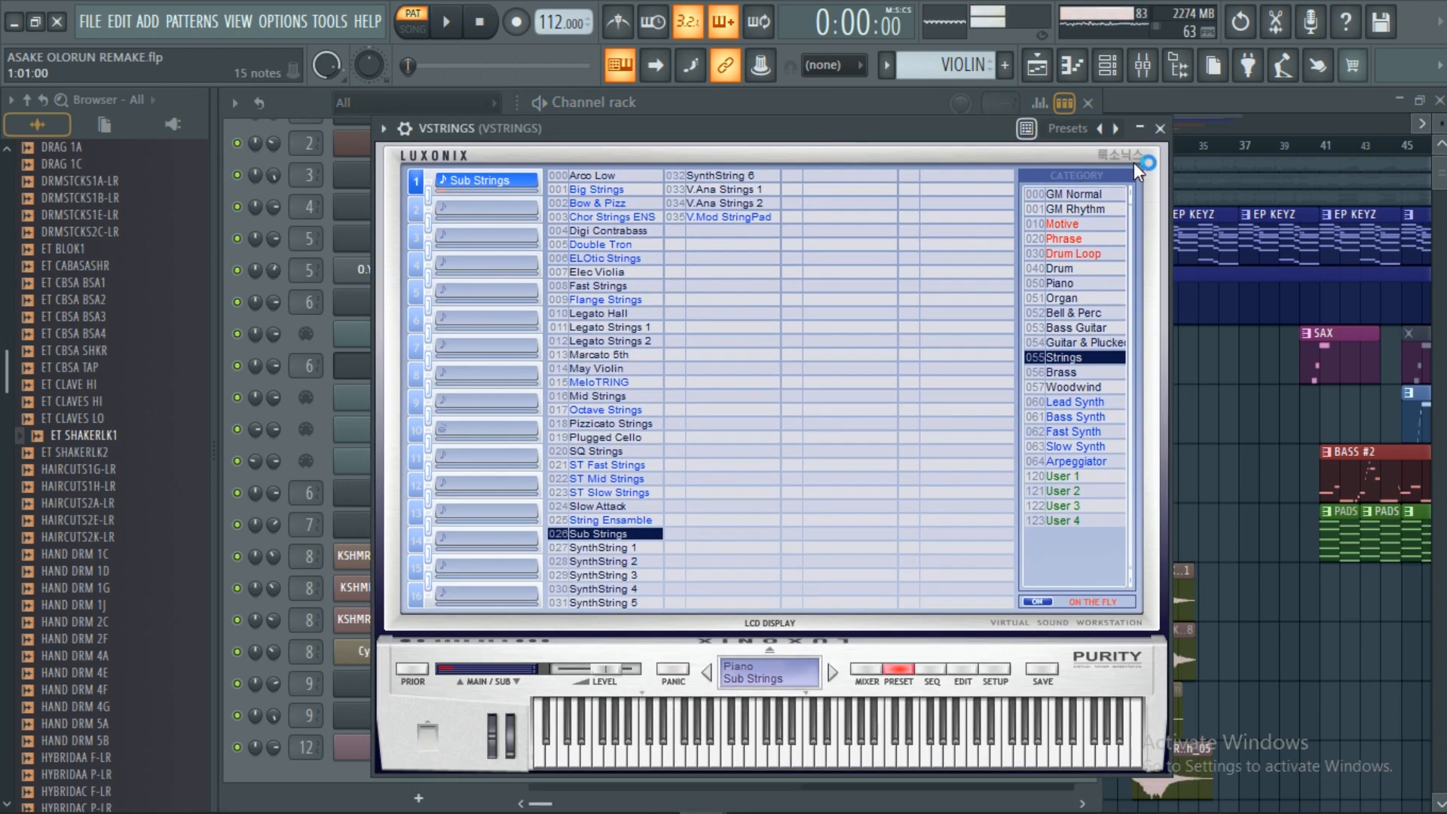
pyautogui.click(1160, 128)
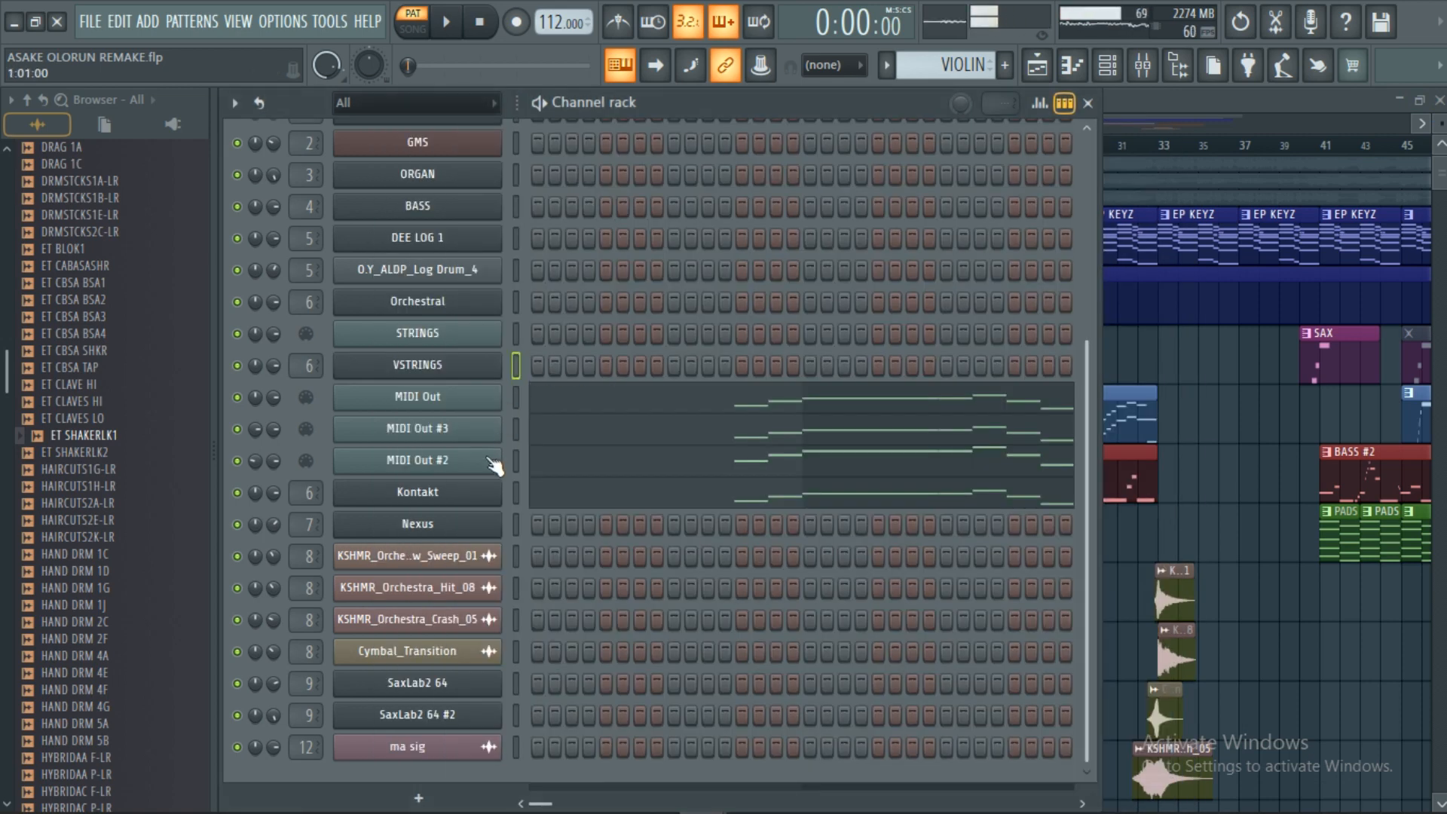
# Load the OLORUN.ope performance from Orchestral's SYSTEM FILE tab so part 1 becomes Full Strings.
pyautogui.click(433, 305)
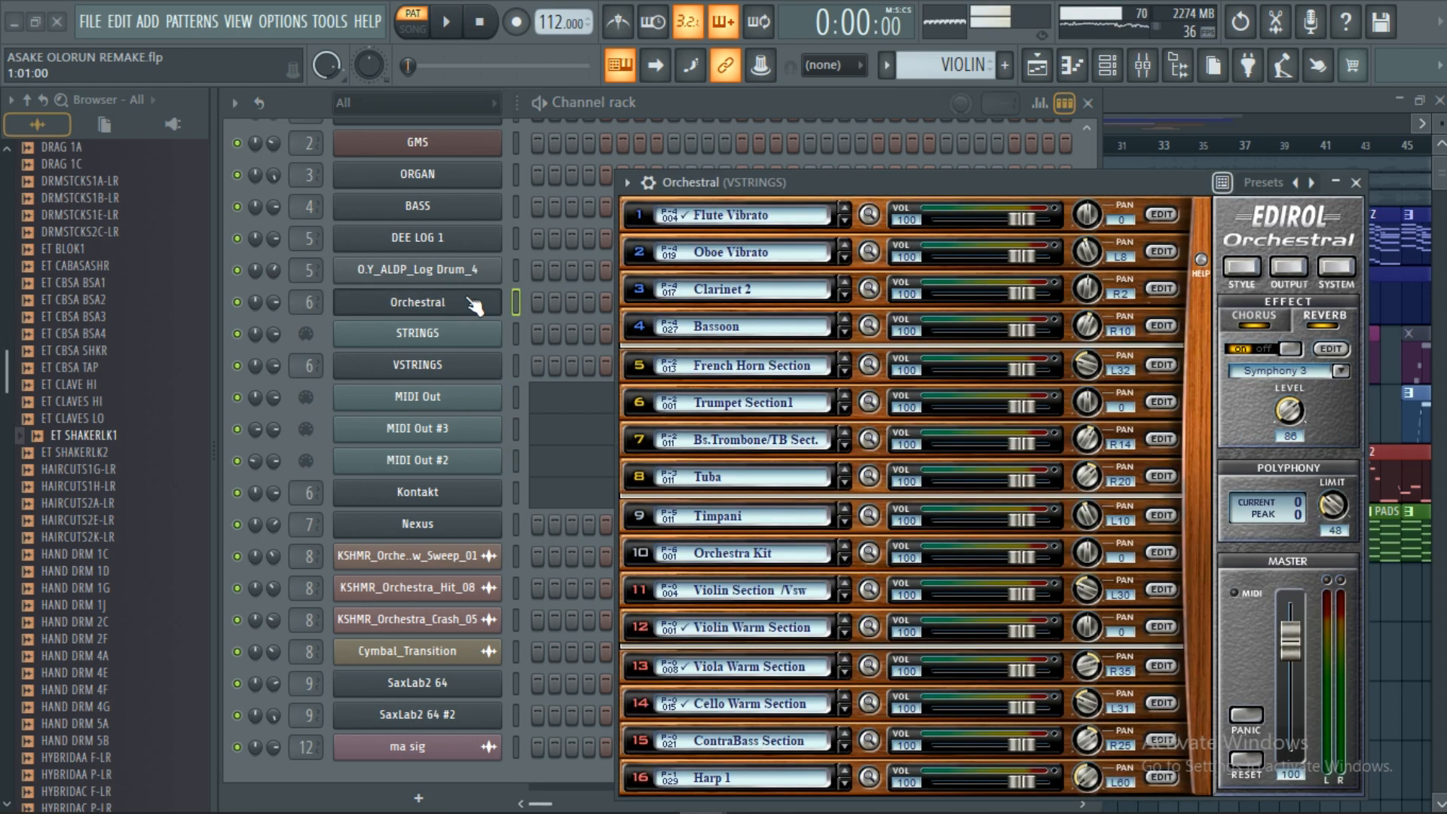
pyautogui.click(1336, 268)
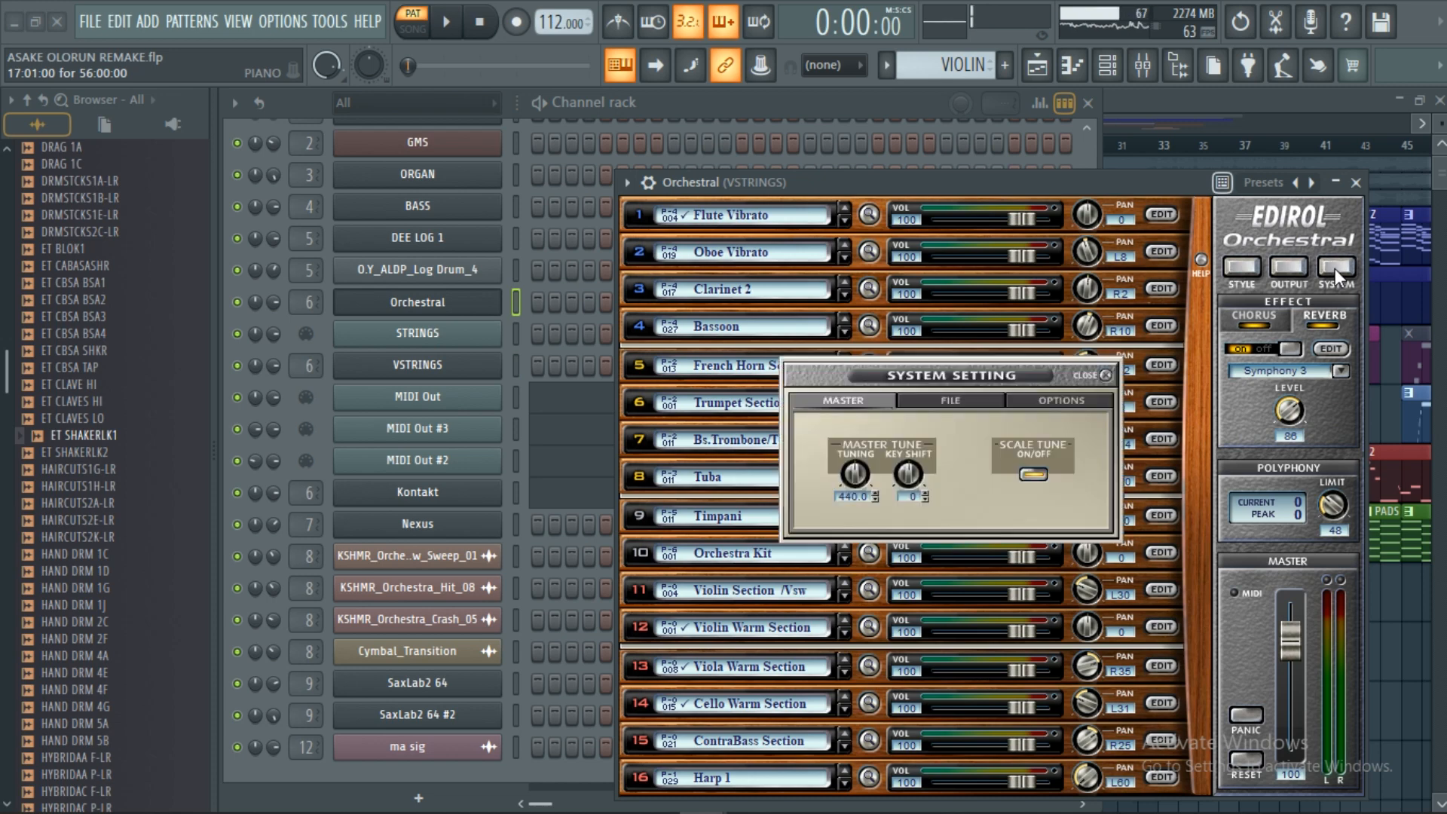
pyautogui.click(955, 404)
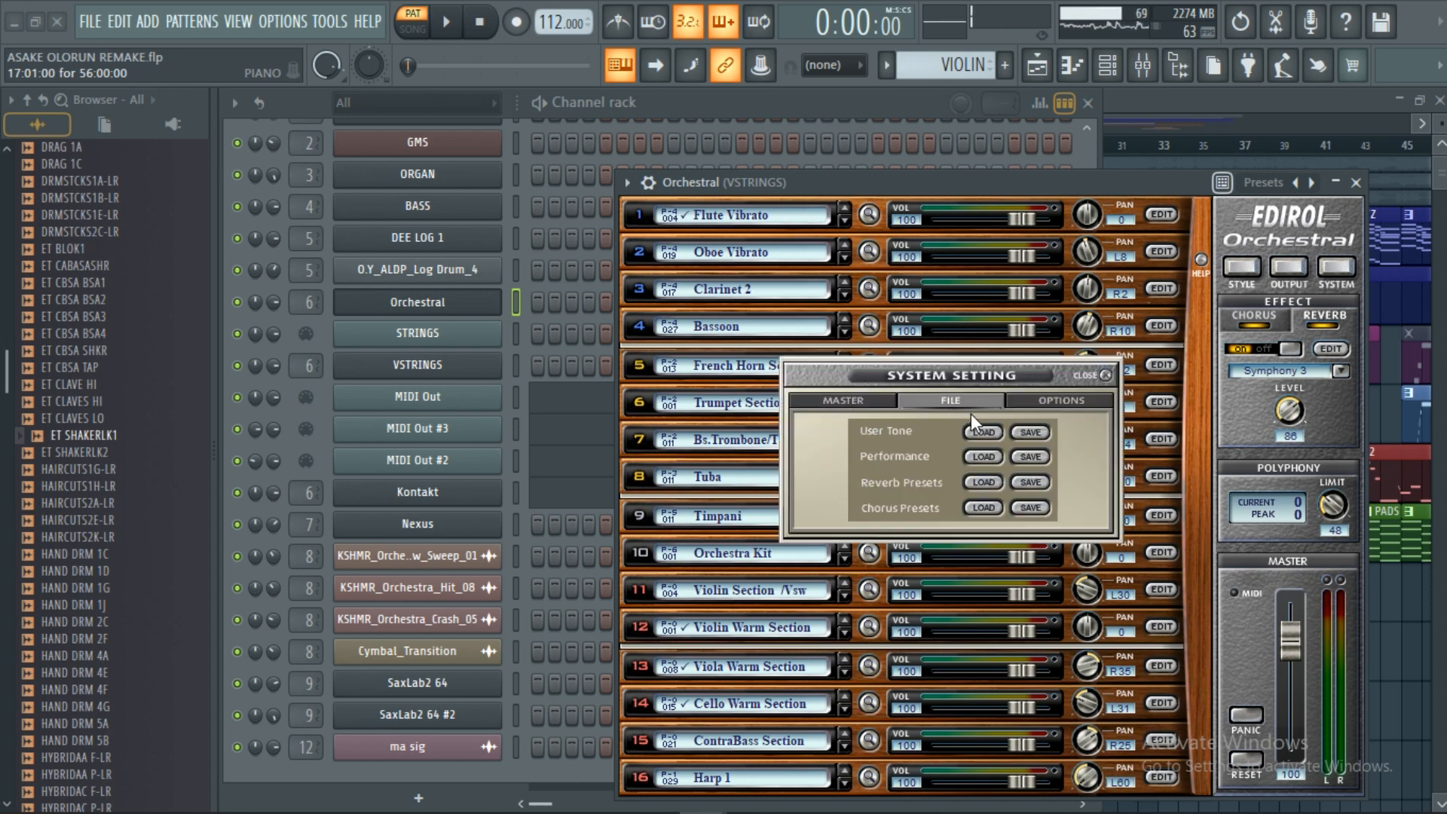
pyautogui.click(975, 454)
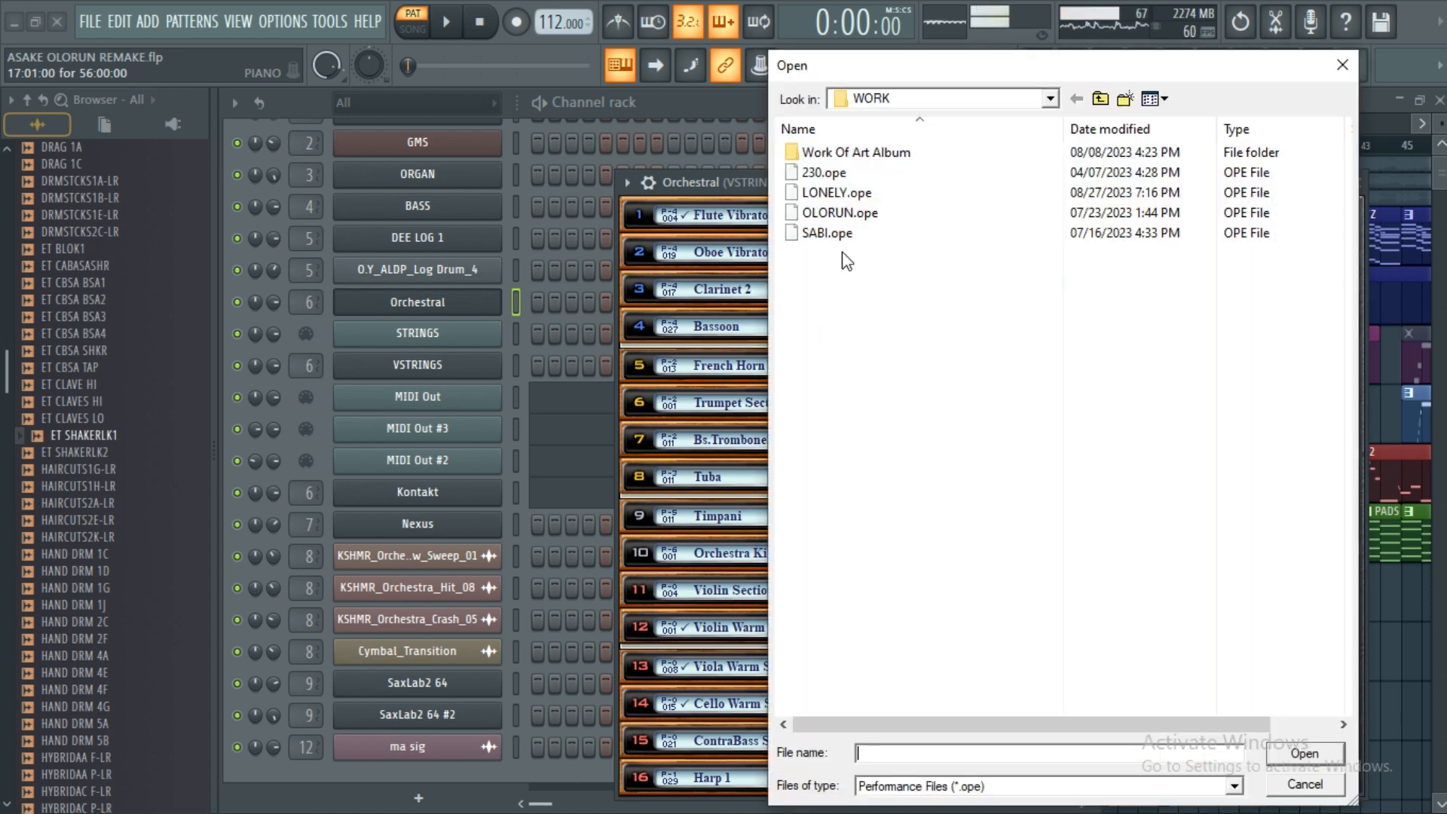
pyautogui.doubleClick(835, 216)
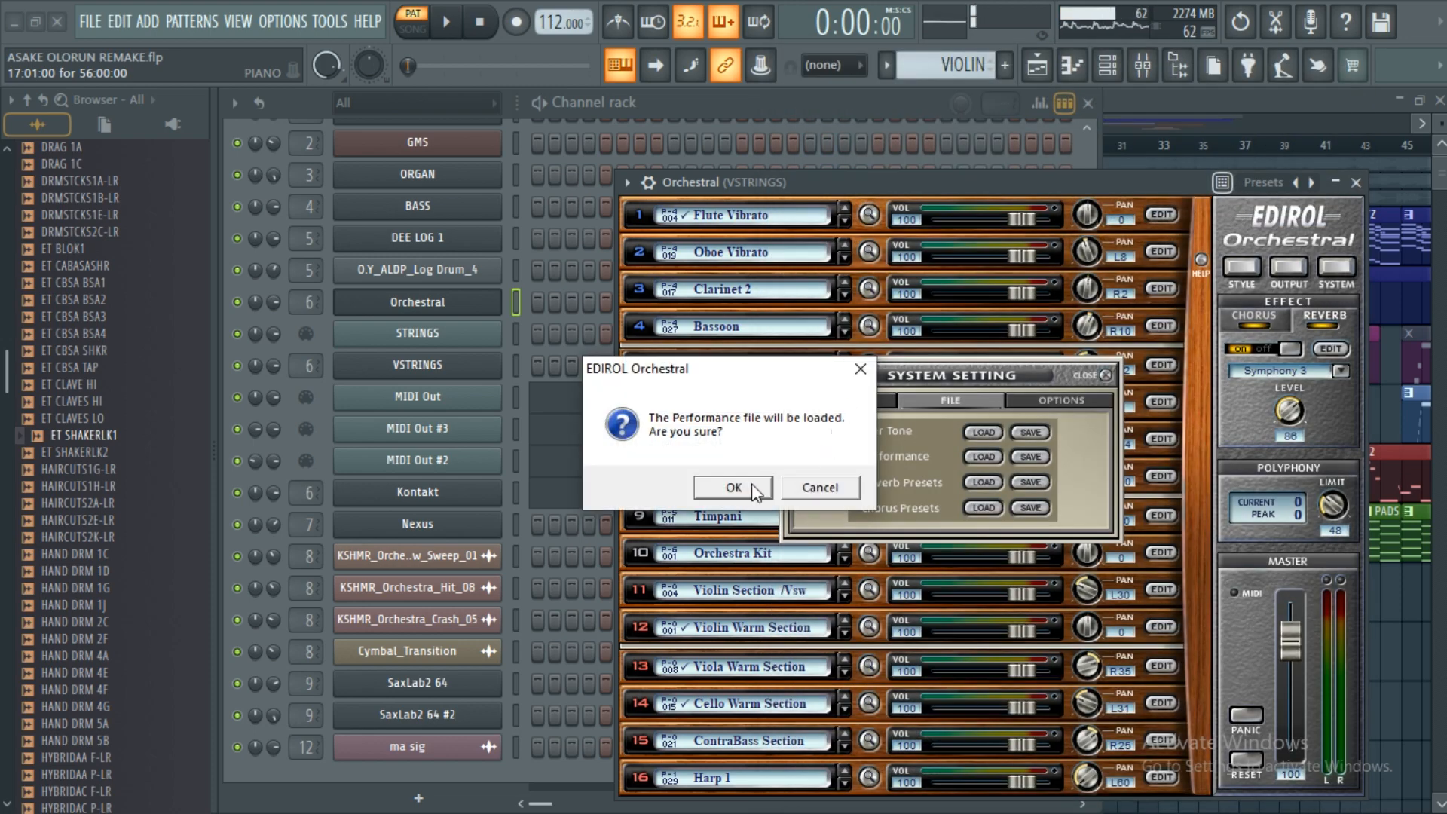
pyautogui.click(748, 489)
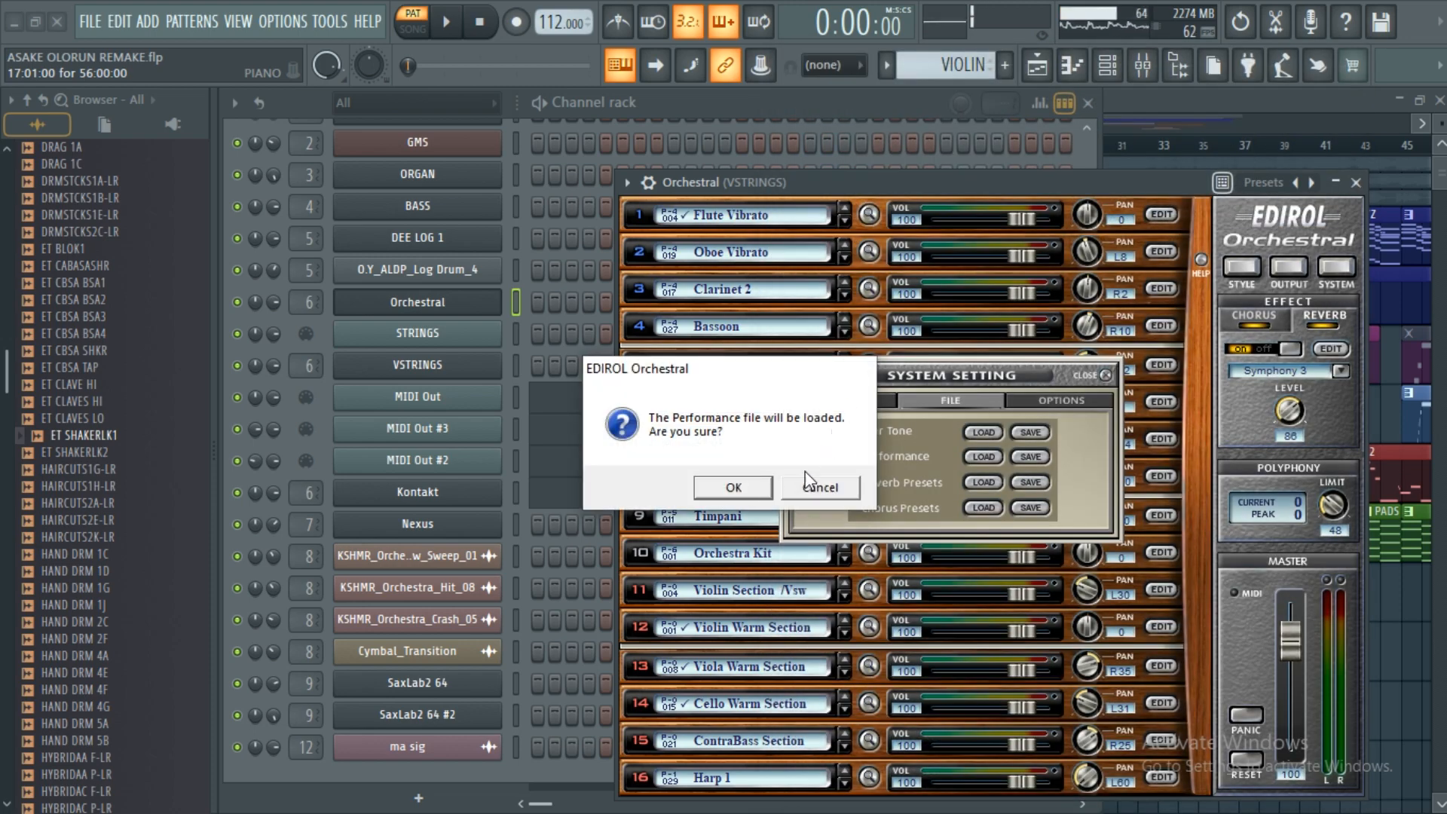
pyautogui.click(1106, 375)
pyautogui.click(1355, 183)
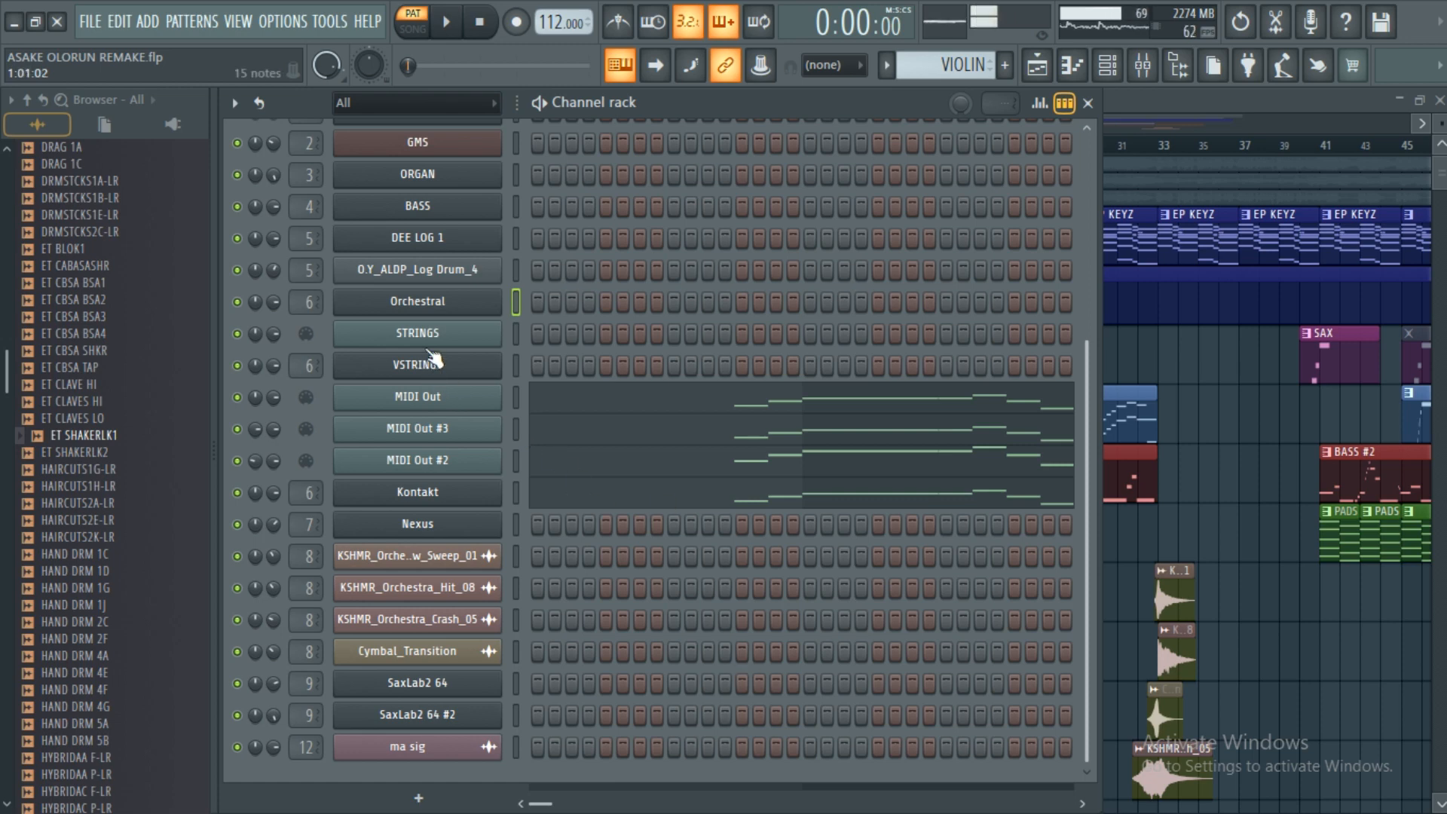
# Change the Orchestral plugin's part 7 patch to Bass Trombone&Tuba.
pyautogui.click(464, 305)
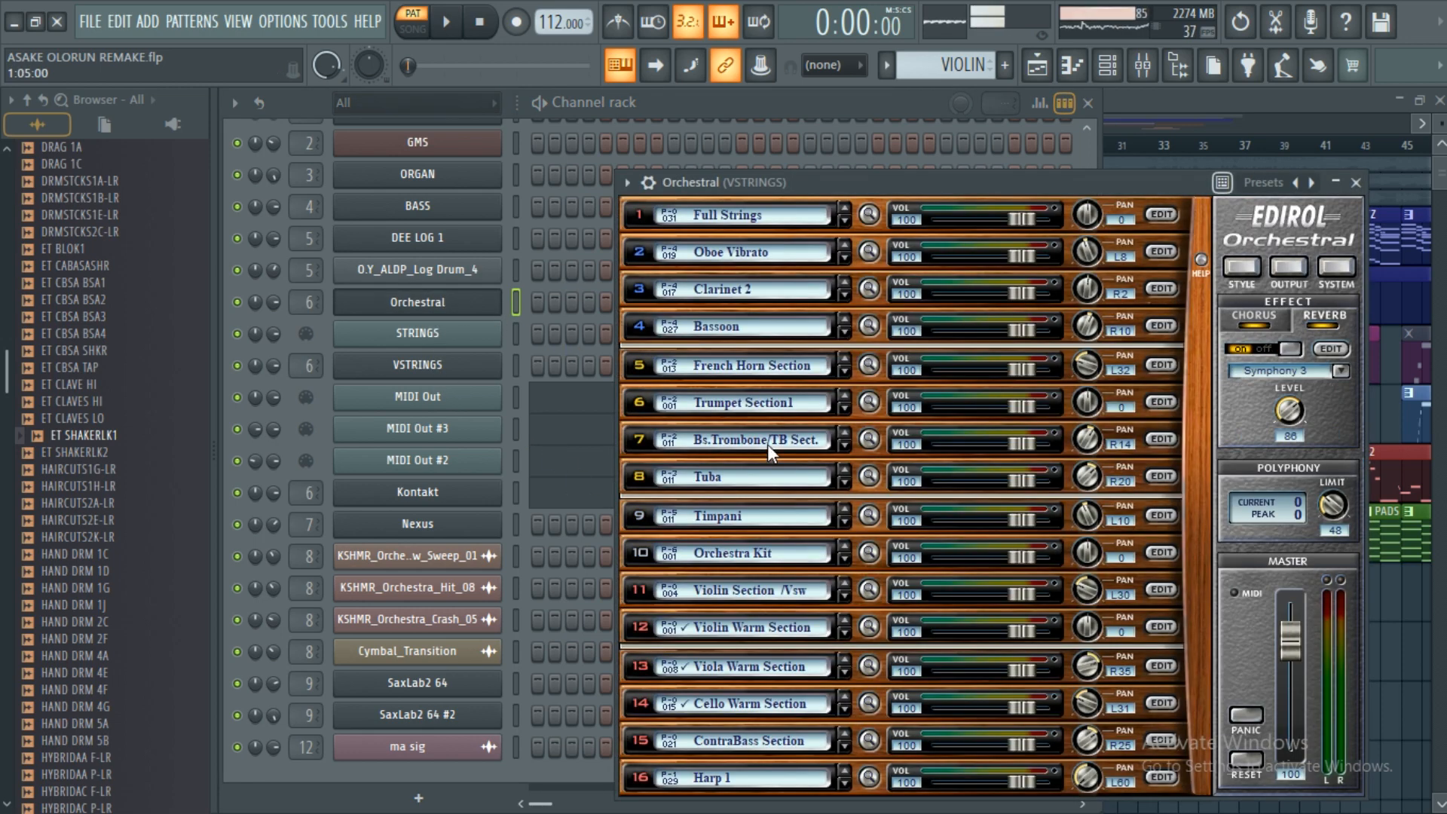
pyautogui.scroll(-1, 767, 445)
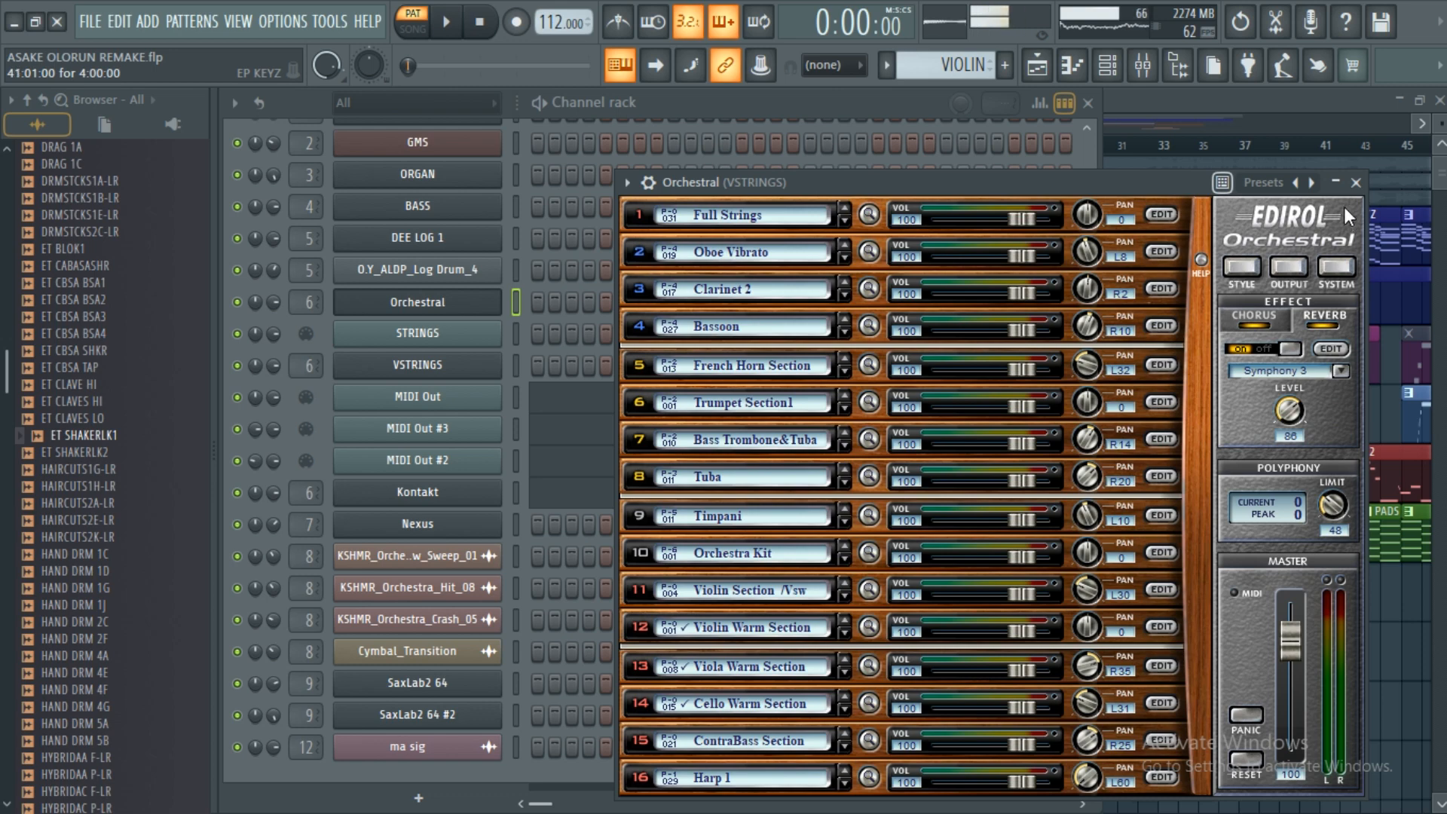
pyautogui.click(1356, 183)
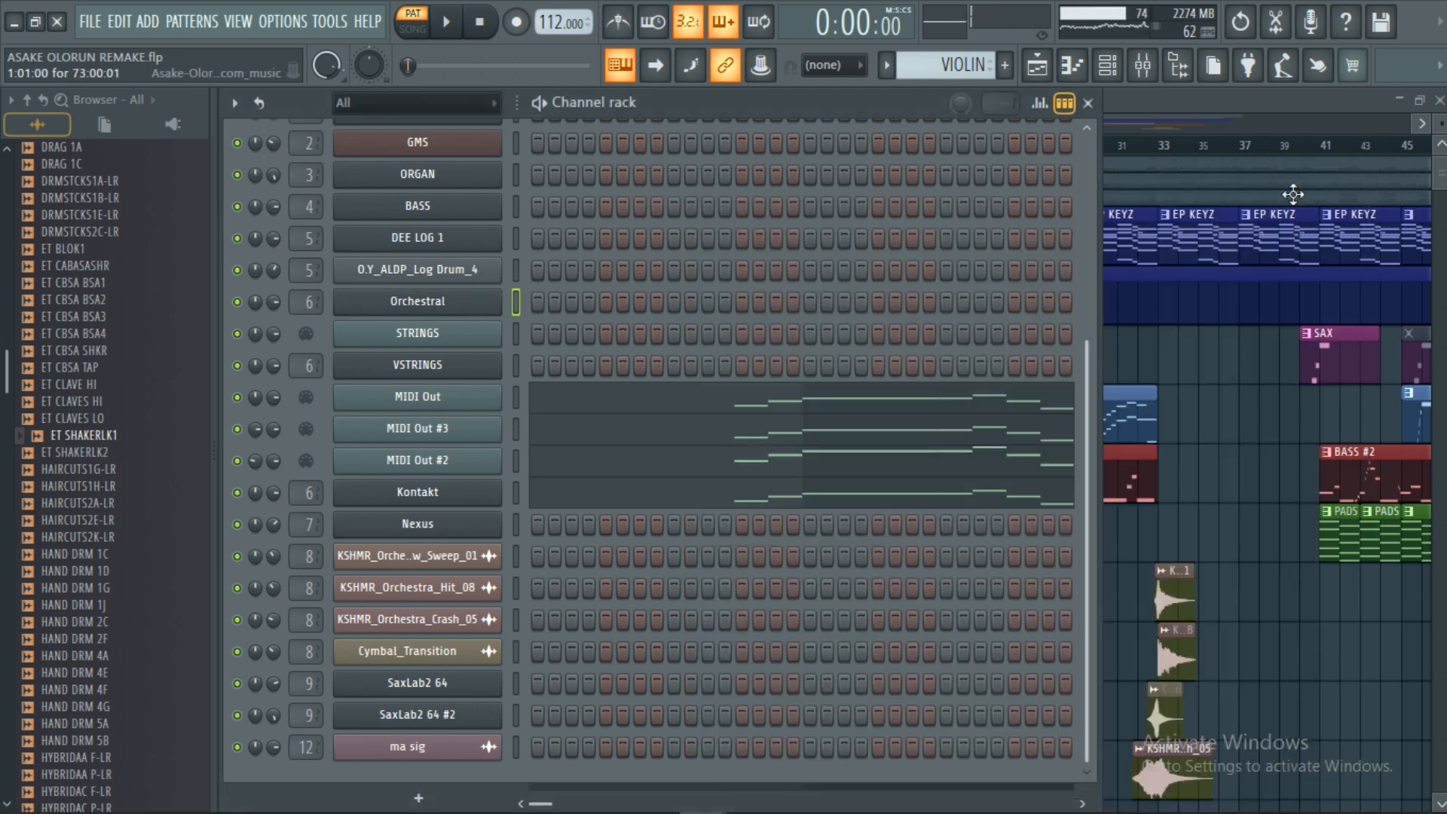
# Play the song with the full Playlist arrangement in view.
pyautogui.click(445, 30)
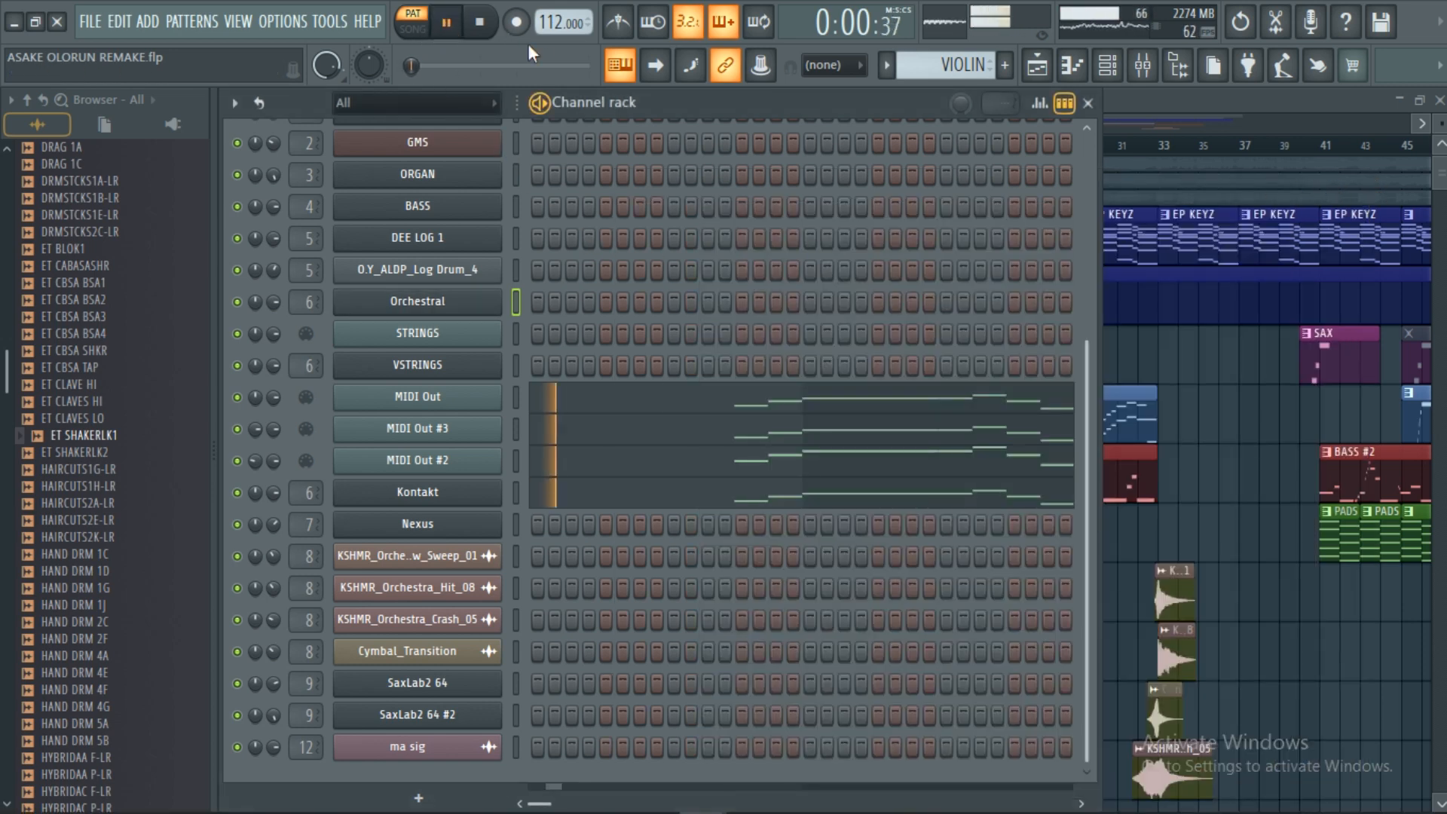
pyautogui.click(1036, 66)
pyautogui.scroll(-4, 817, 146)
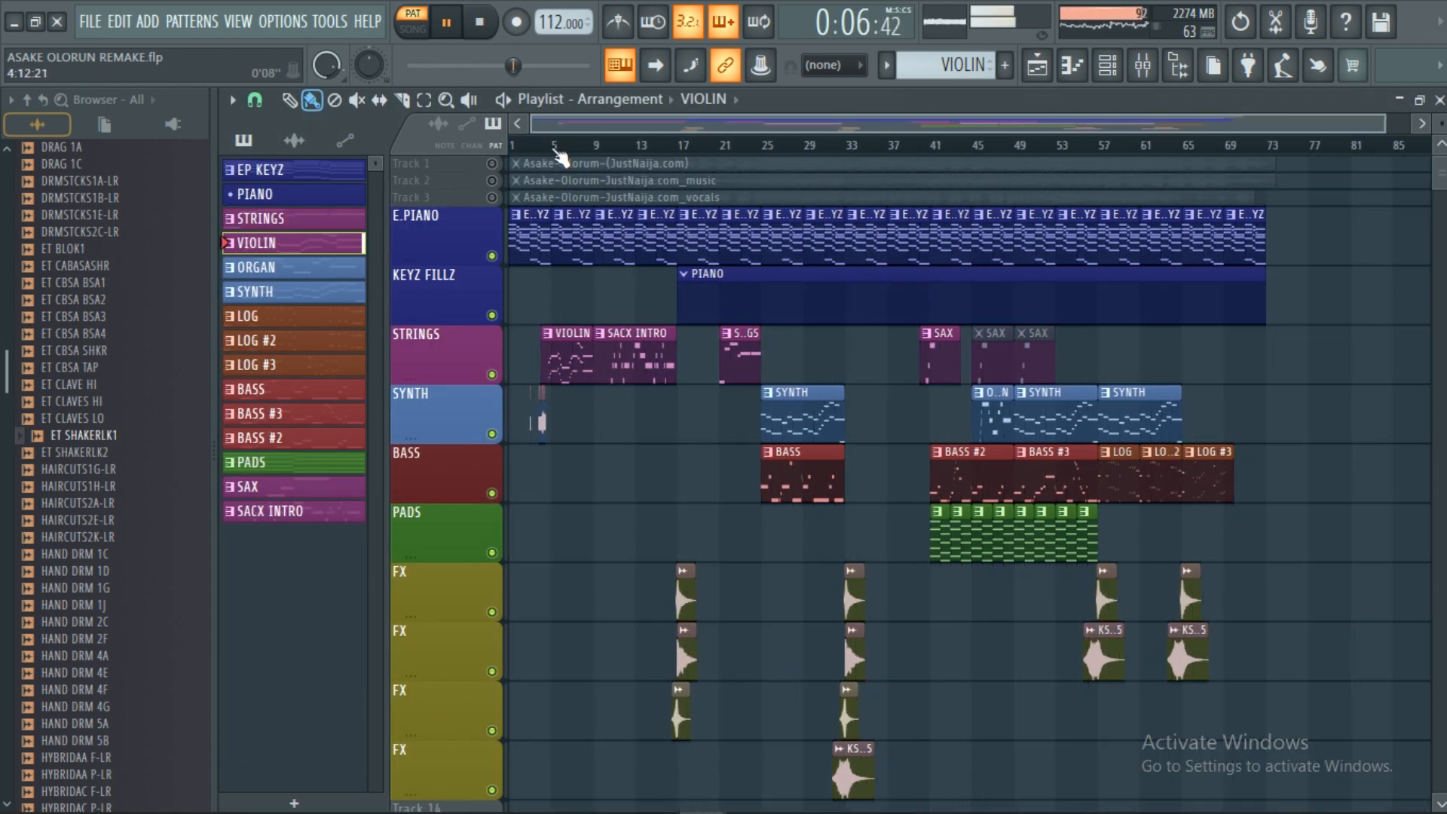
# Stop the song, audition it with STRINGS current, then select the ORGAN pattern.
pyautogui.scroll(3, 641, 145)
pyautogui.moveTo(654, 128); pyautogui.dragTo(615, 123)
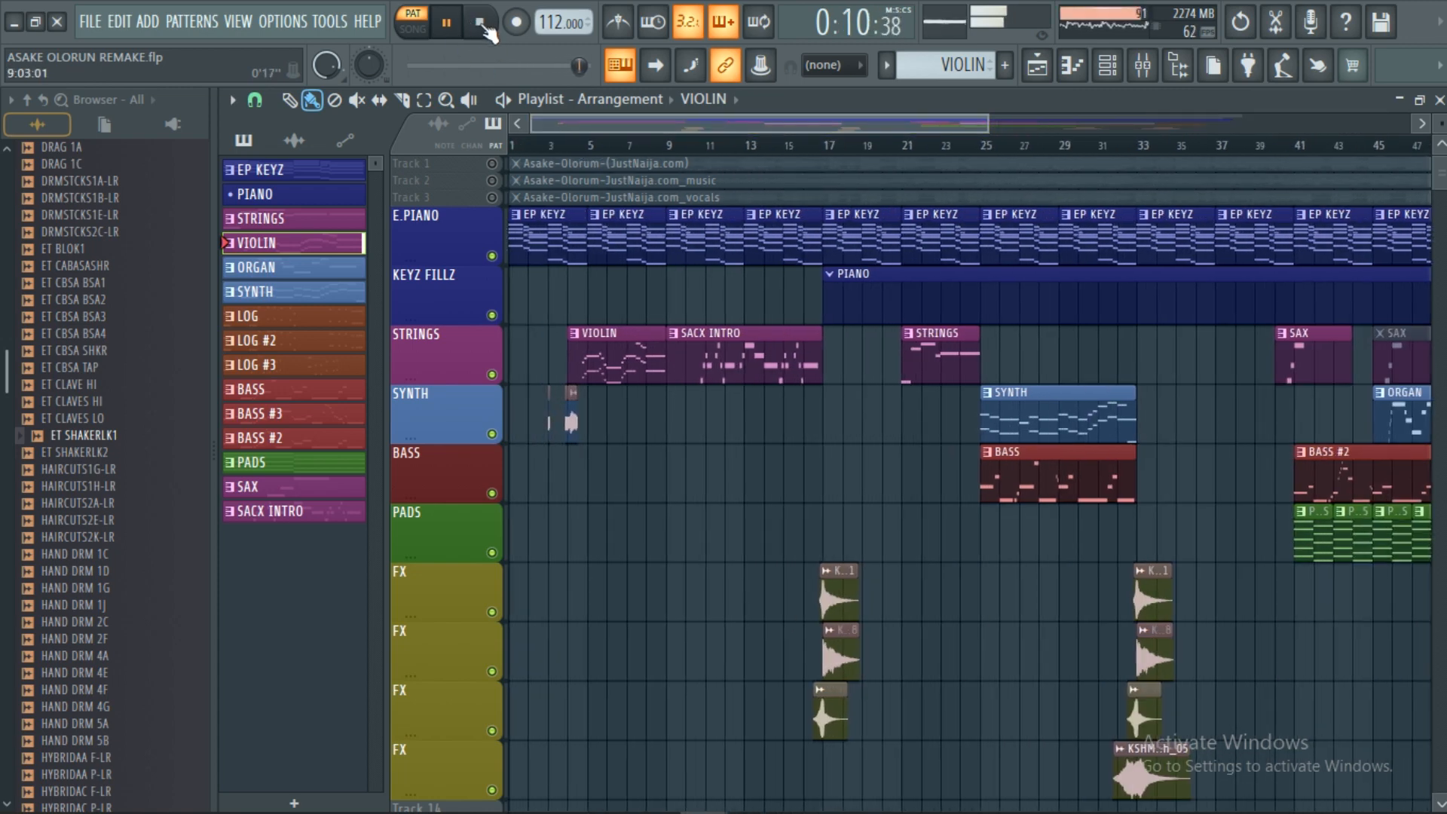
pyautogui.click(481, 24)
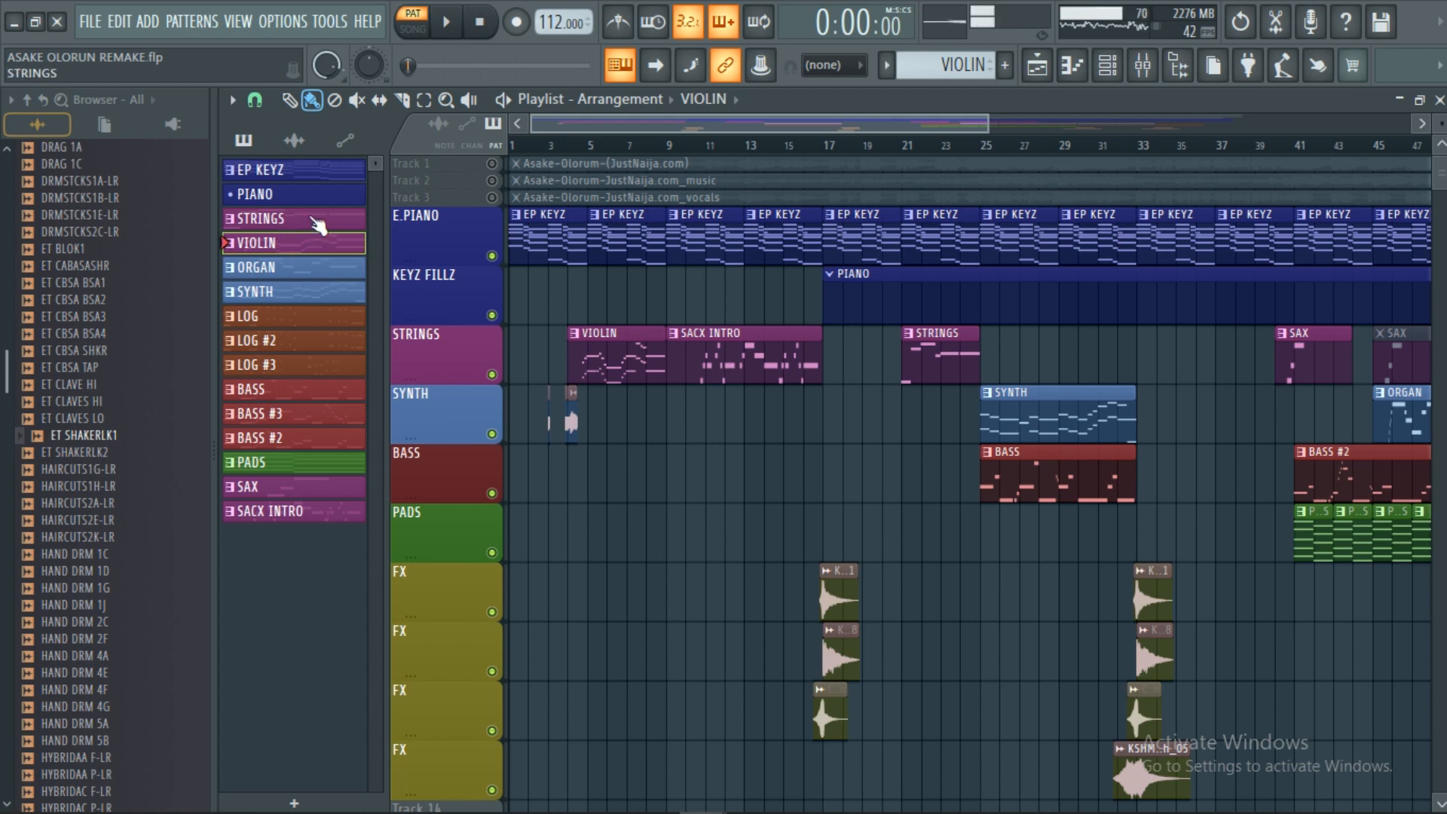
pyautogui.click(315, 220)
pyautogui.press('space')
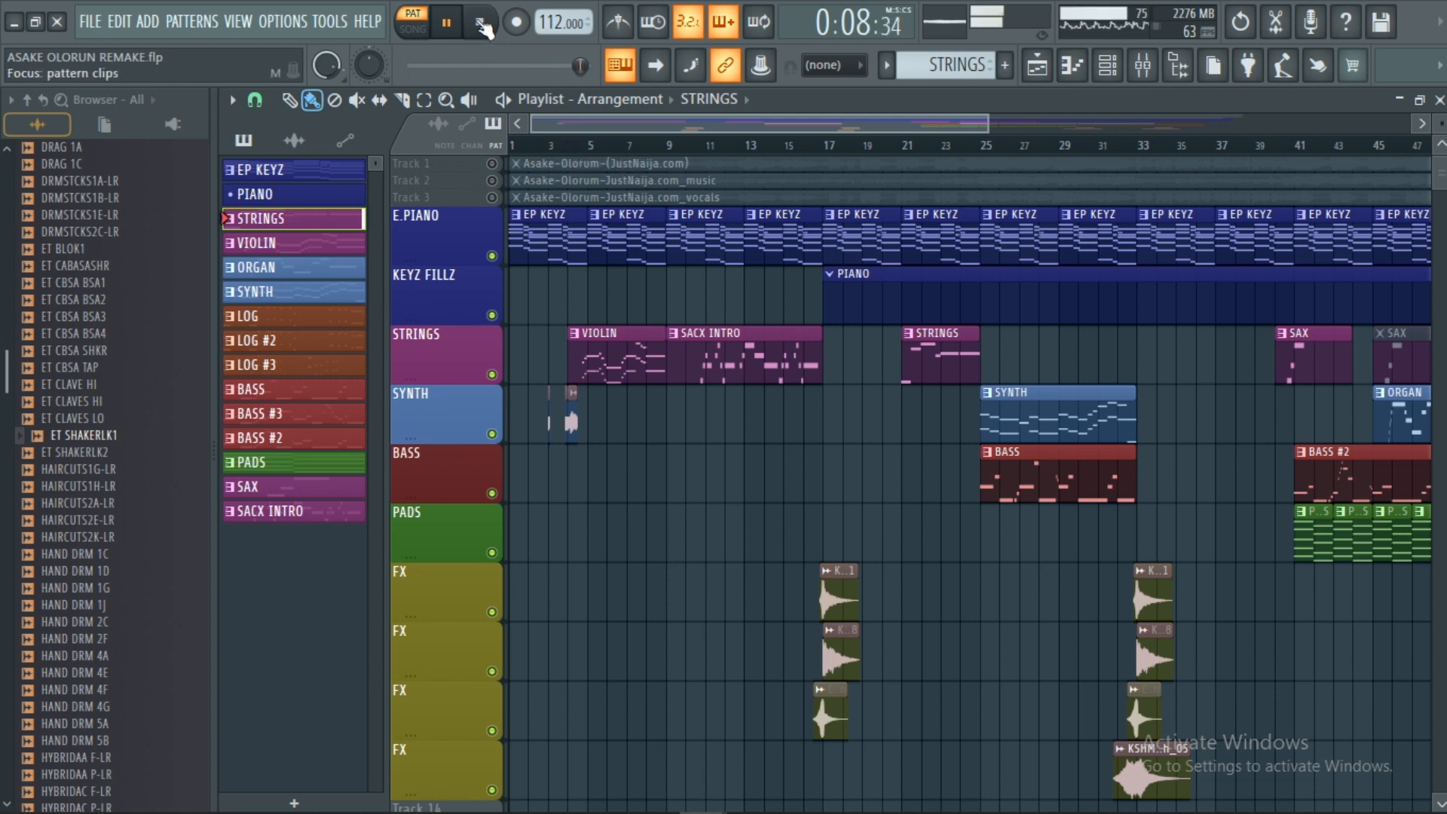
pyautogui.click(481, 23)
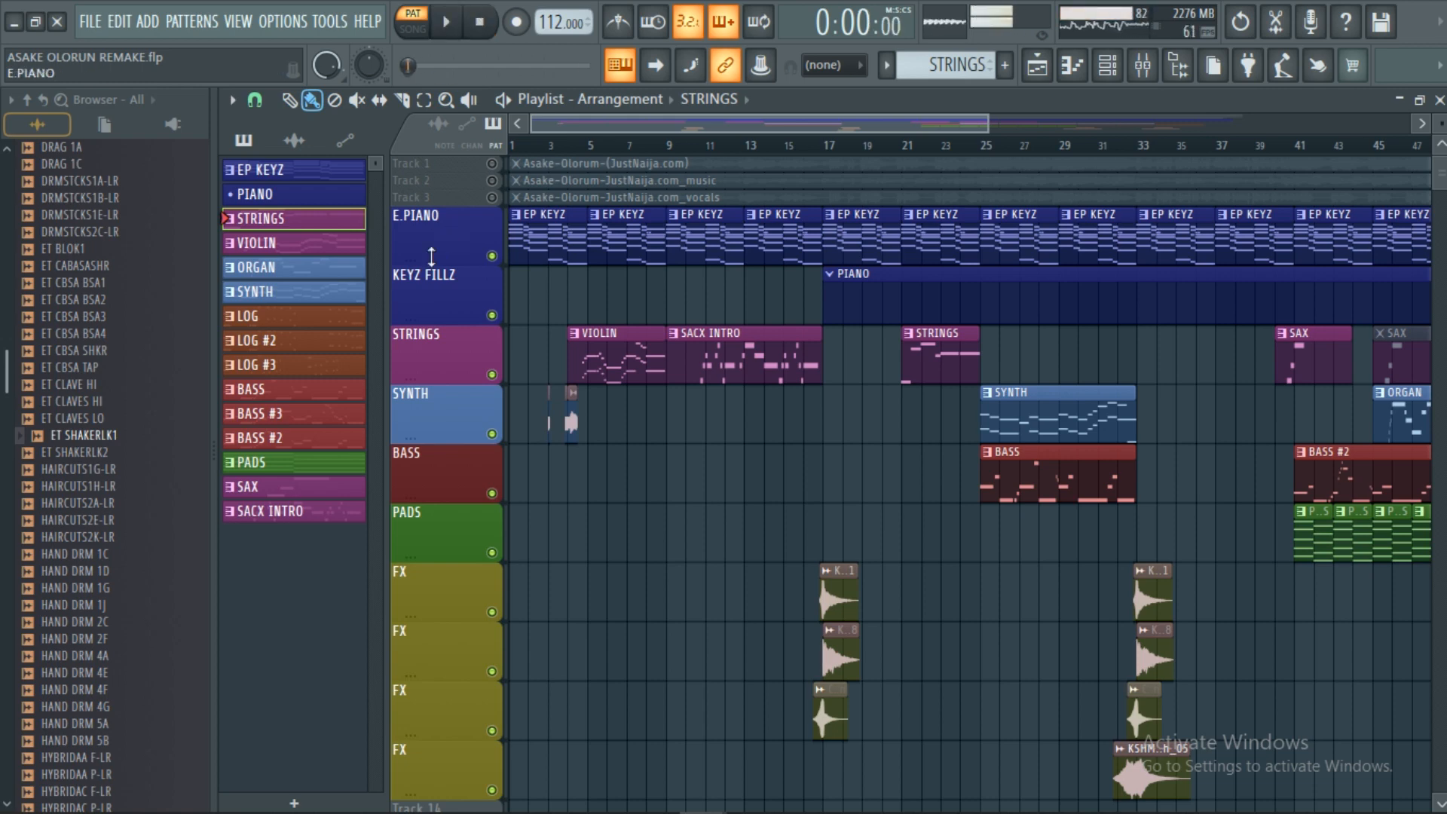
pyautogui.click(275, 271)
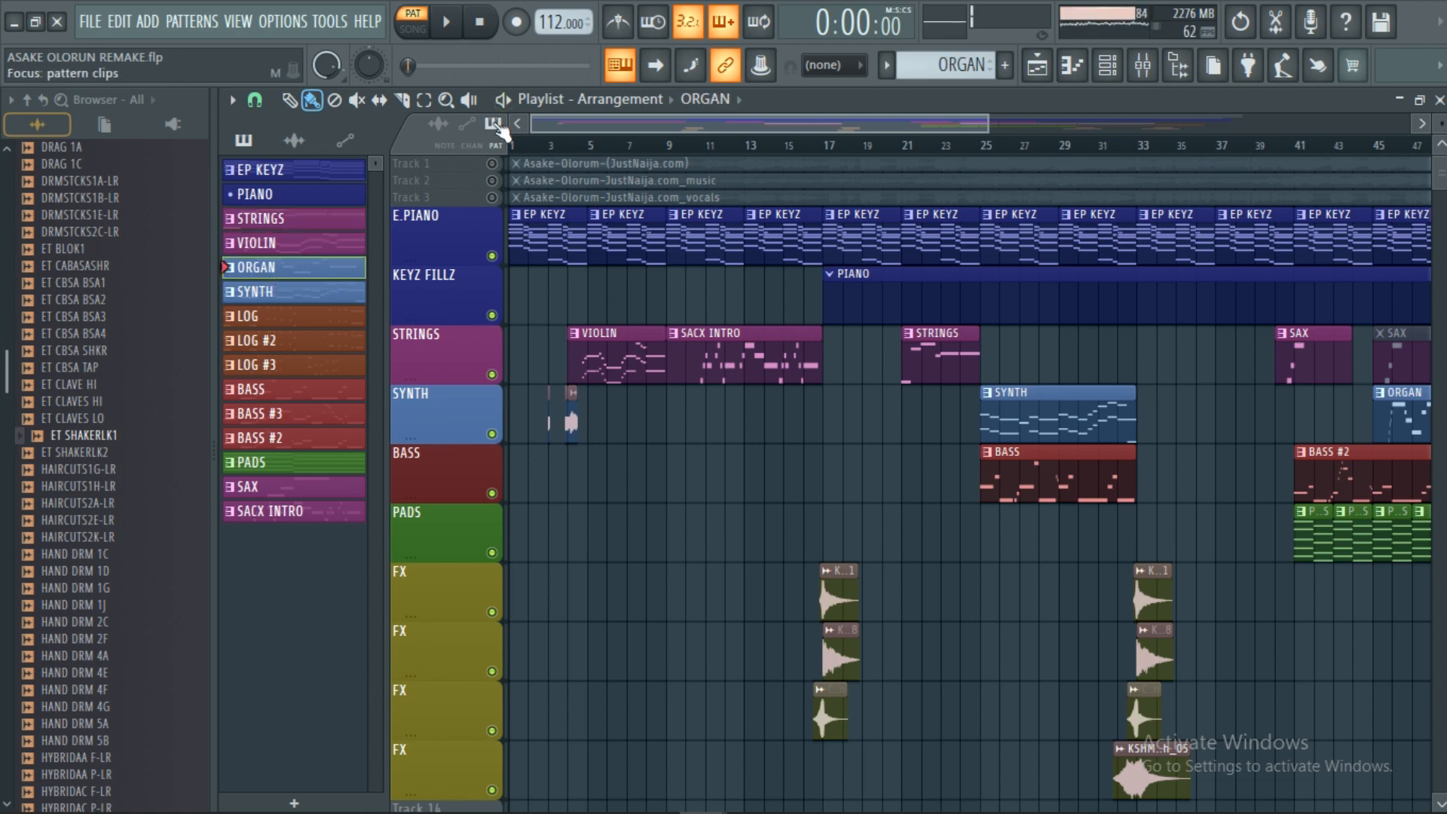
# Play and stop the song with ORGAN current, then select SYNTH and play again.
pyautogui.click(447, 24)
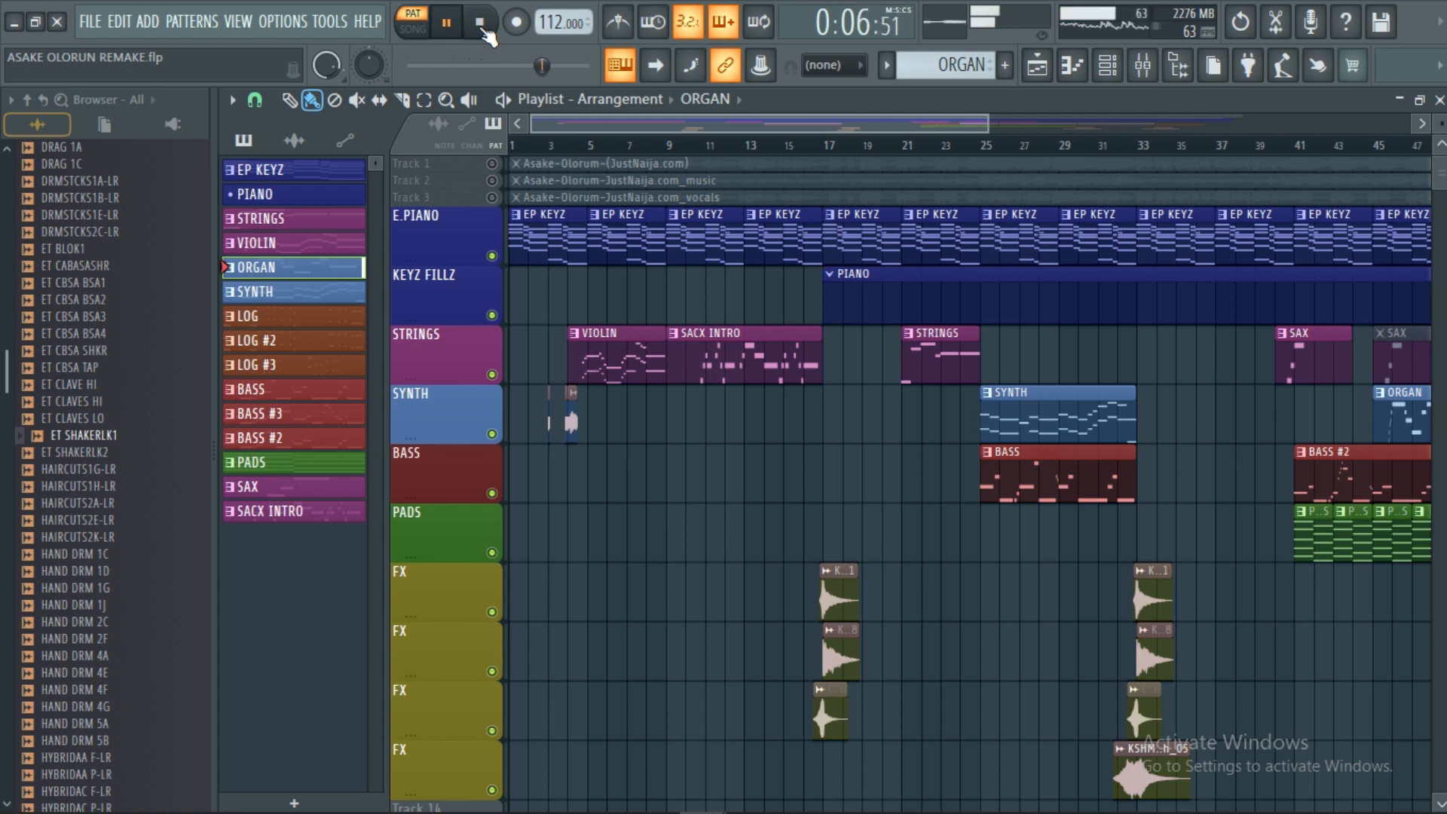
pyautogui.click(483, 29)
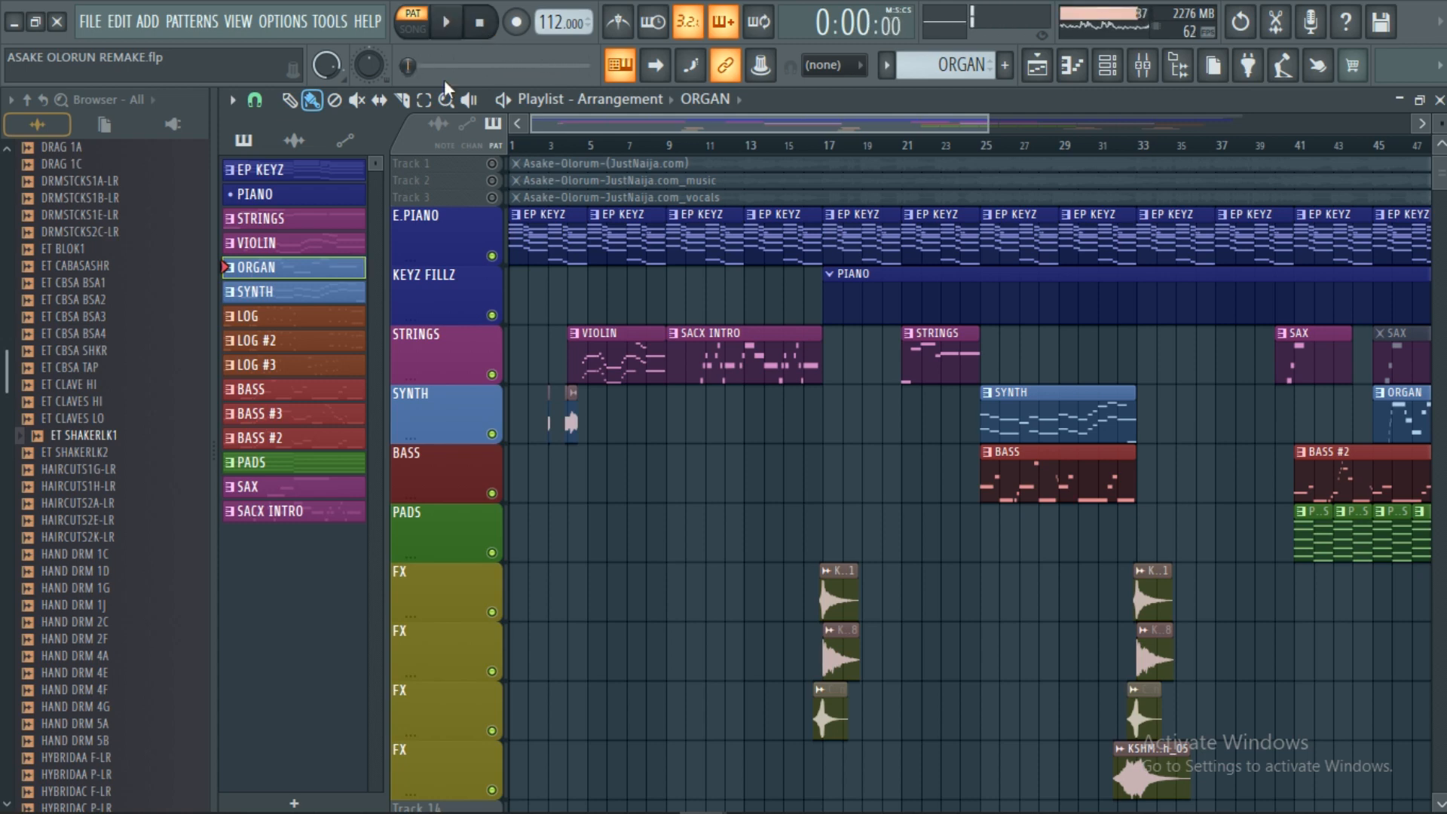
pyautogui.click(322, 301)
pyautogui.click(448, 23)
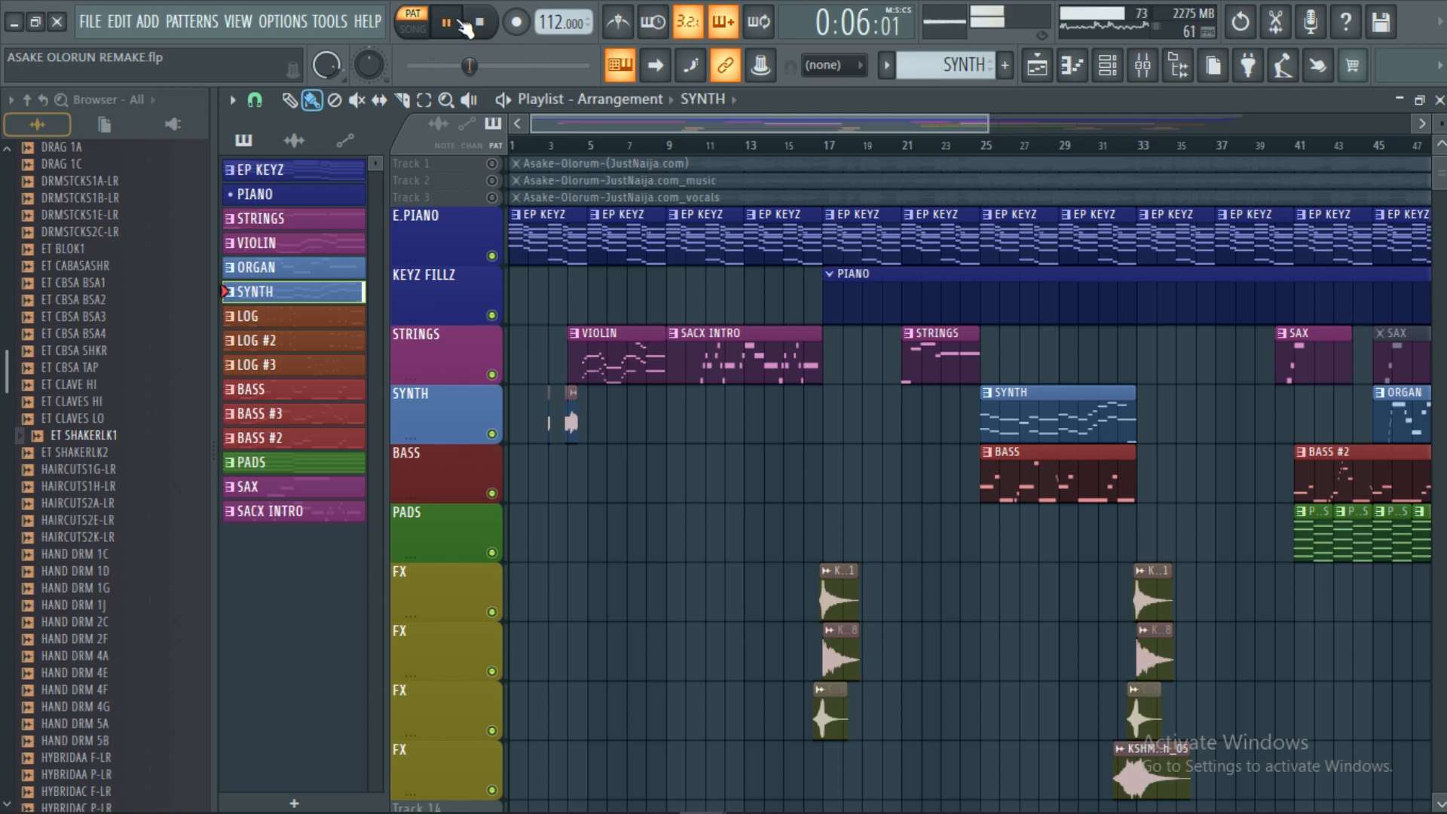
# Show the Channel rack, stop playback, and preview the GMS synth's settings.
pyautogui.click(1107, 64)
pyautogui.scroll(3, 749, 311)
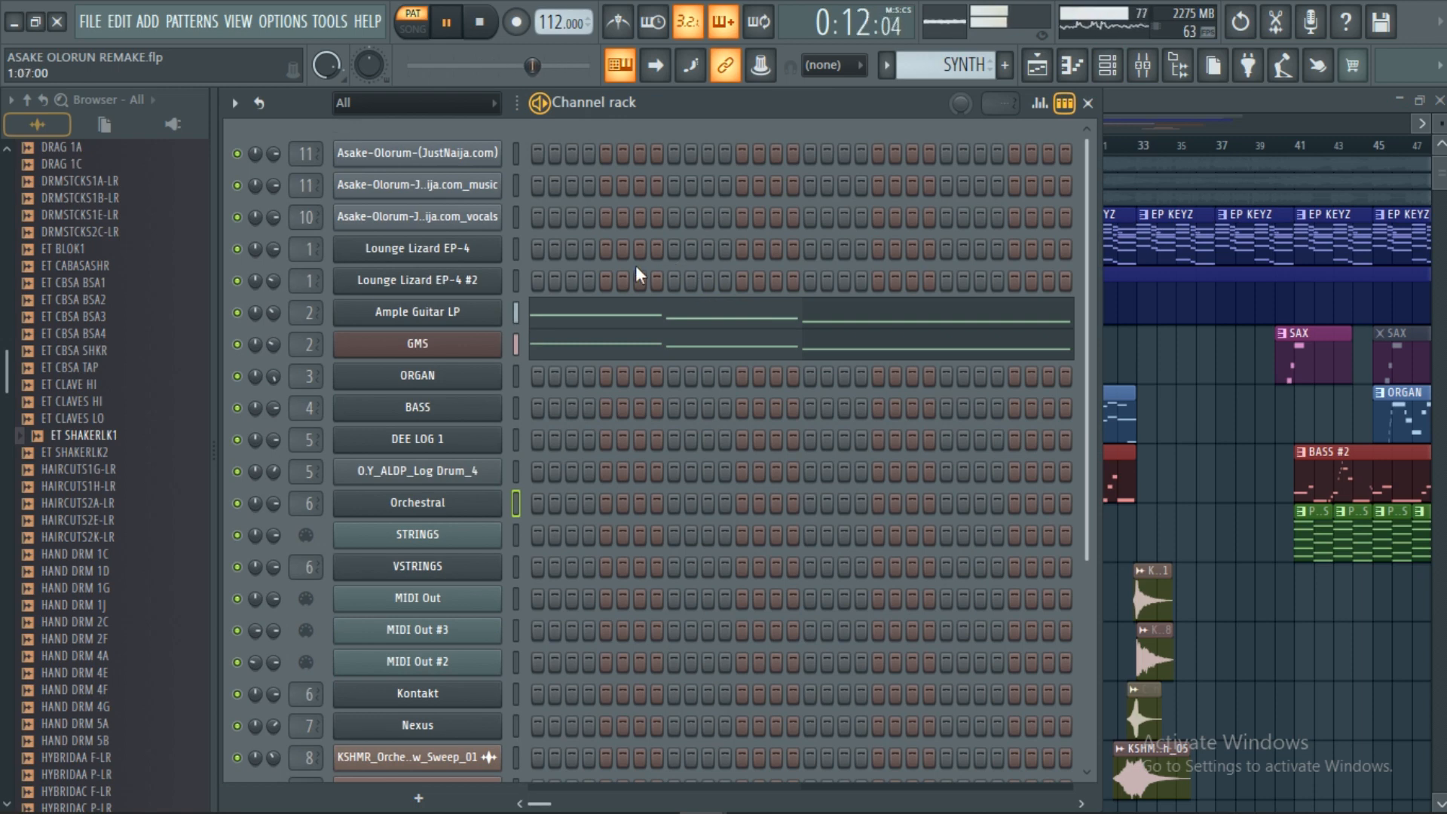
pyautogui.click(482, 30)
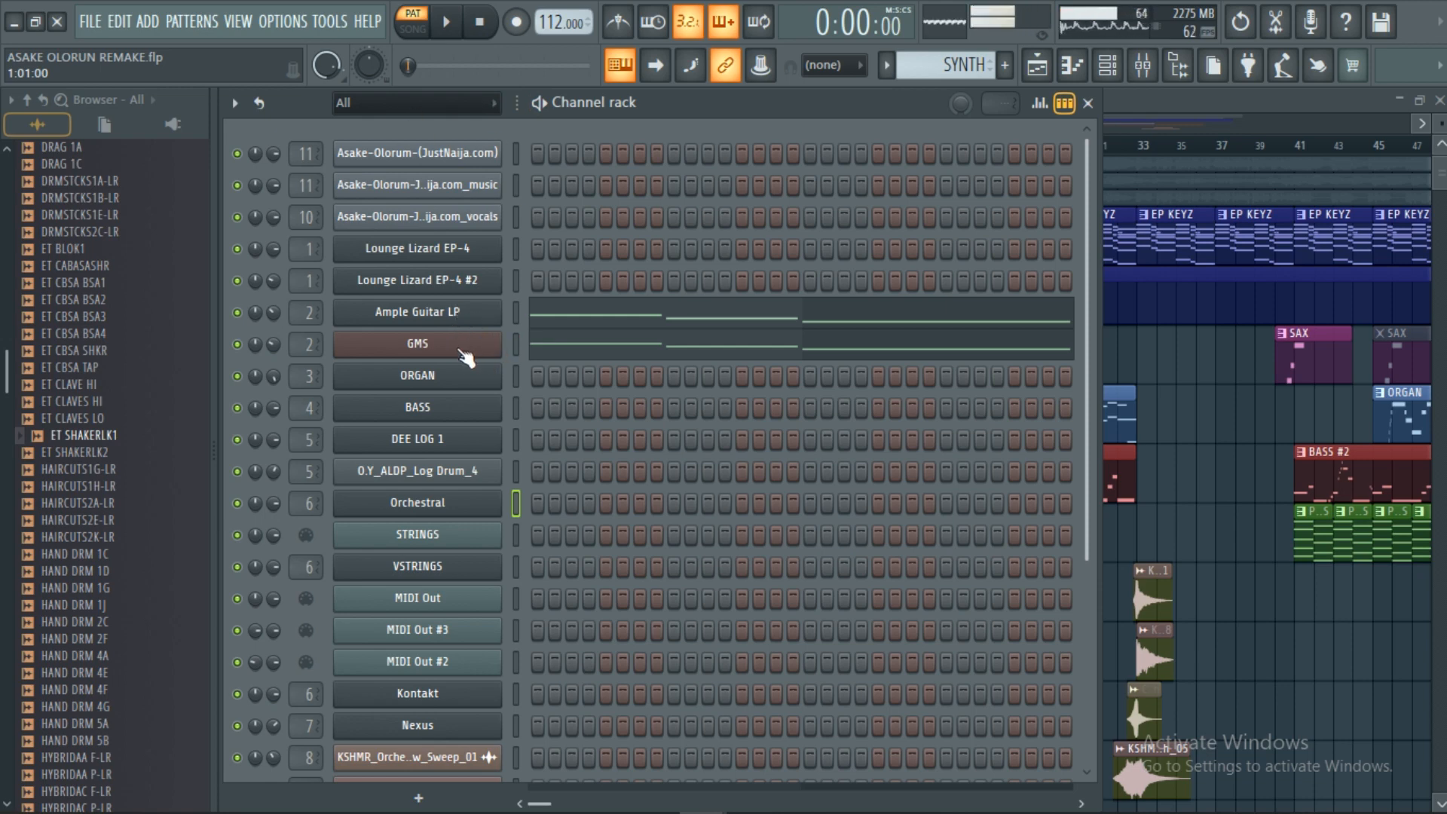
pyautogui.click(417, 344)
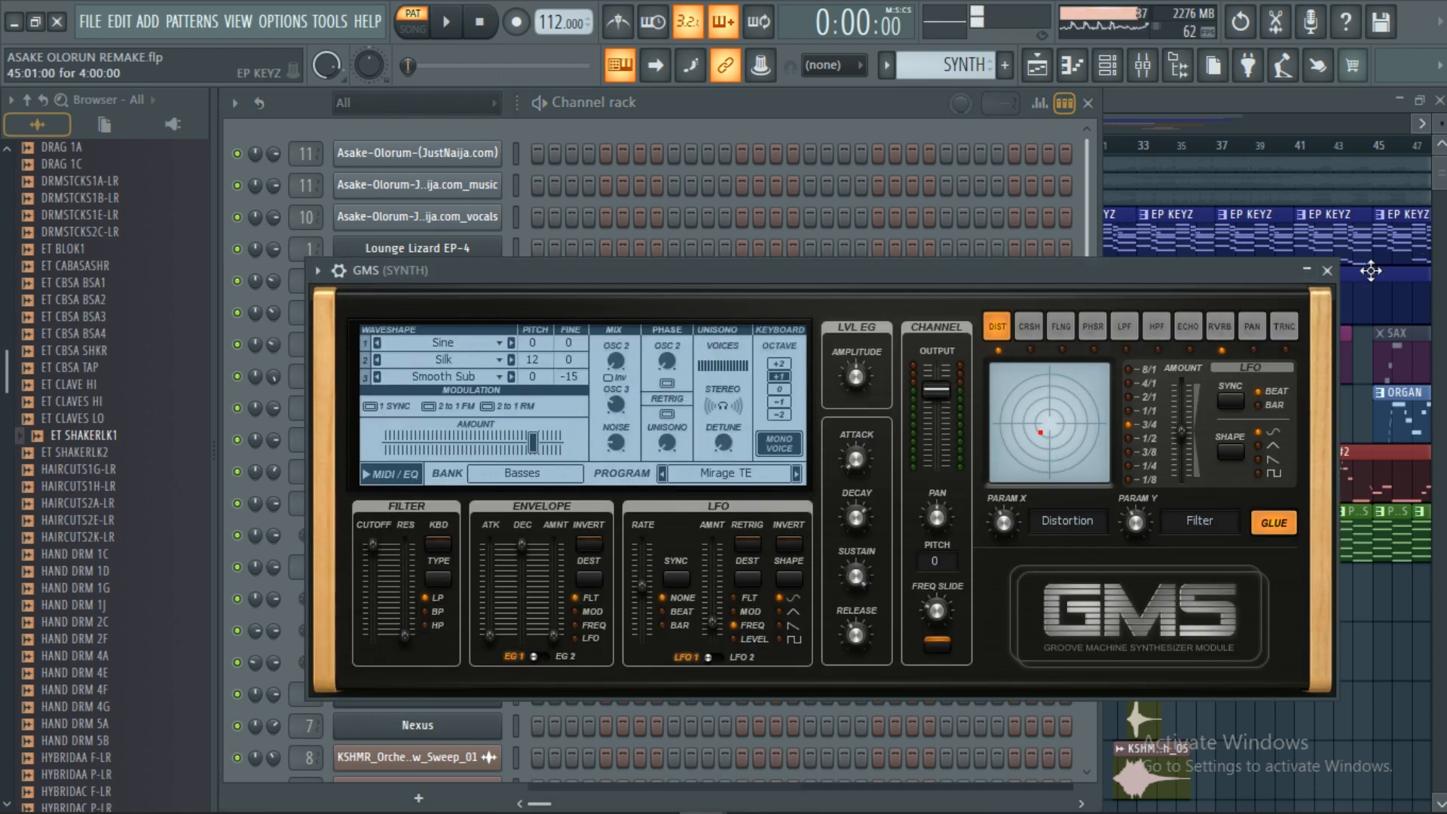
pyautogui.click(1327, 270)
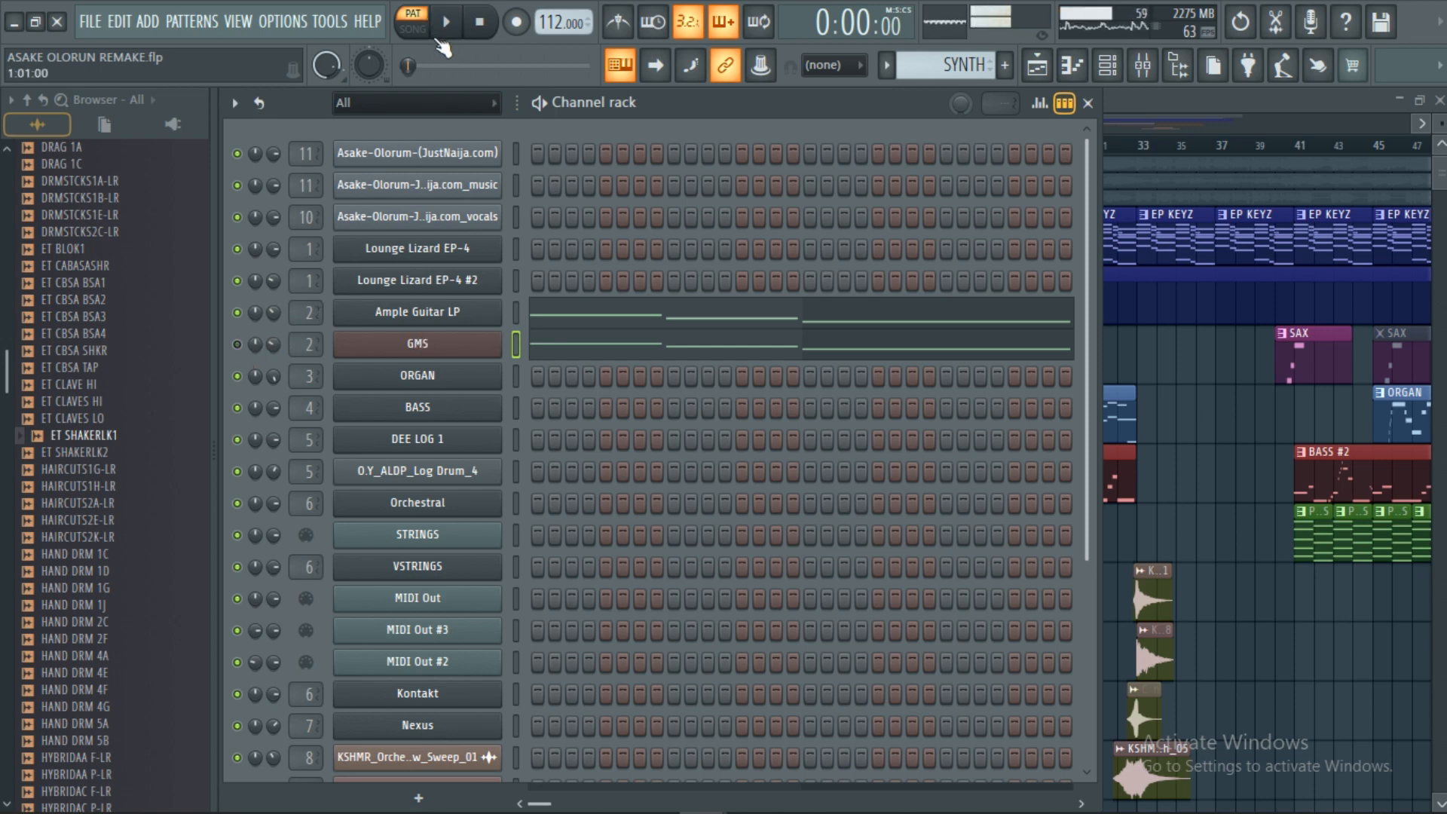
# Audition the SYNTH pattern, mute Ample Guitar LP, and audition it again.
pyautogui.click(449, 28)
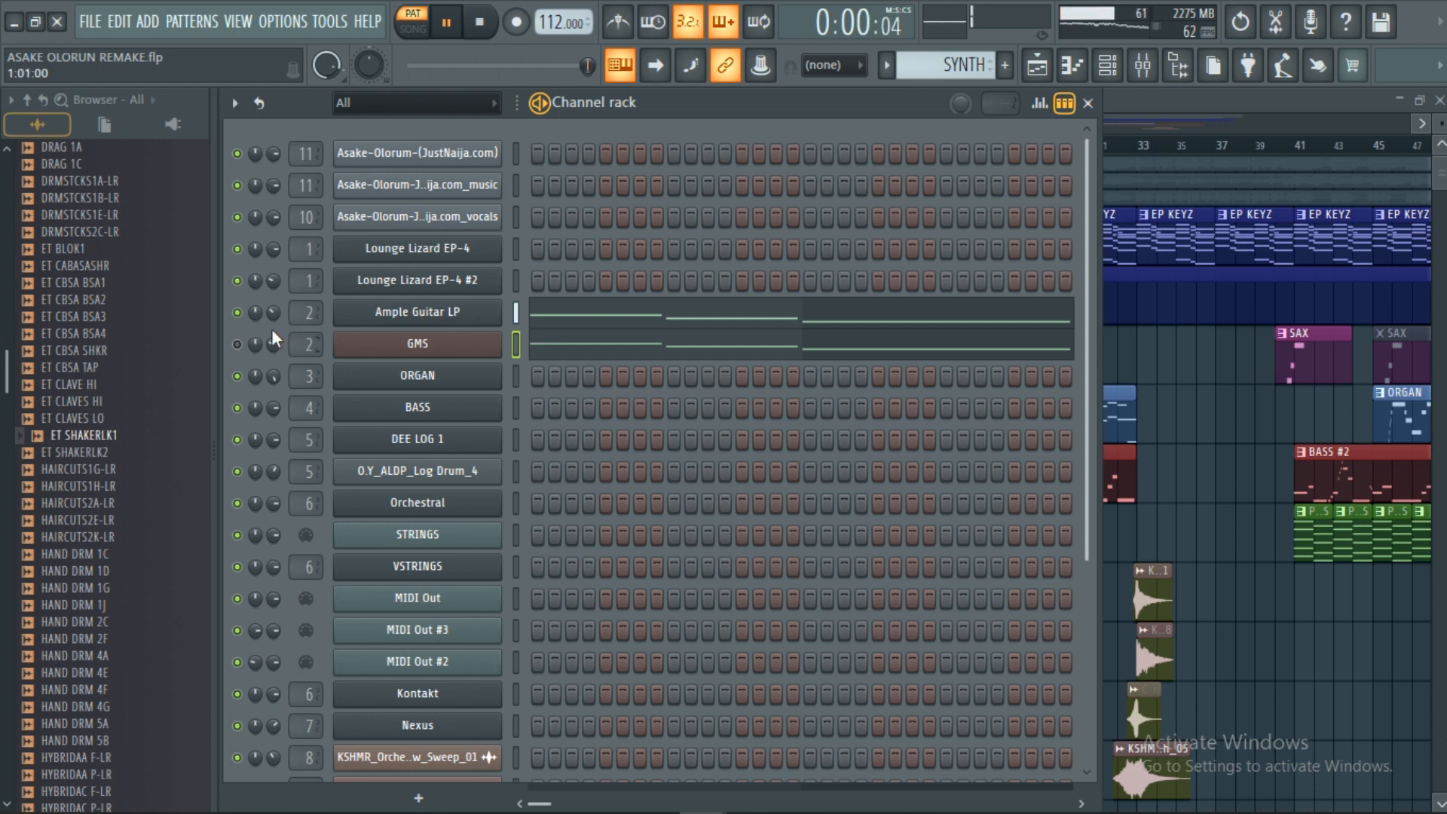
pyautogui.click(481, 24)
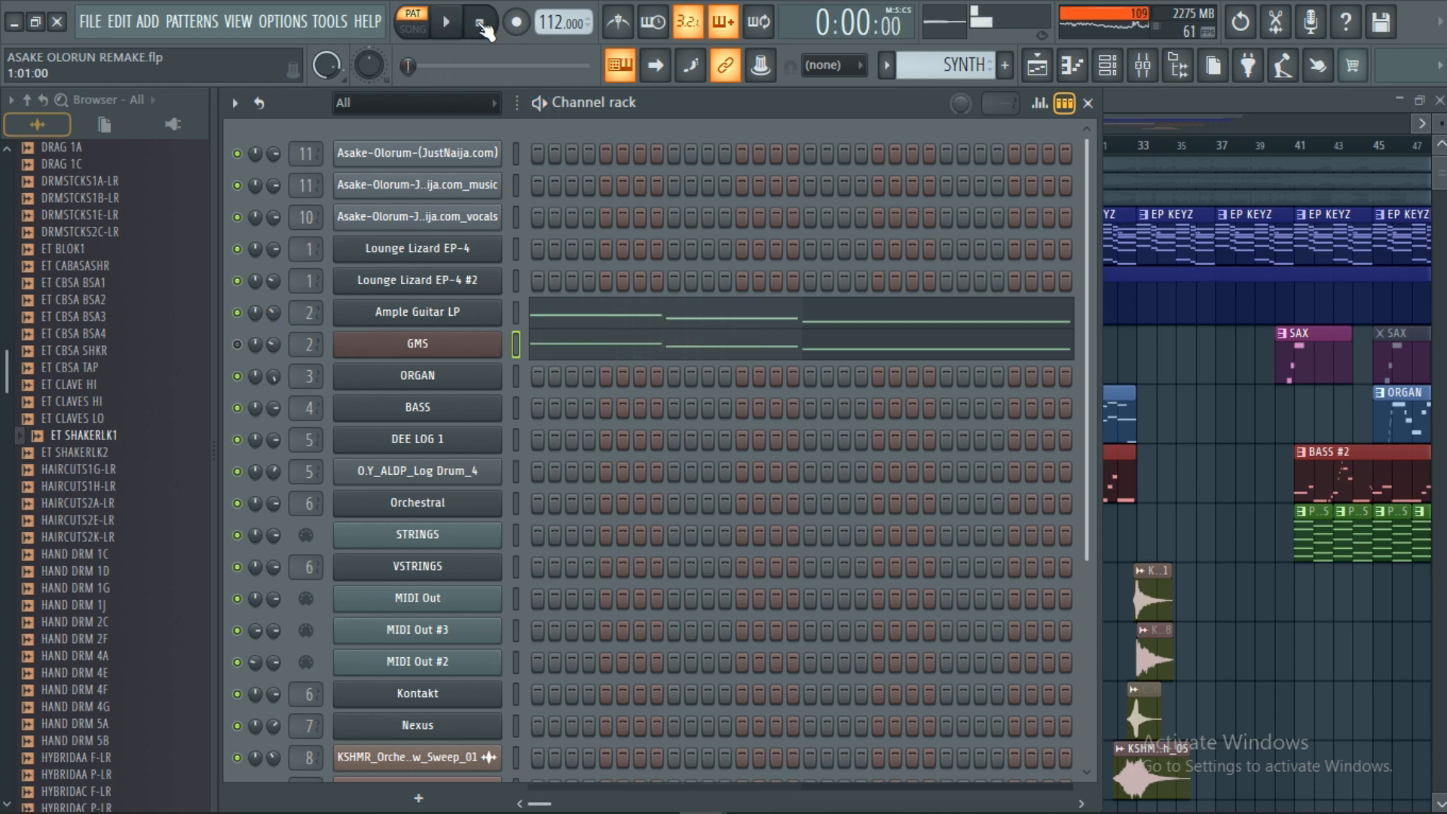
pyautogui.click(239, 314)
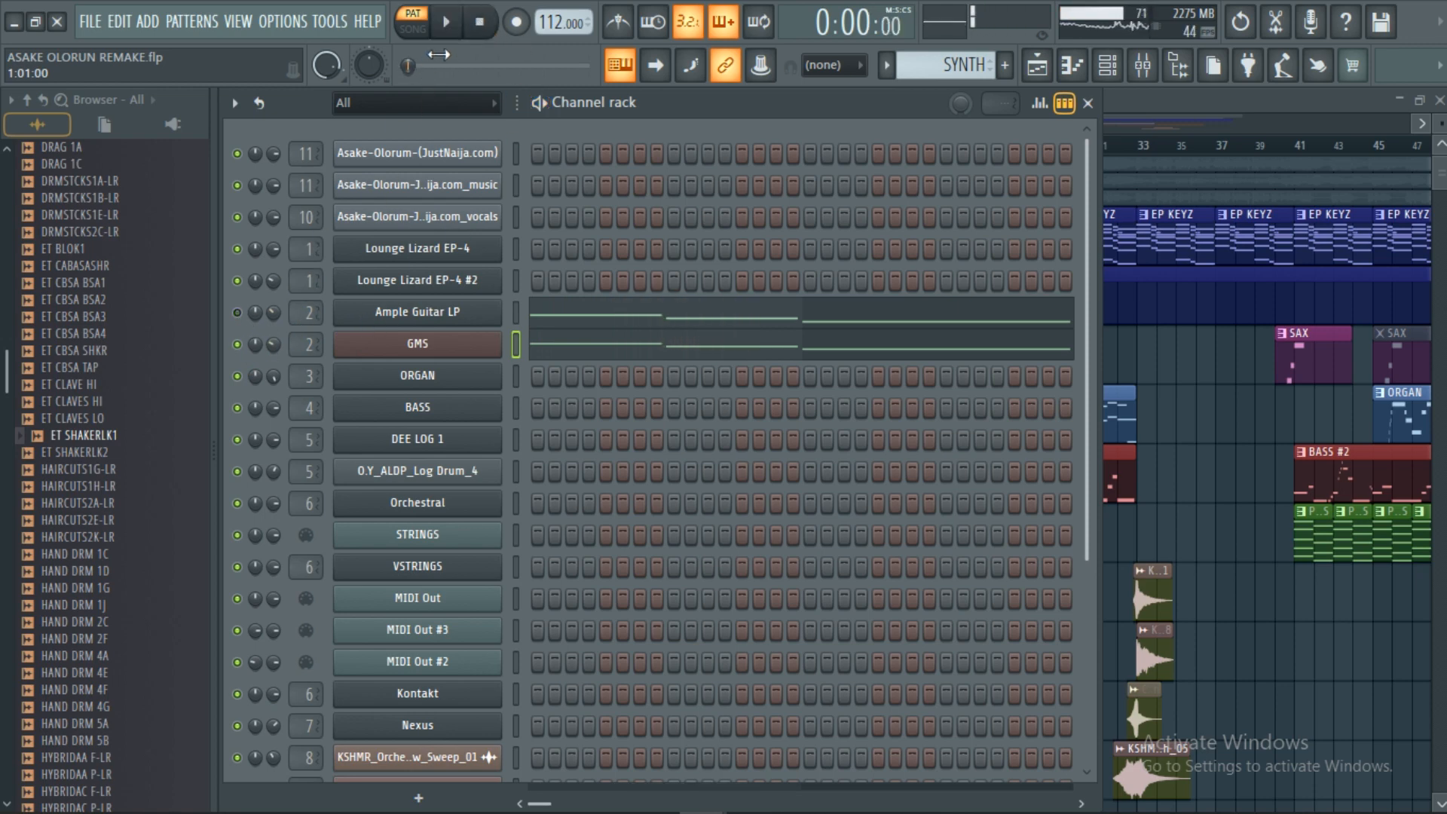
pyautogui.click(452, 31)
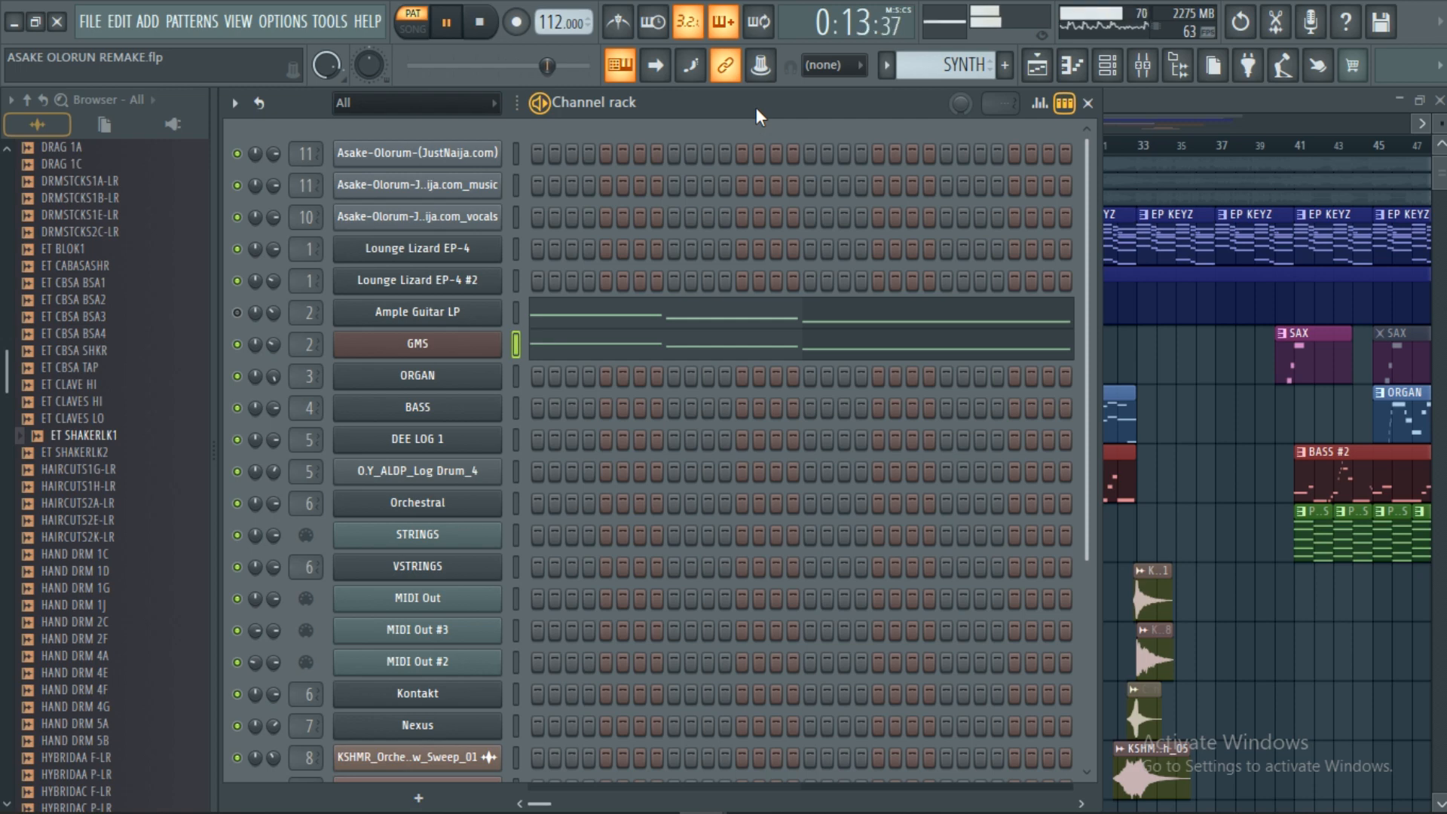
pyautogui.click(488, 33)
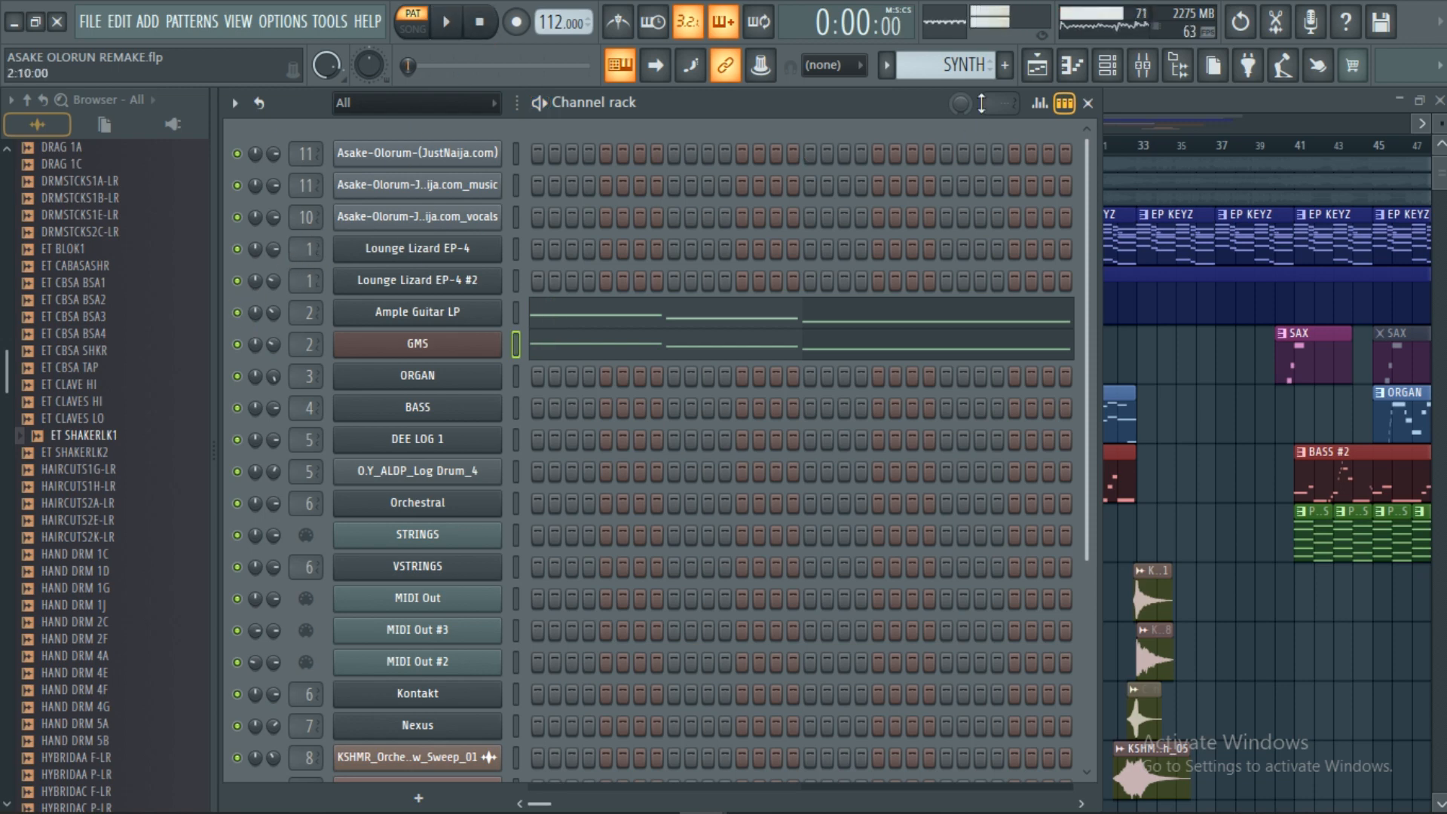
# In the Playlist, audition the LOG, LOG #2 and LOG #3 patterns, then stop and select BASS.
pyautogui.click(1041, 70)
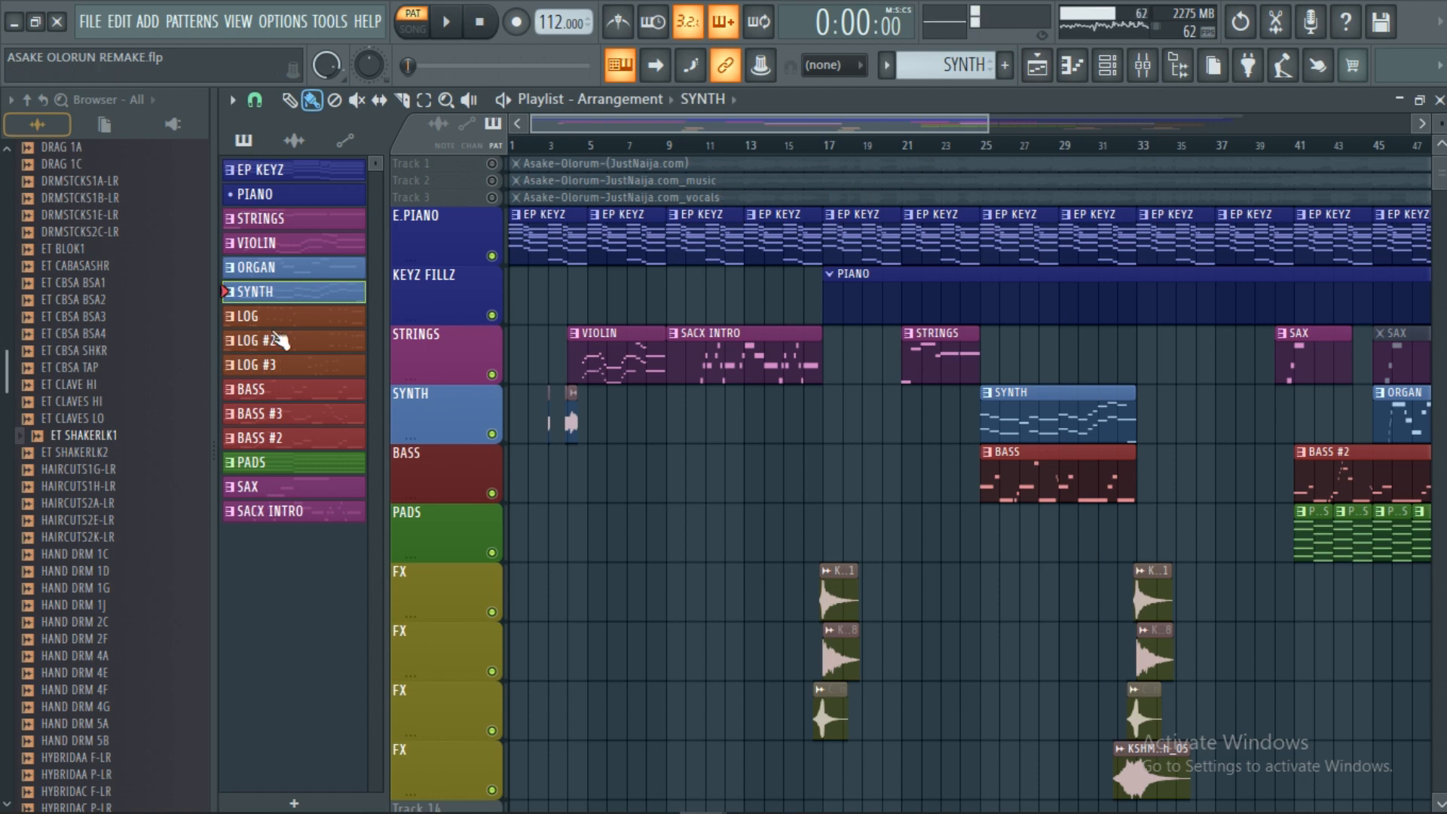
pyautogui.click(328, 320)
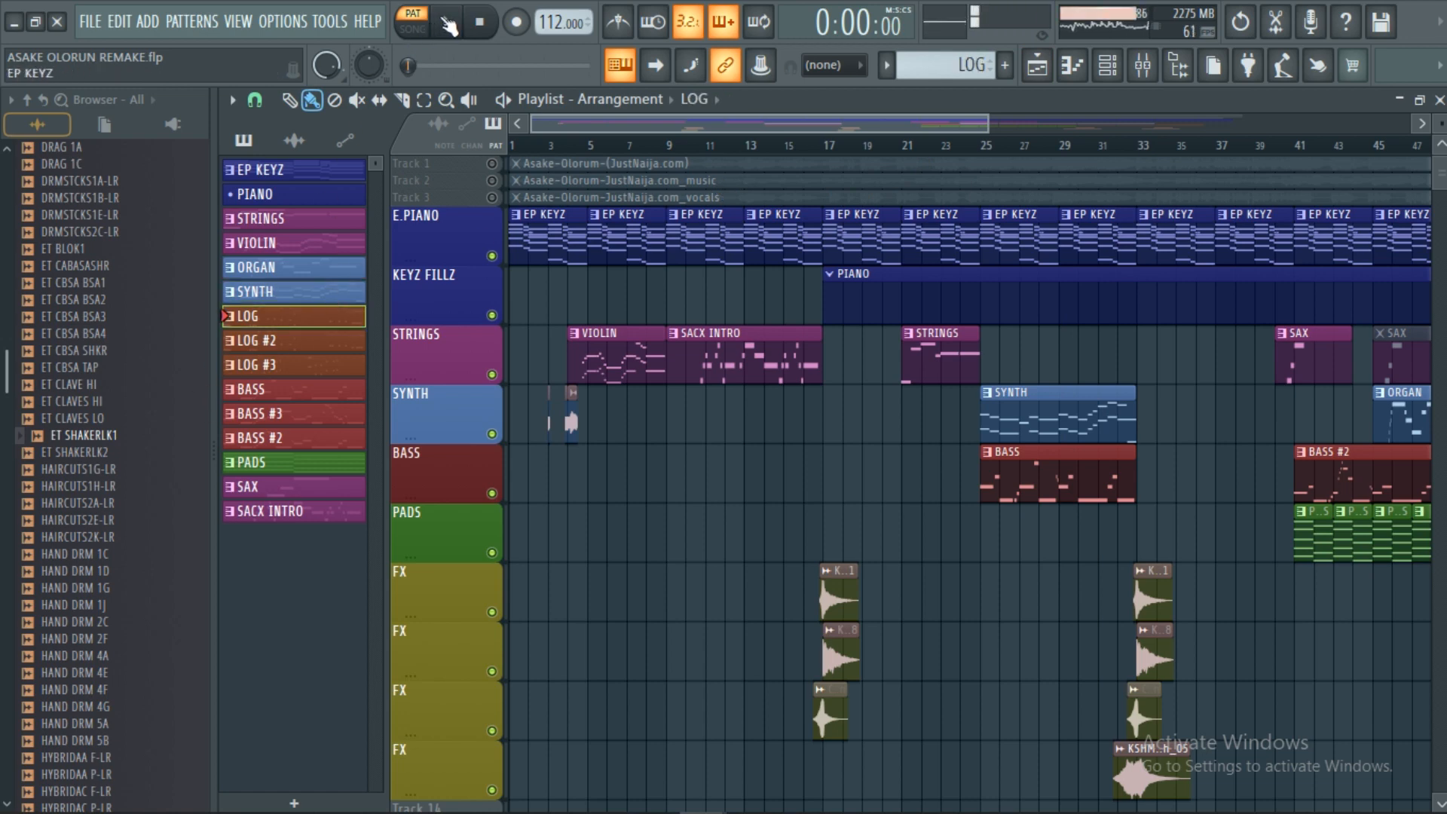
pyautogui.click(449, 27)
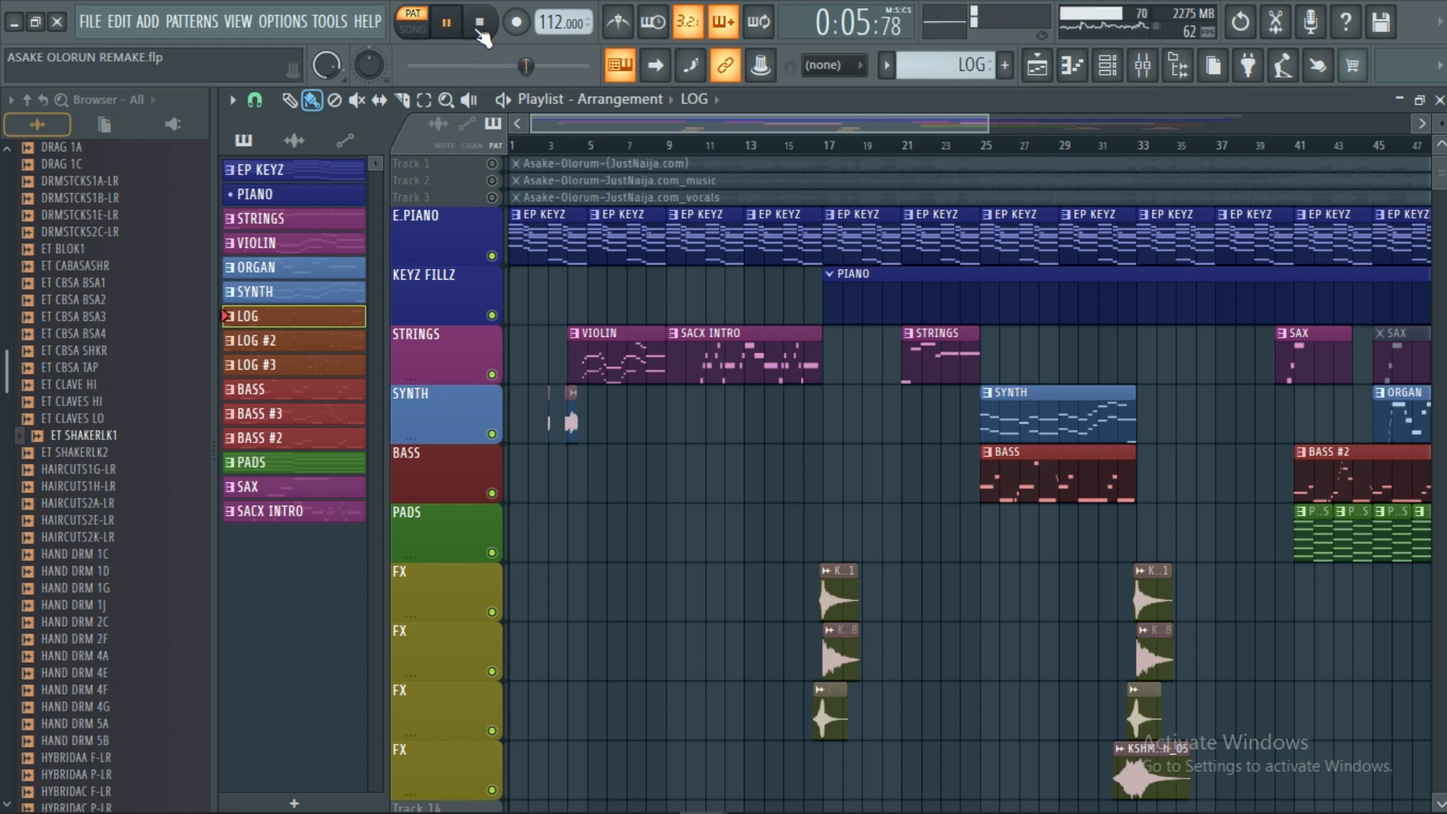
pyautogui.click(333, 347)
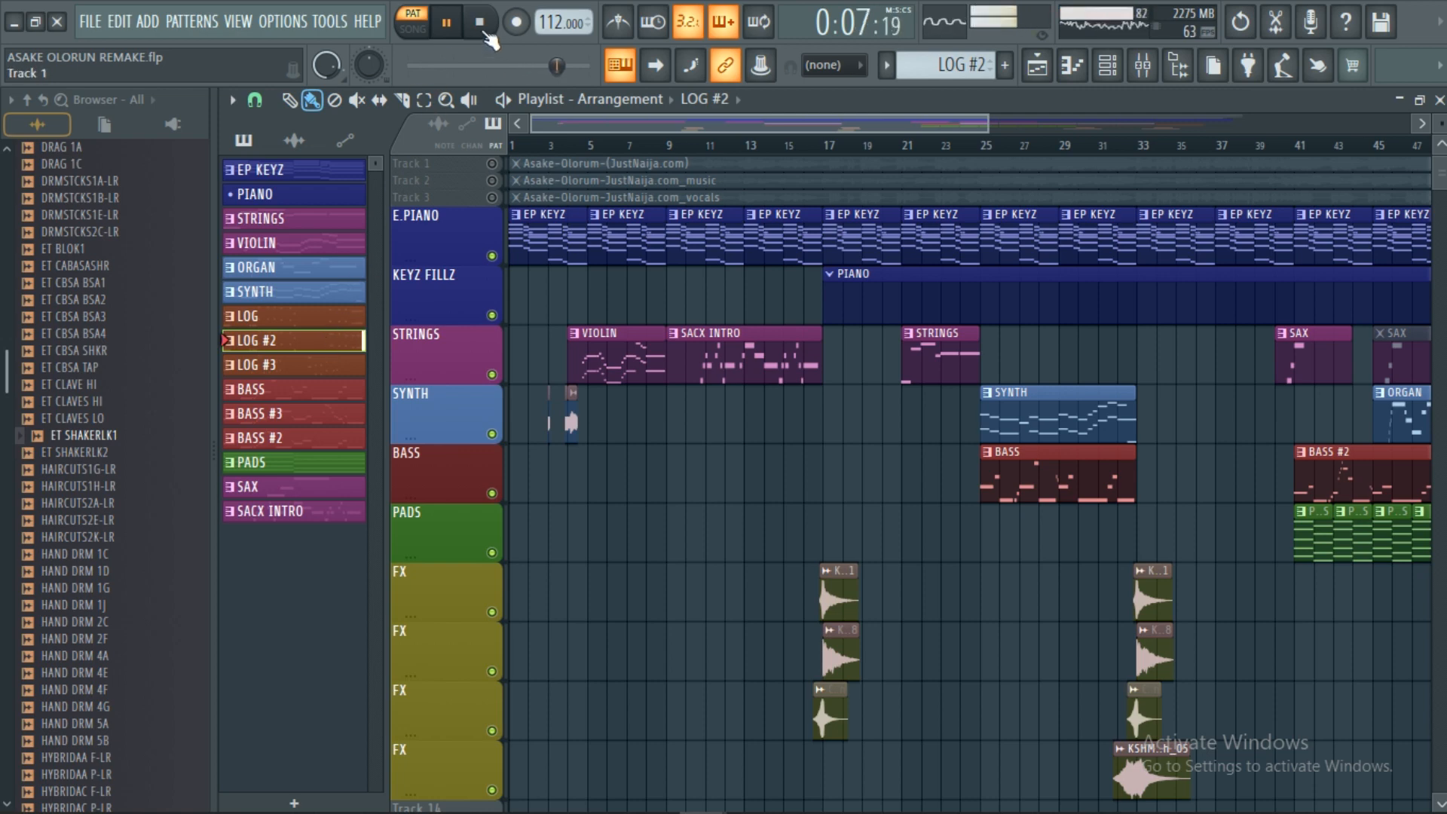
pyautogui.click(479, 22)
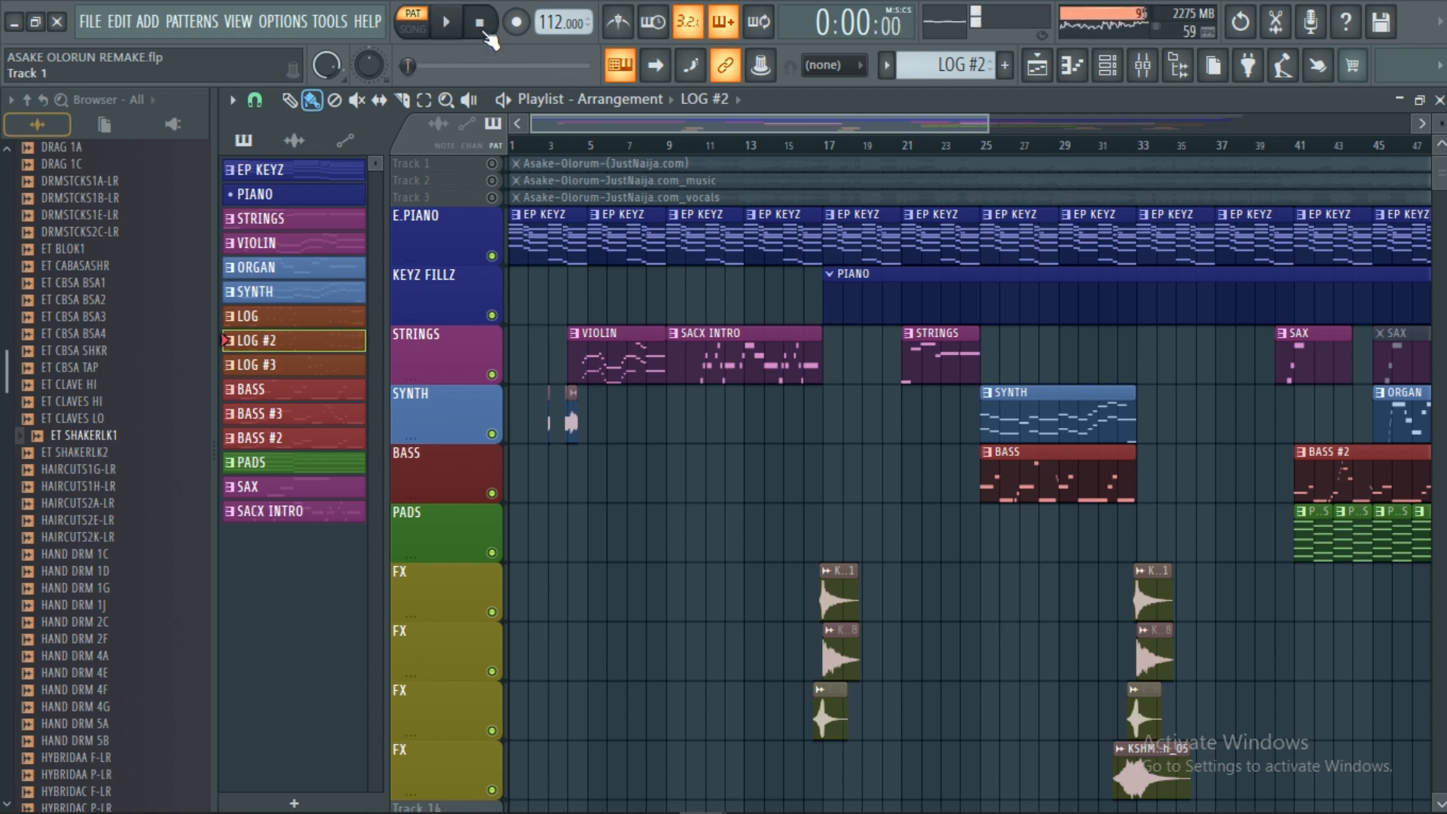
pyautogui.click(446, 22)
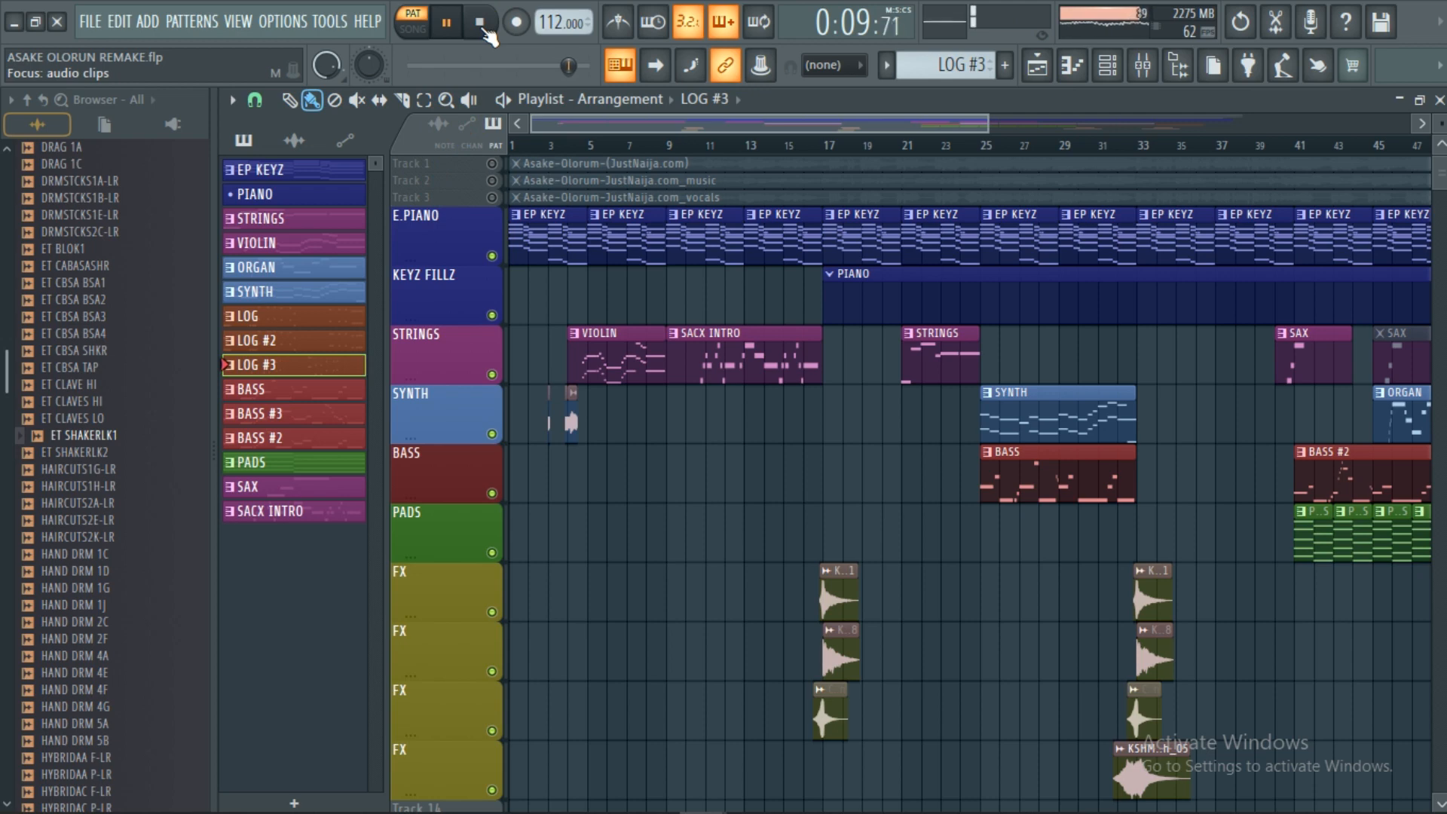
pyautogui.click(480, 24)
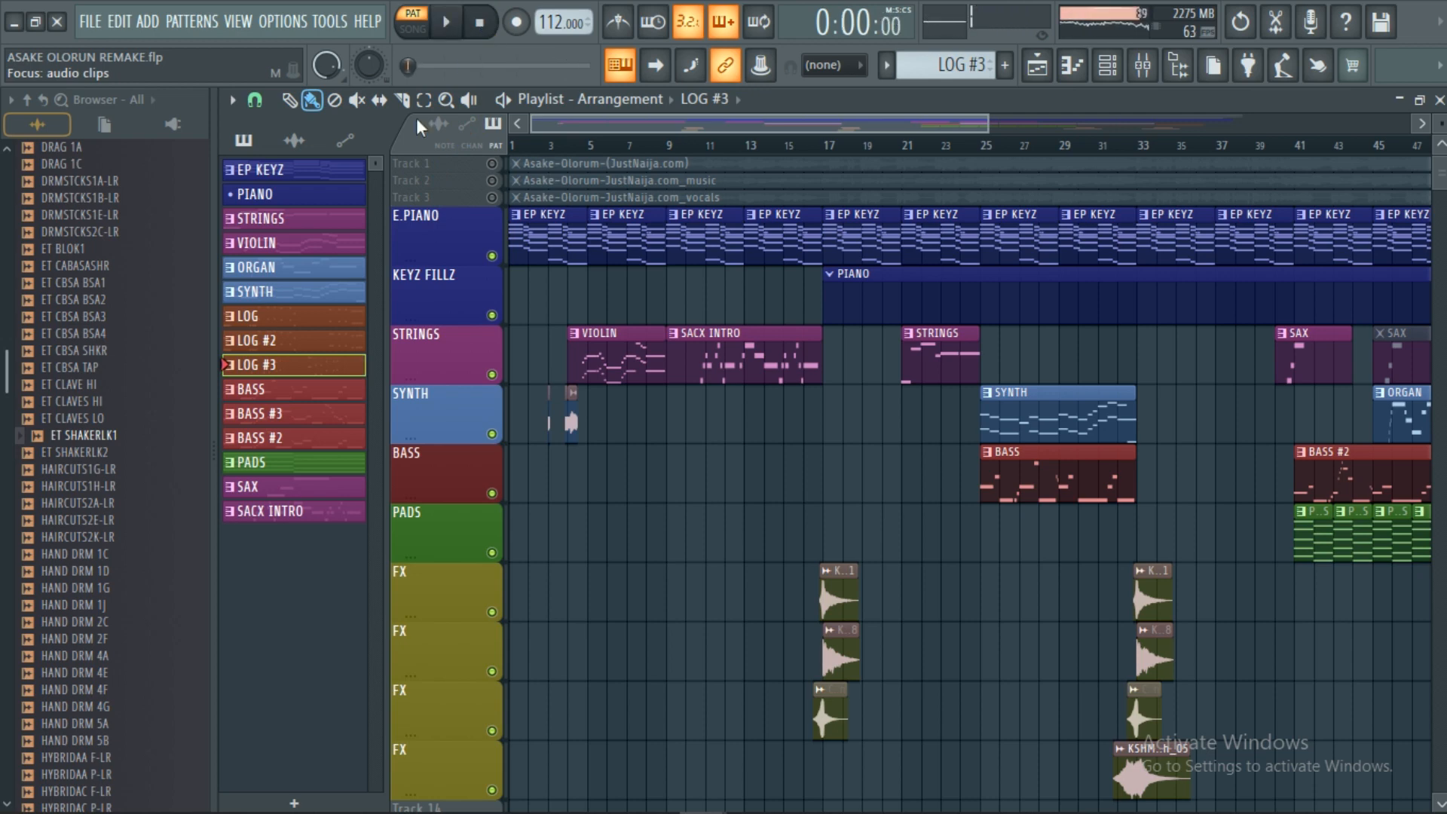
pyautogui.click(300, 395)
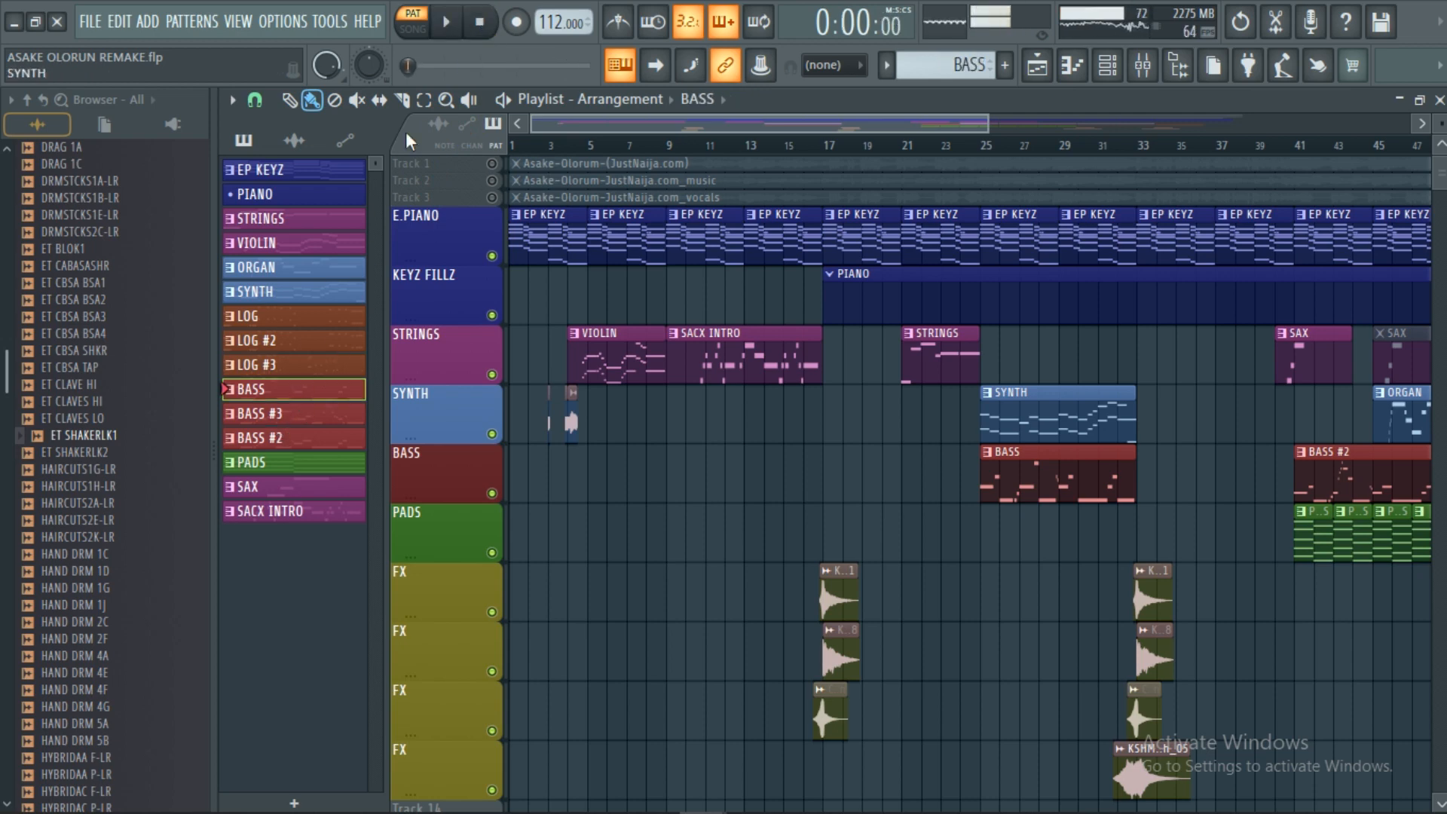
# Play the song with BASS, BASS #3 and BASS #2 current in turn, then select PADS.
pyautogui.click(450, 27)
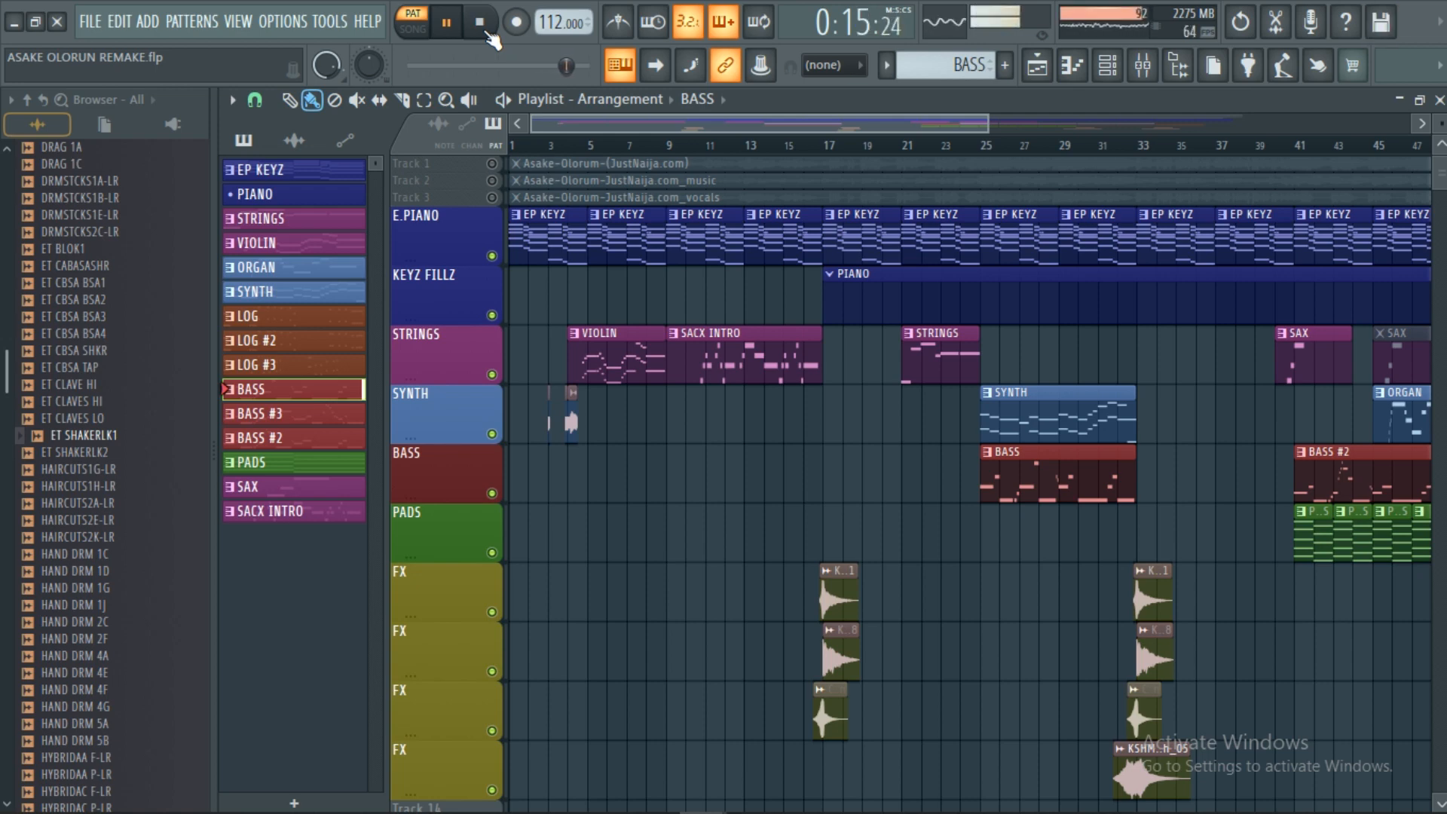
pyautogui.click(480, 23)
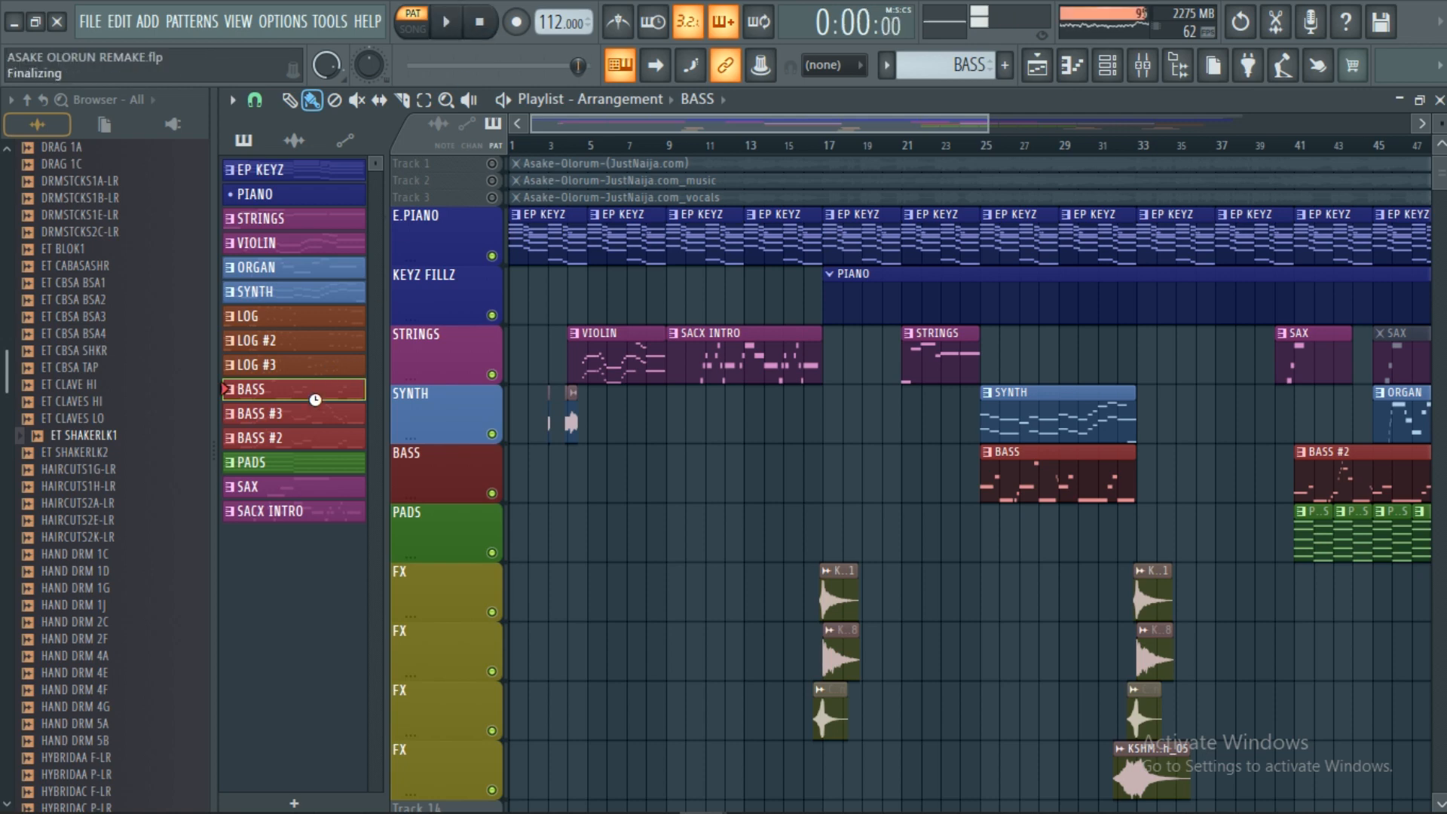
pyautogui.click(311, 415)
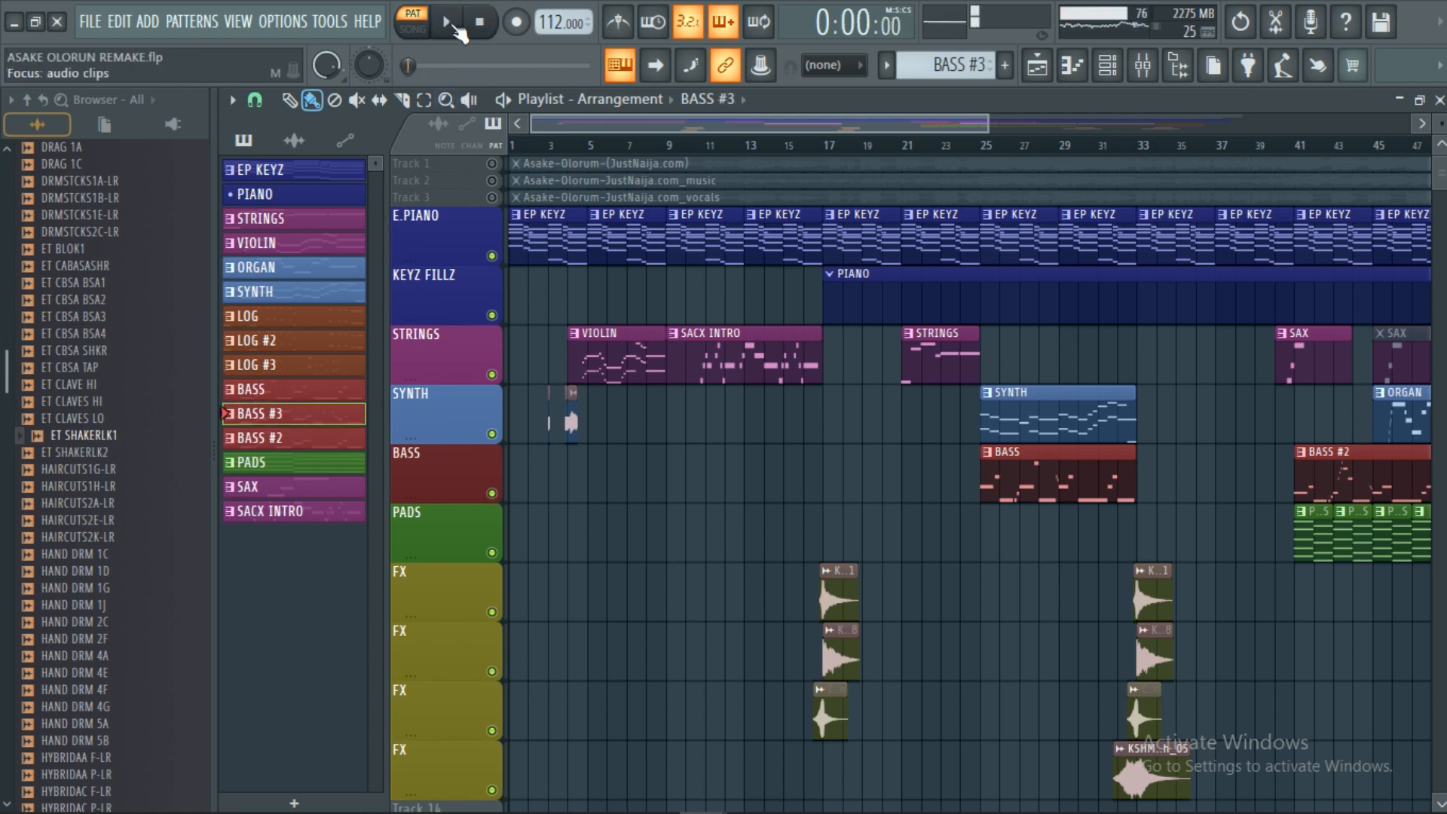
pyautogui.click(454, 27)
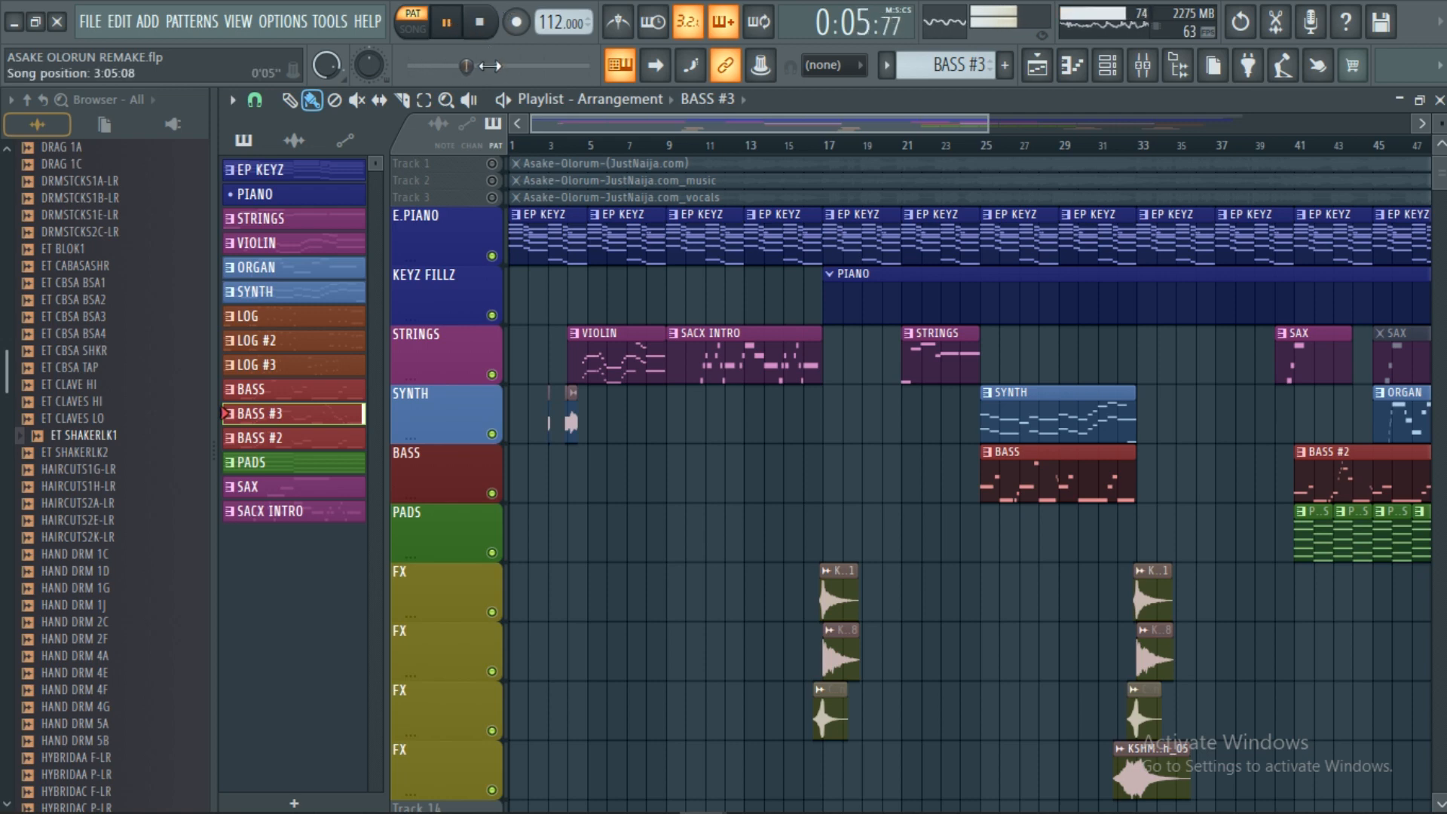
pyautogui.click(483, 29)
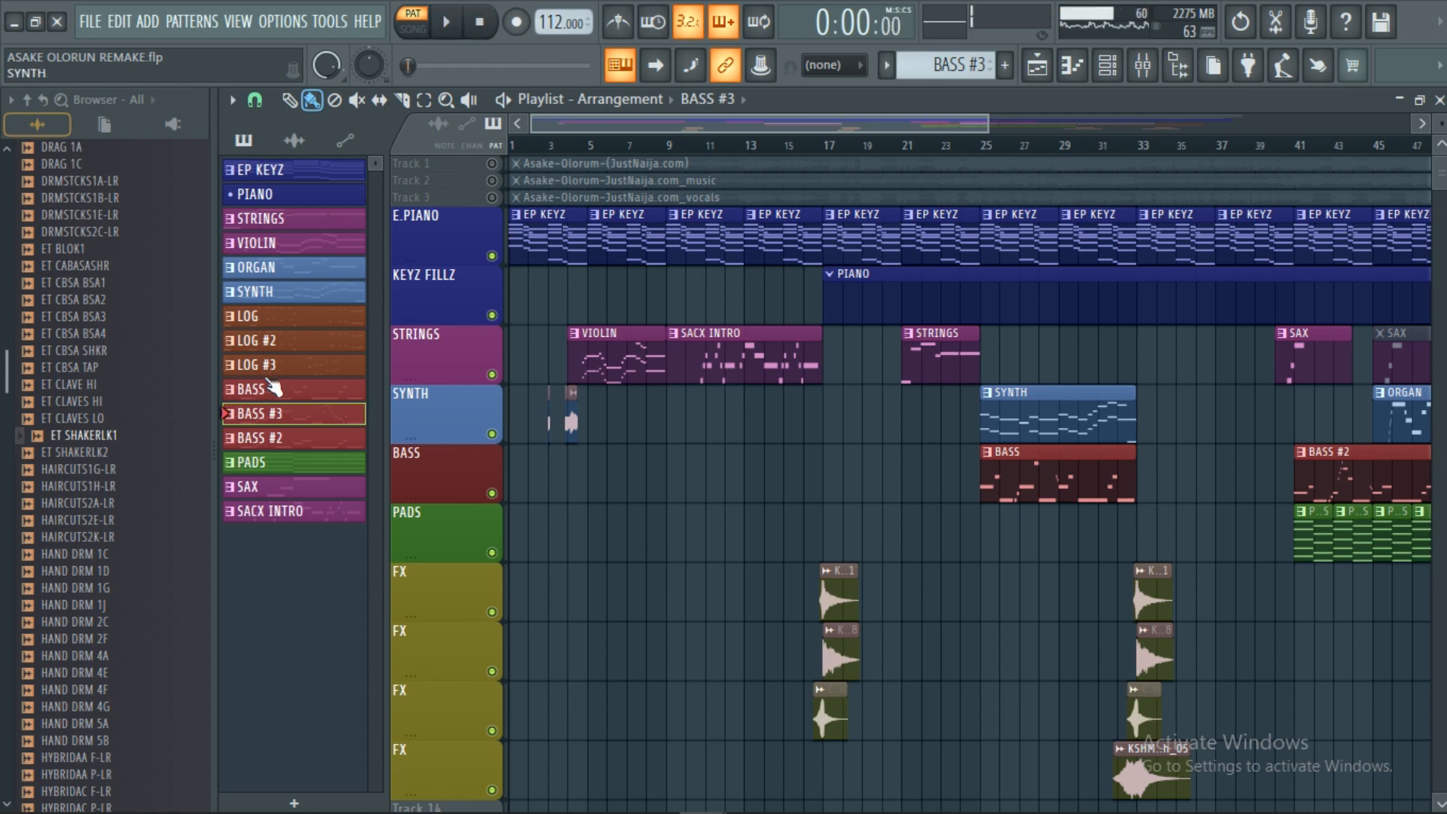
pyautogui.click(290, 438)
pyautogui.click(448, 24)
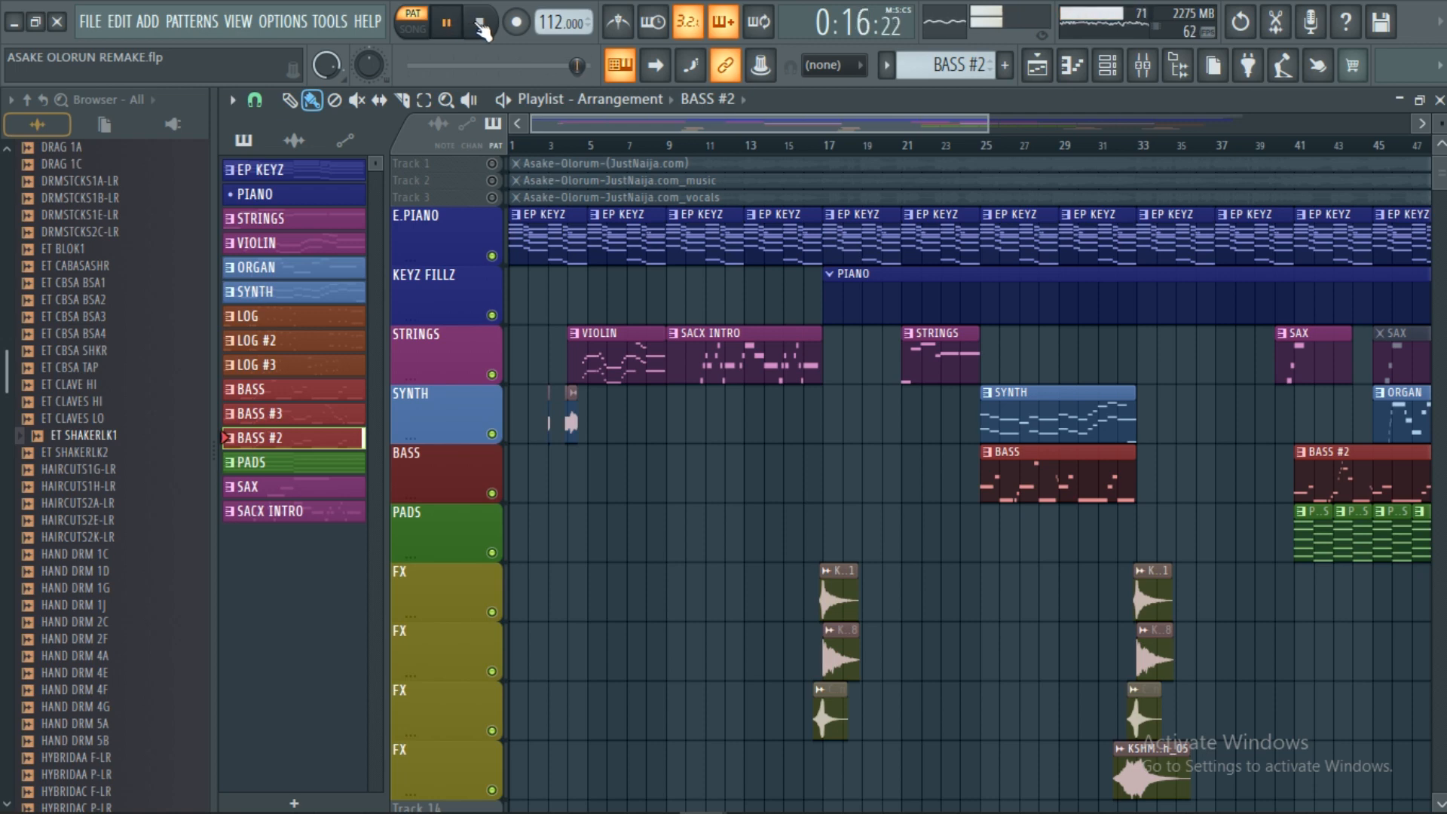
pyautogui.click(480, 27)
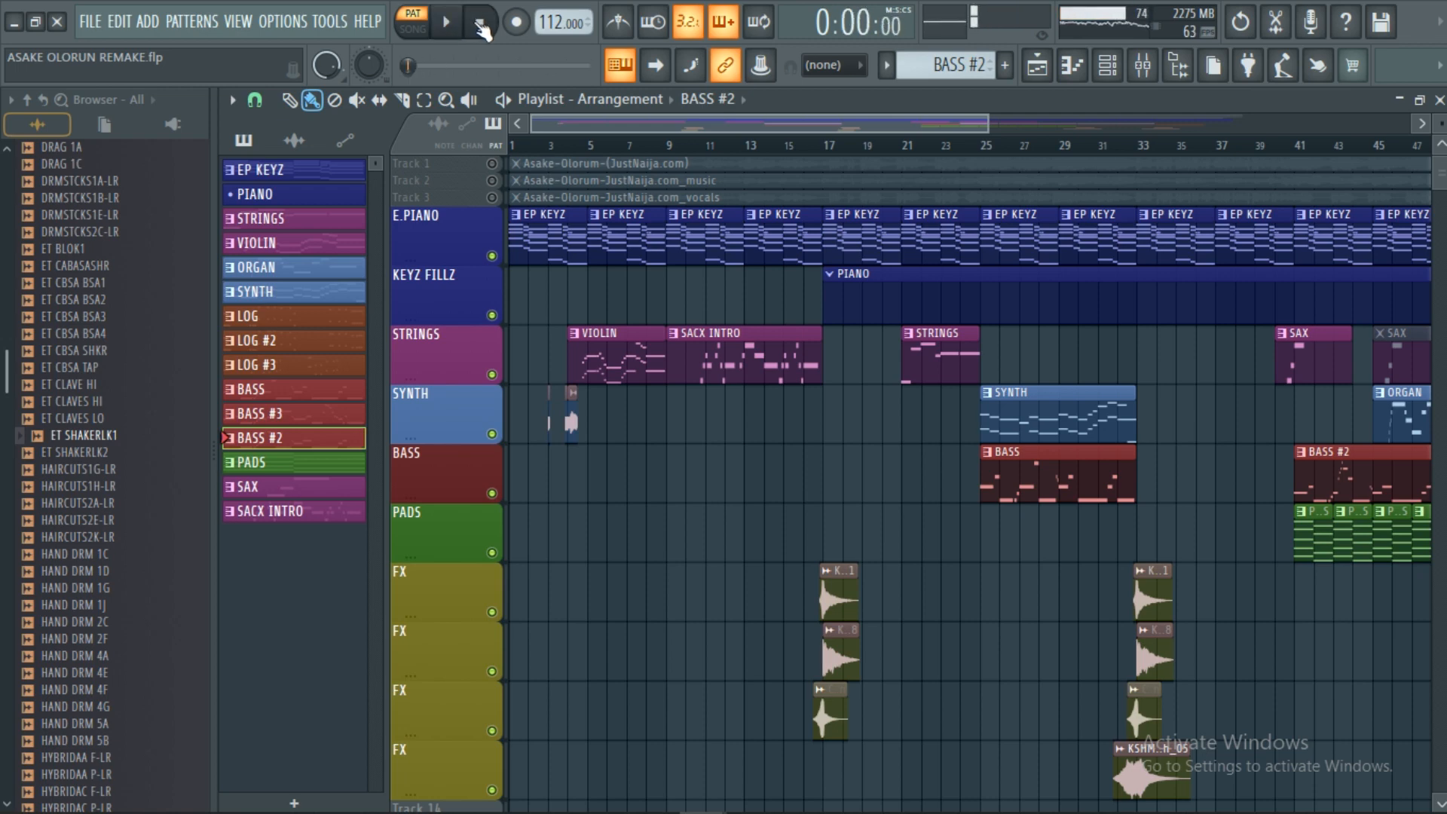
pyautogui.click(293, 465)
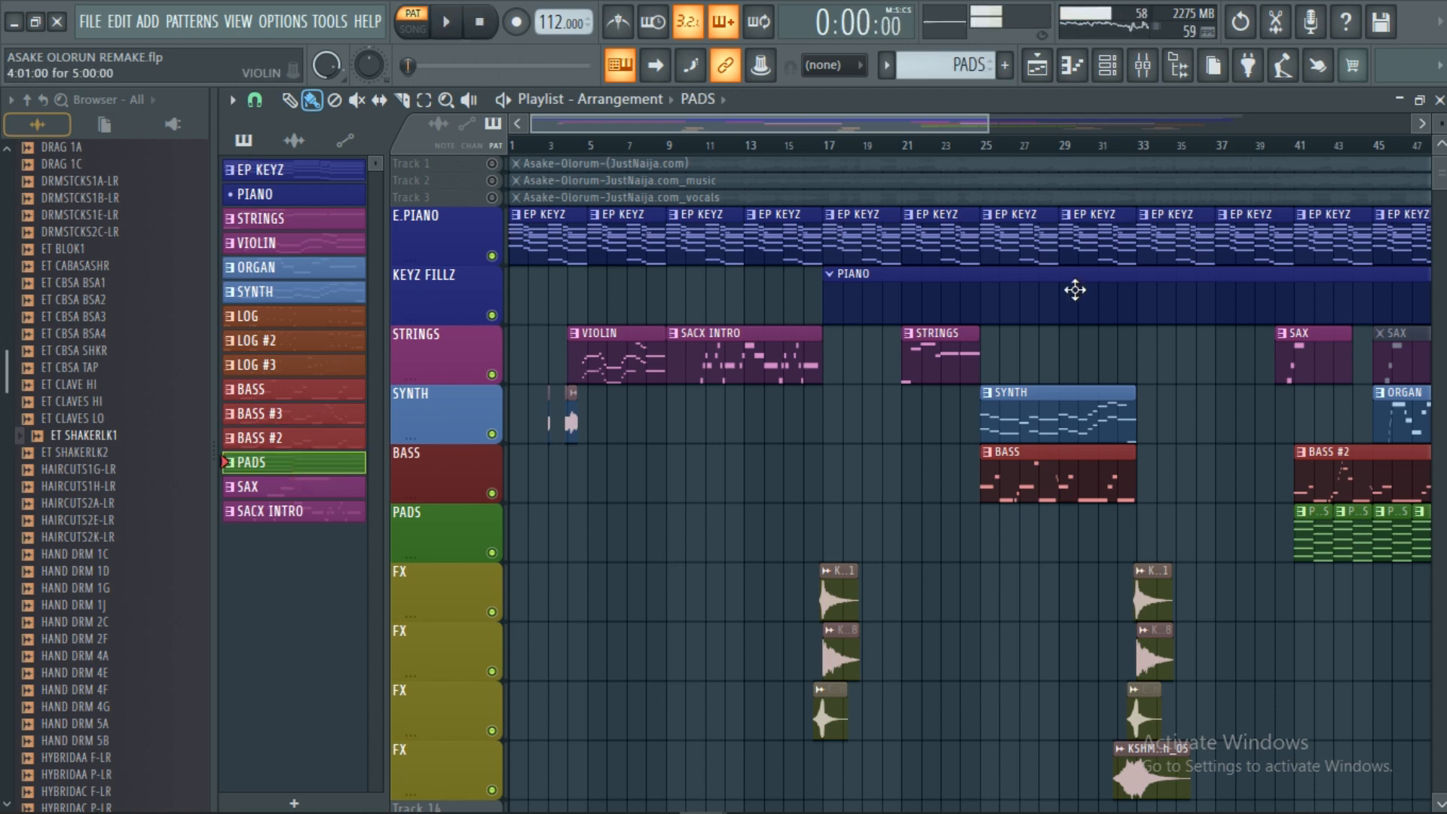
# Inspect the PADS Nexus instrument's PD Chillpad 1 preset from the channel list.
pyautogui.click(1037, 67)
pyautogui.scroll(-6, 396, 558)
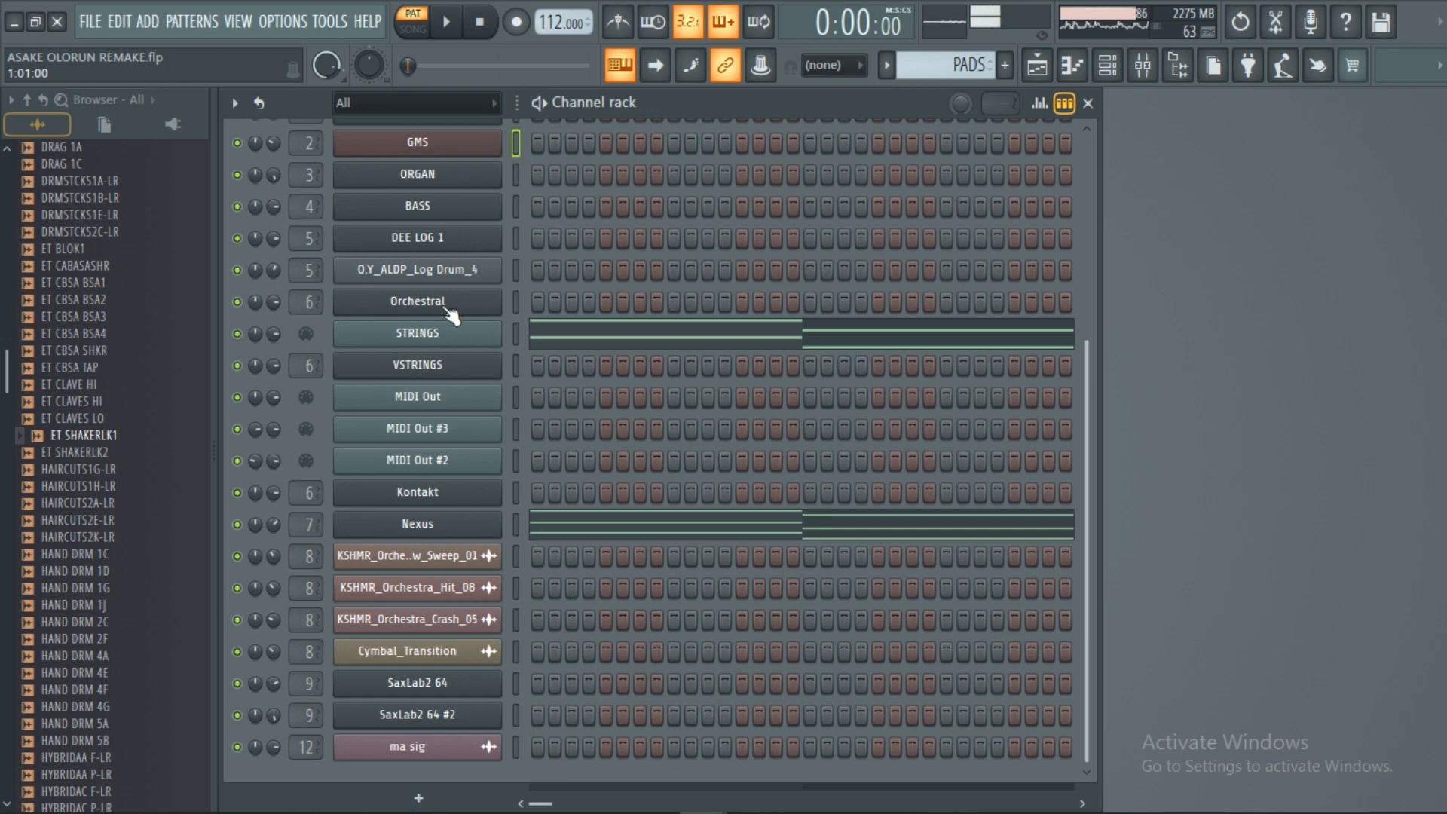
pyautogui.click(444, 524)
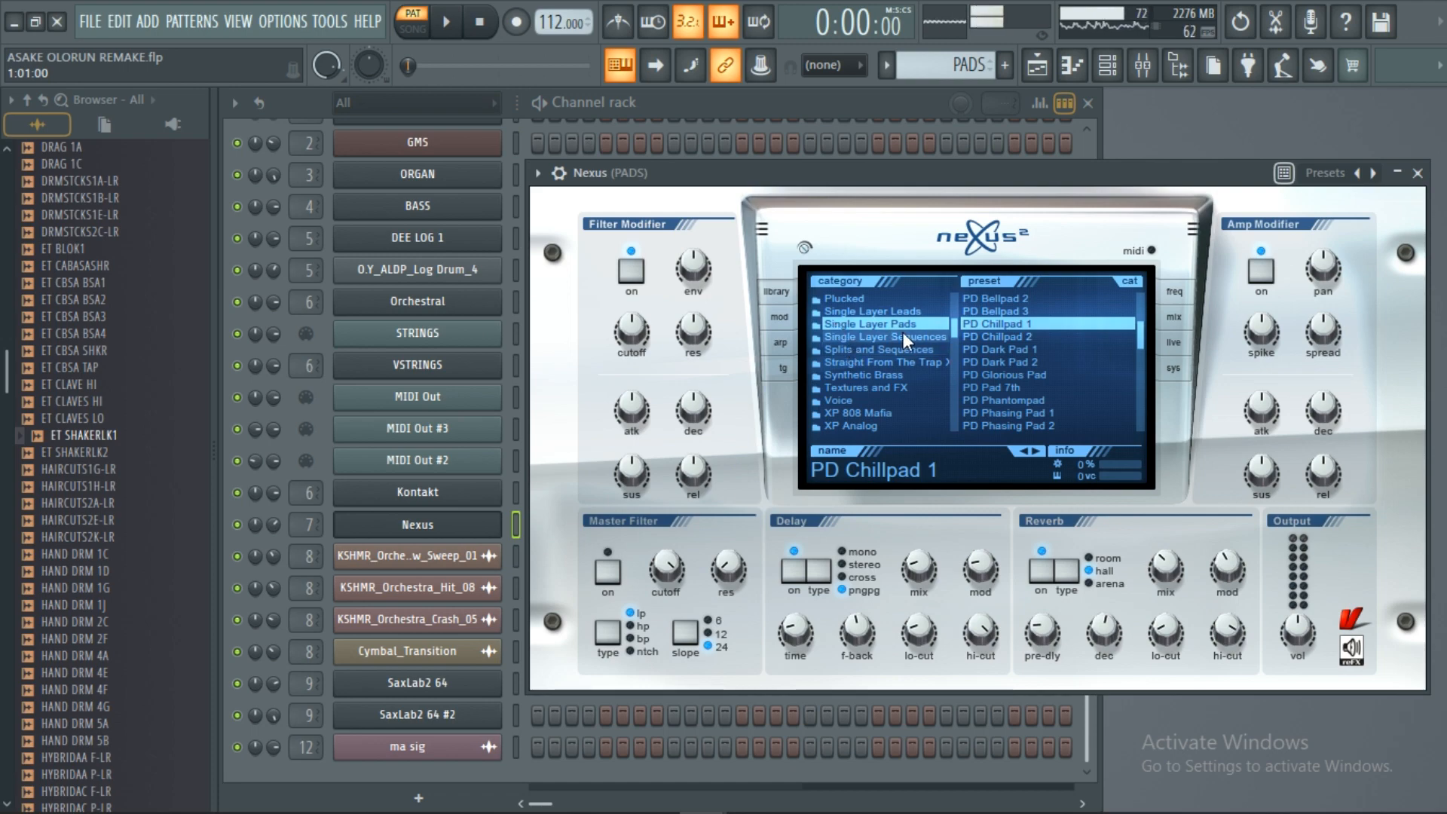
pyautogui.click(1418, 173)
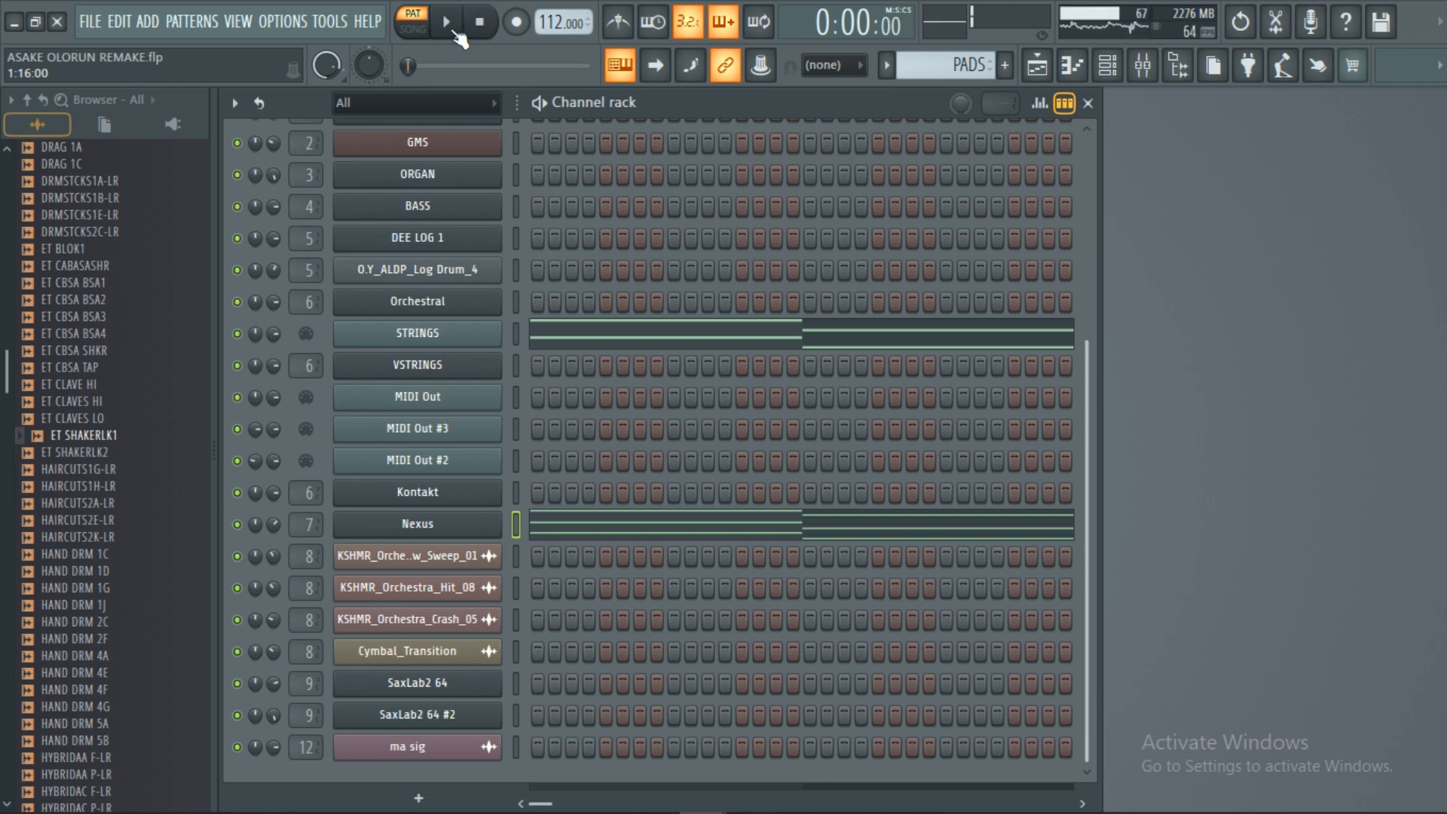
# Play the song briefly with the full Playlist arrangement shown, then stop at 0:00.
pyautogui.click(446, 22)
pyautogui.click(1037, 65)
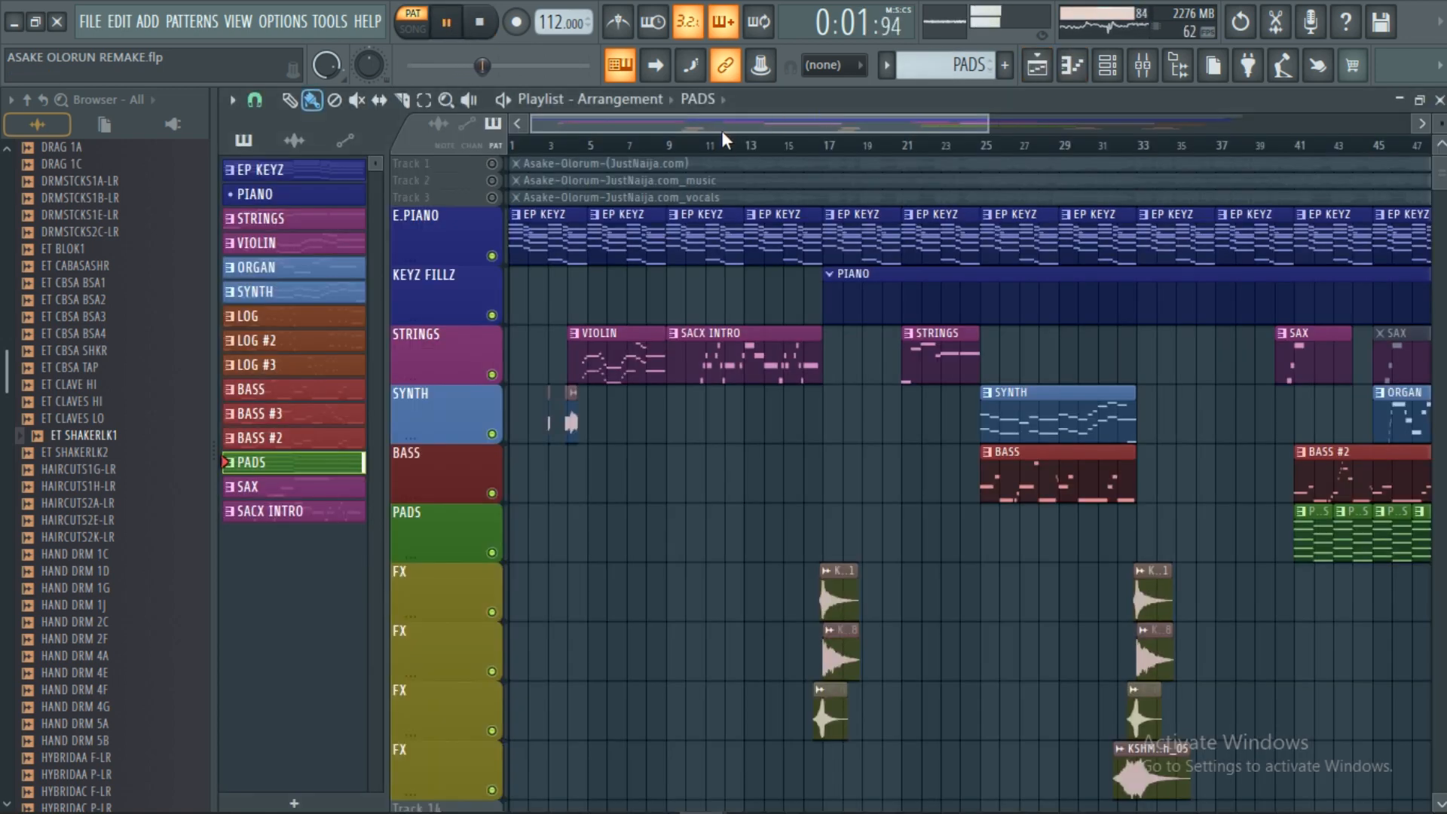
pyautogui.scroll(-4, 716, 155)
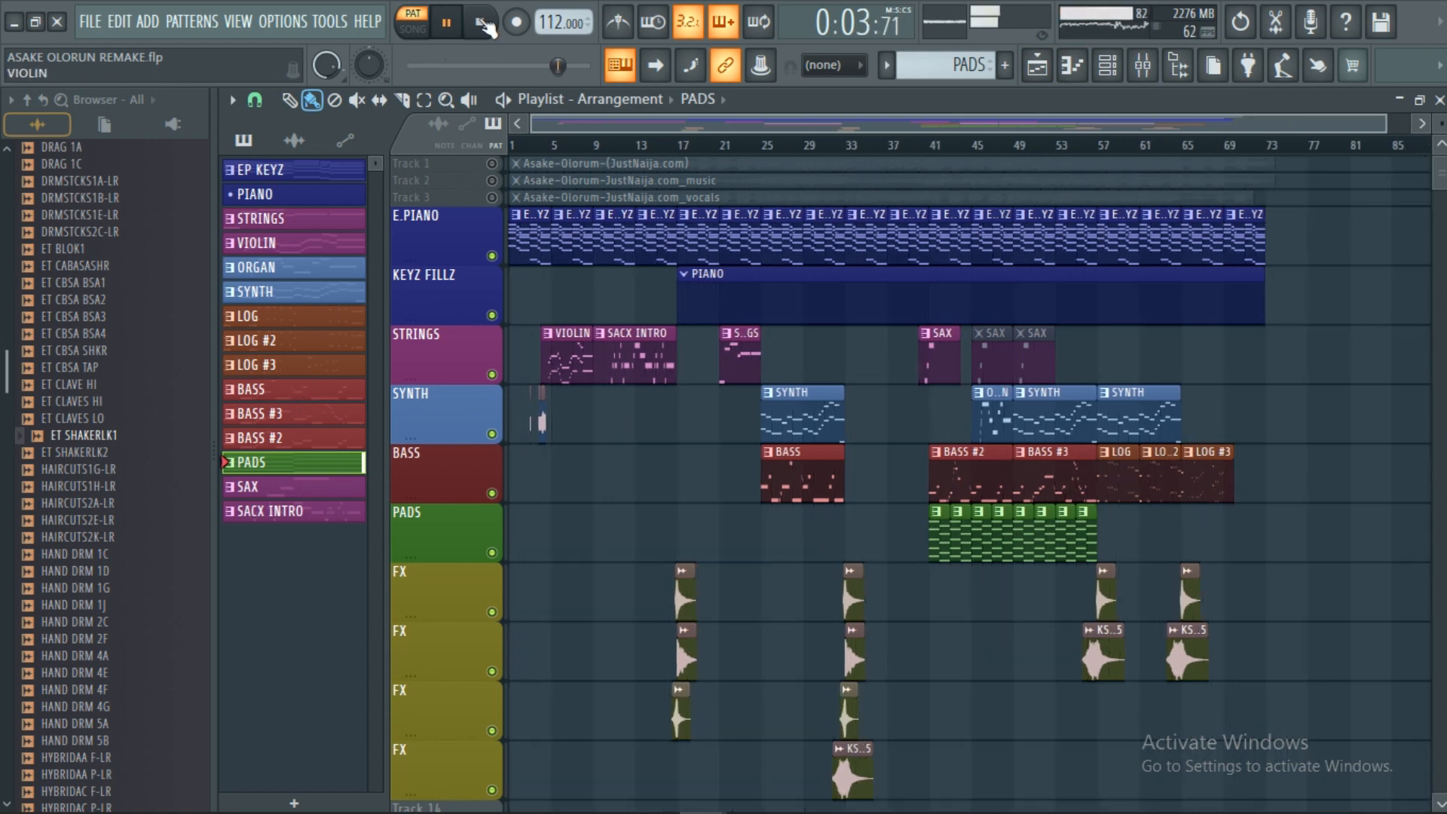
pyautogui.click(486, 26)
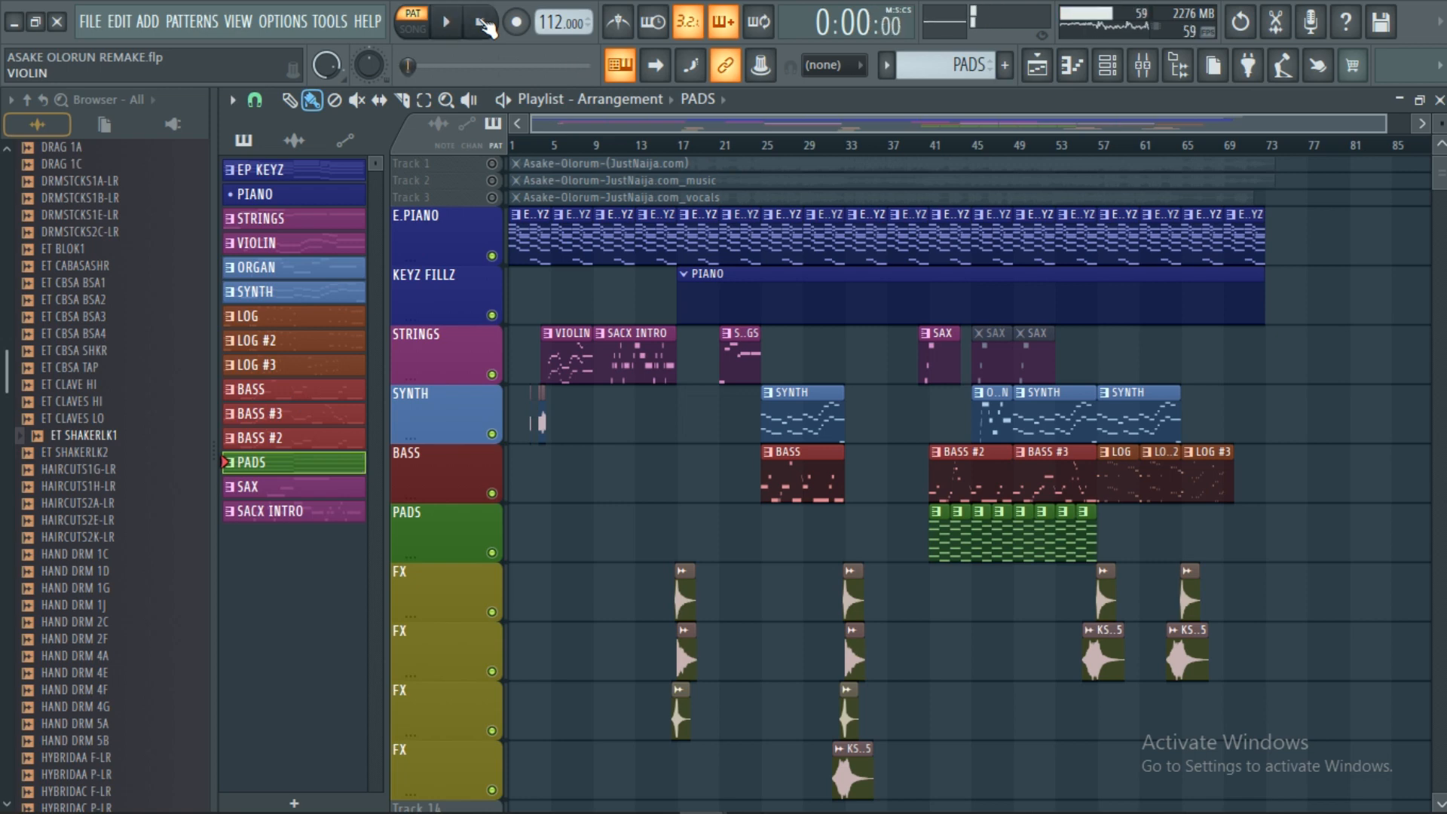
# Select the SAX pattern and inspect its SaxLab2 64 'Bass Layers' instrument.
pyautogui.click(326, 490)
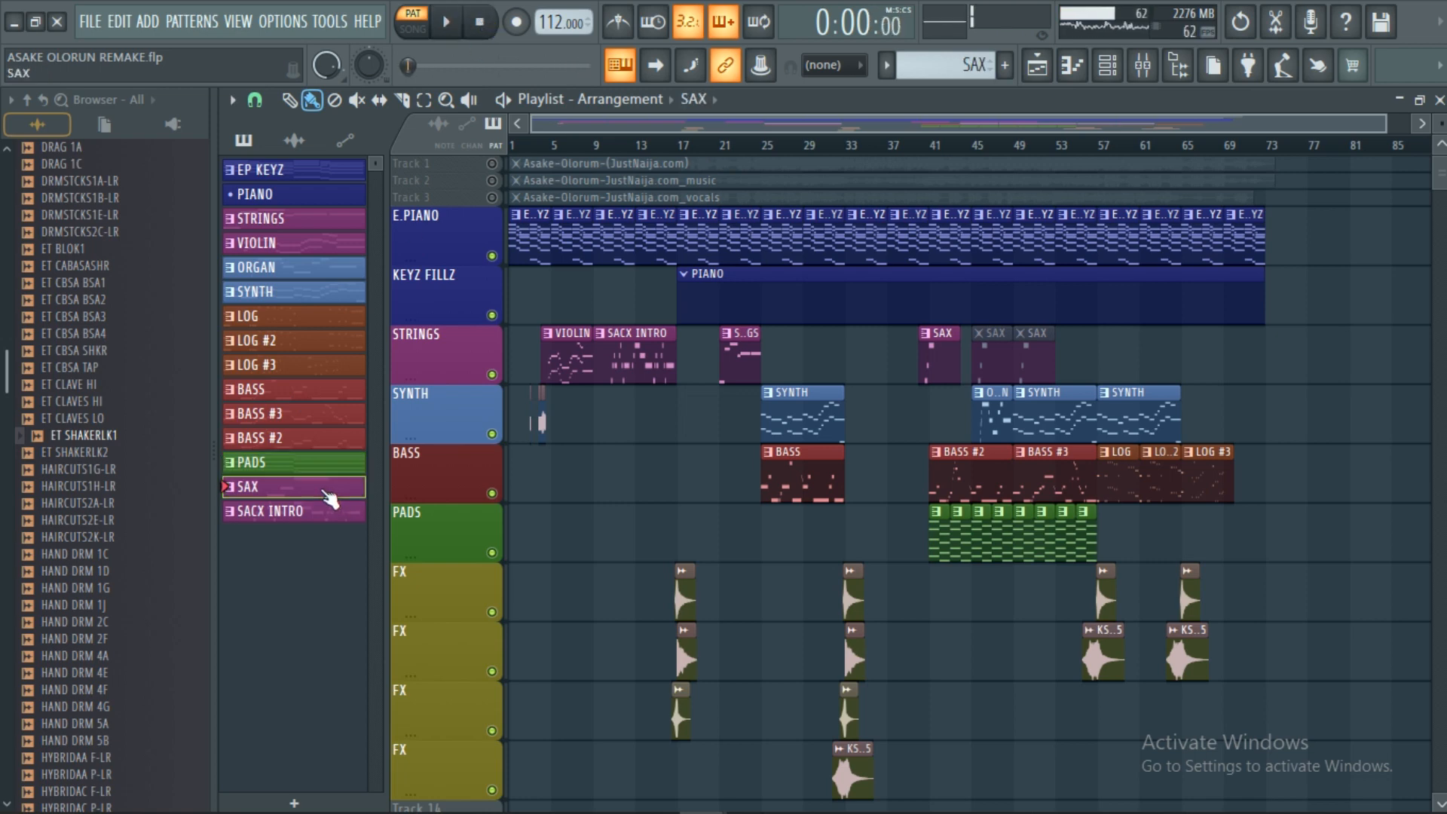
pyautogui.press('F6')
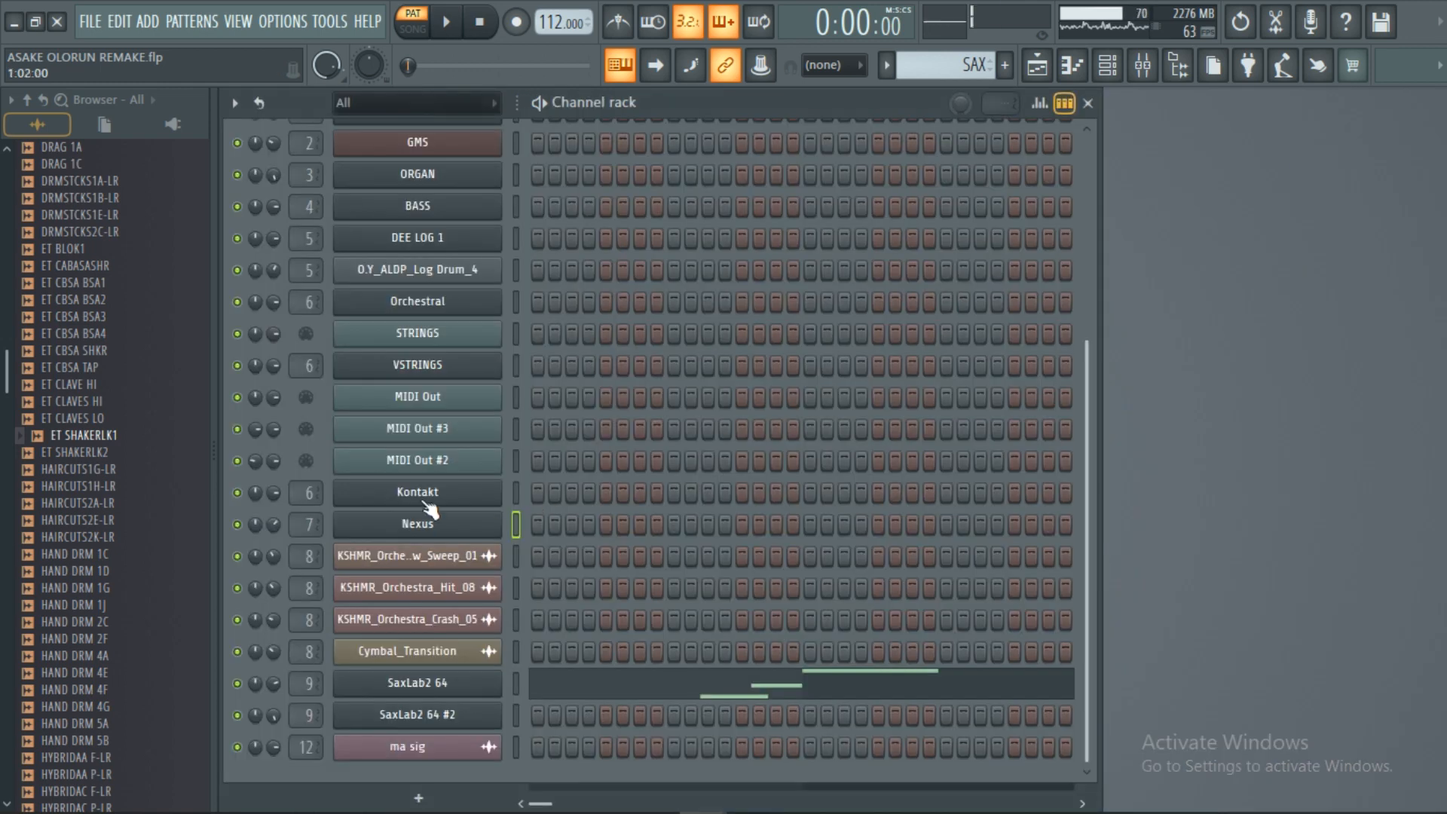
pyautogui.click(414, 683)
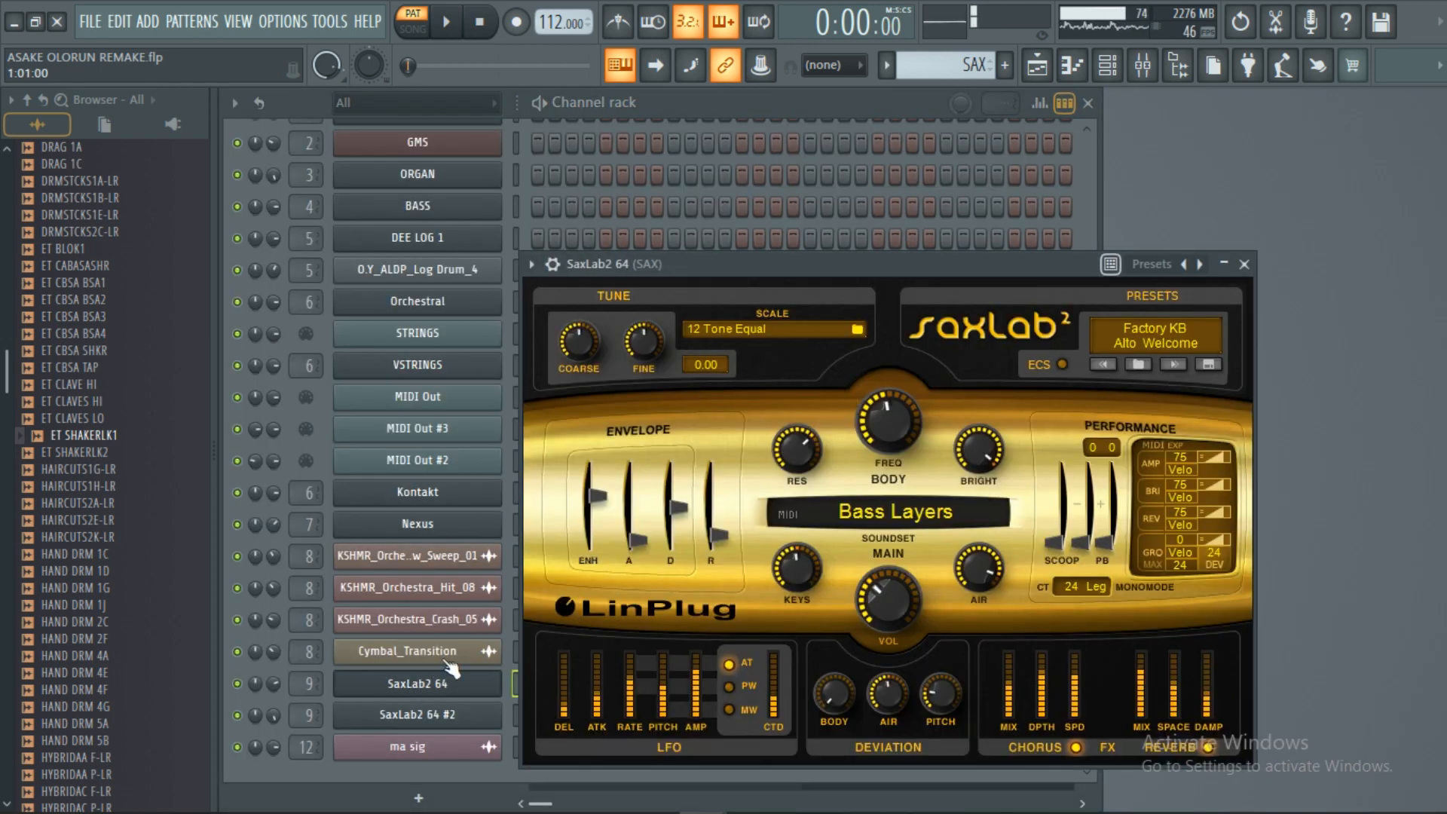
pyautogui.click(1244, 264)
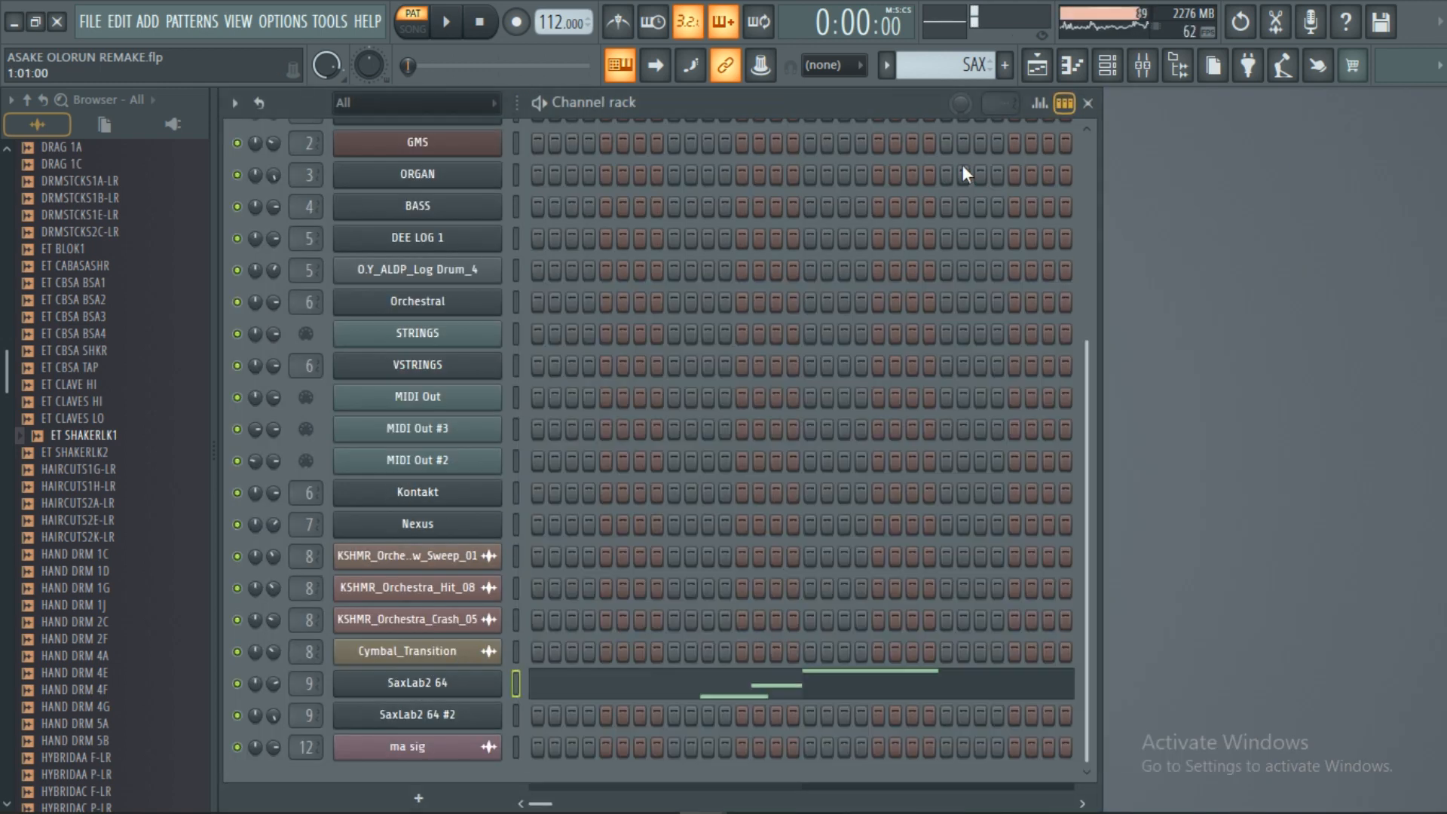
# Audition the SAX pattern from the Playlist, then make SACX INTRO the current pattern.
pyautogui.click(1041, 68)
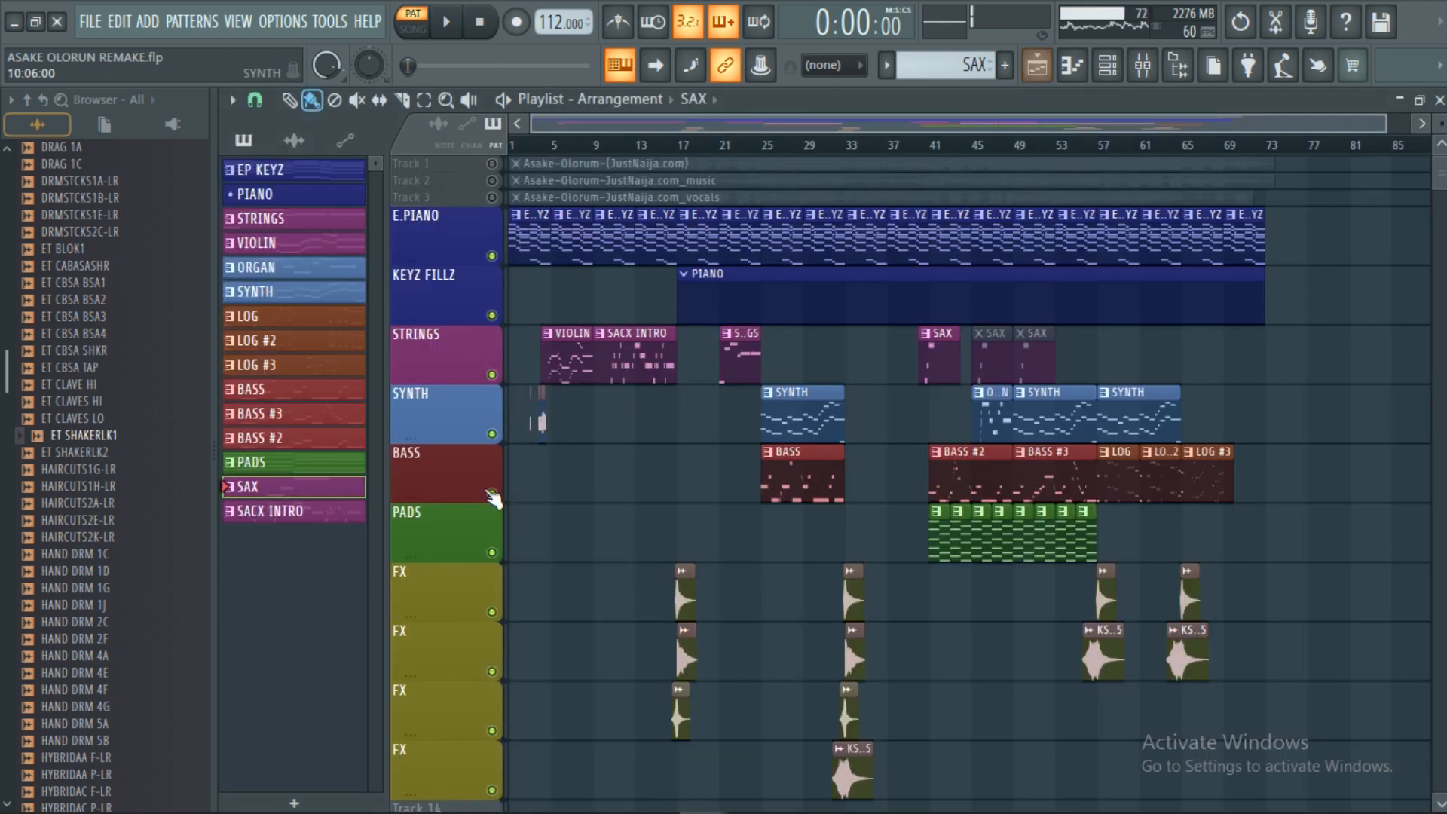
pyautogui.click(447, 28)
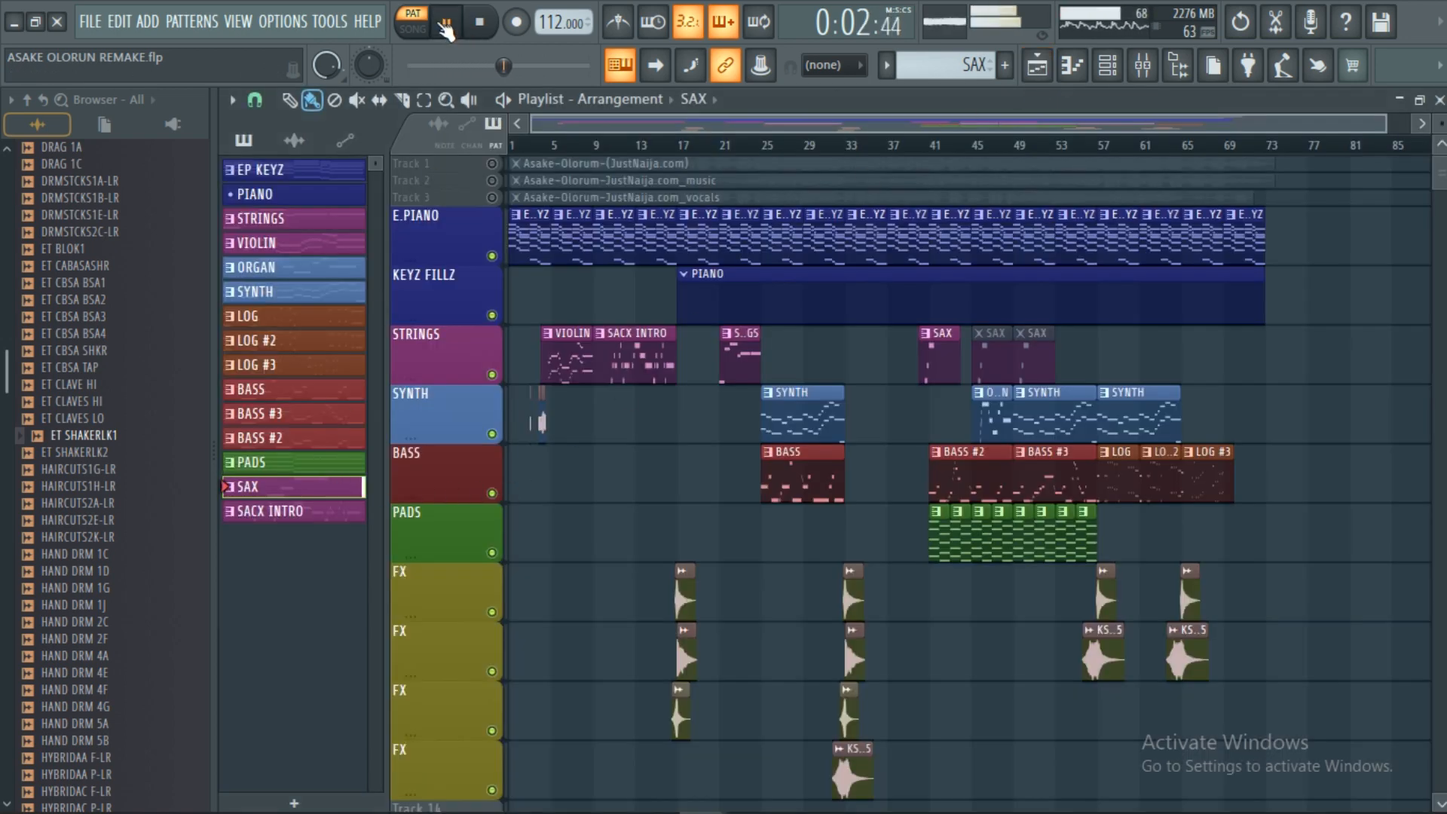
pyautogui.click(481, 28)
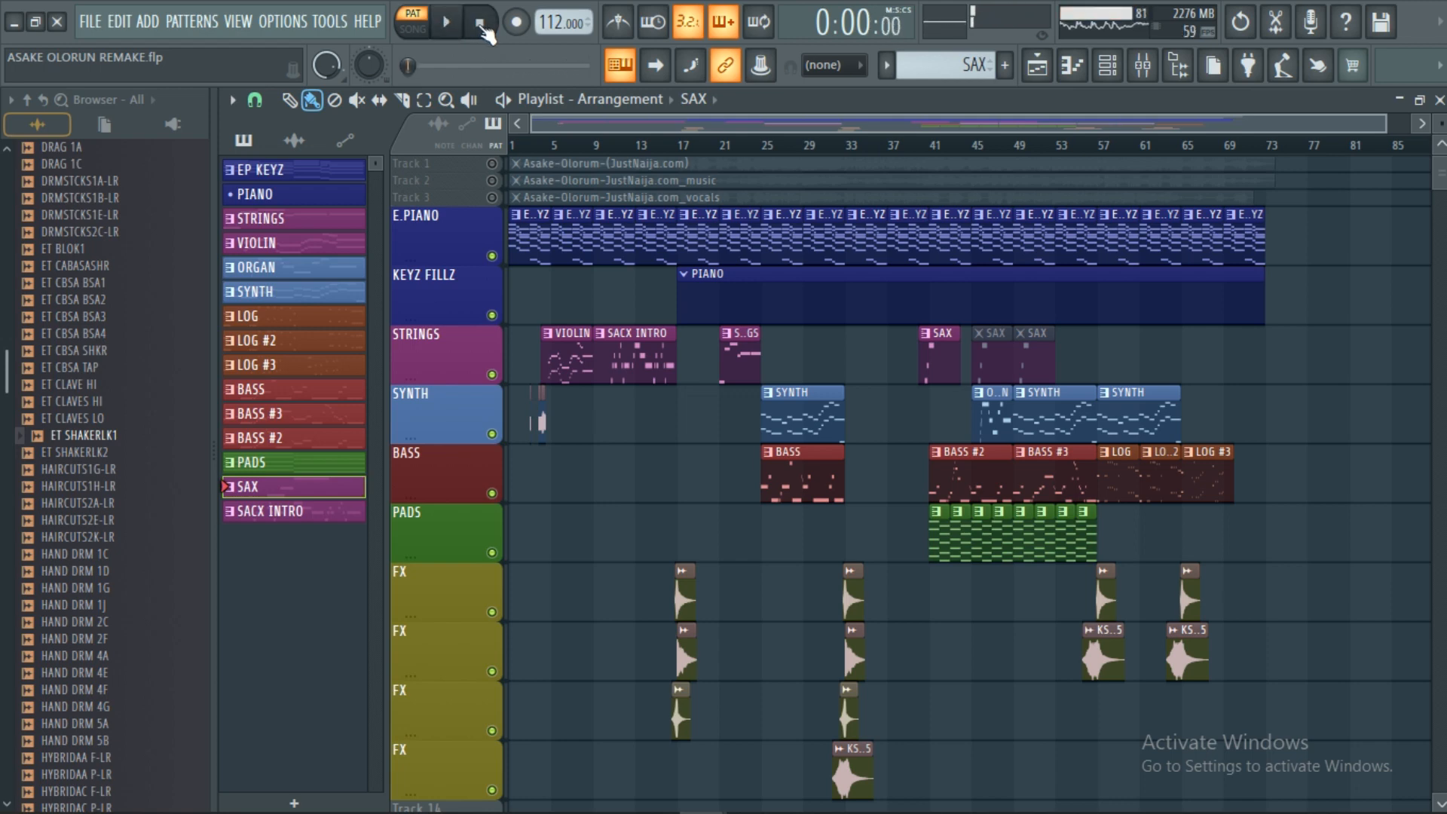
pyautogui.click(329, 519)
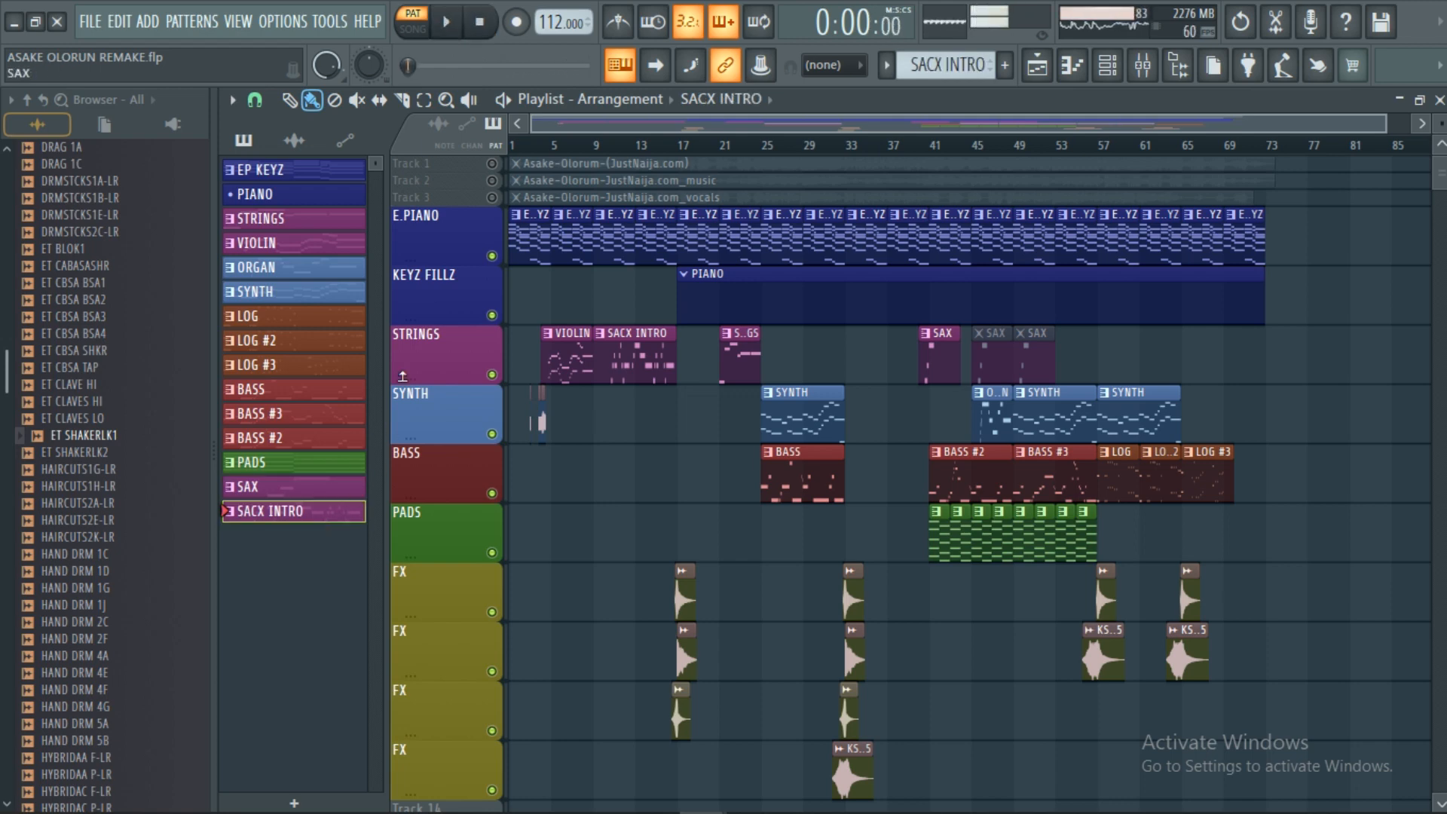
# Audition the SACX INTRO pattern, then stop playback.
pyautogui.click(451, 27)
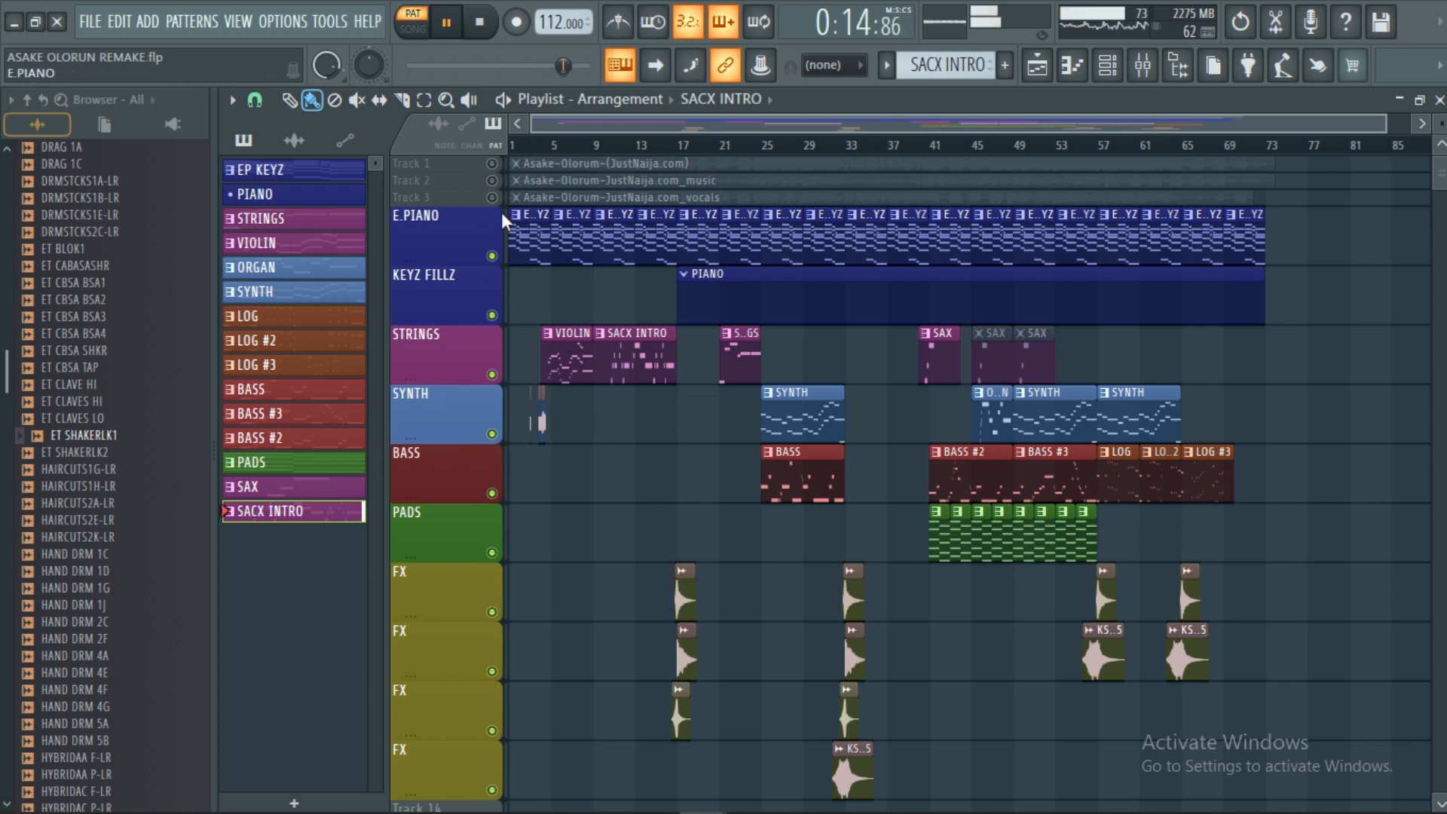
pyautogui.scroll(-1, 504, 222)
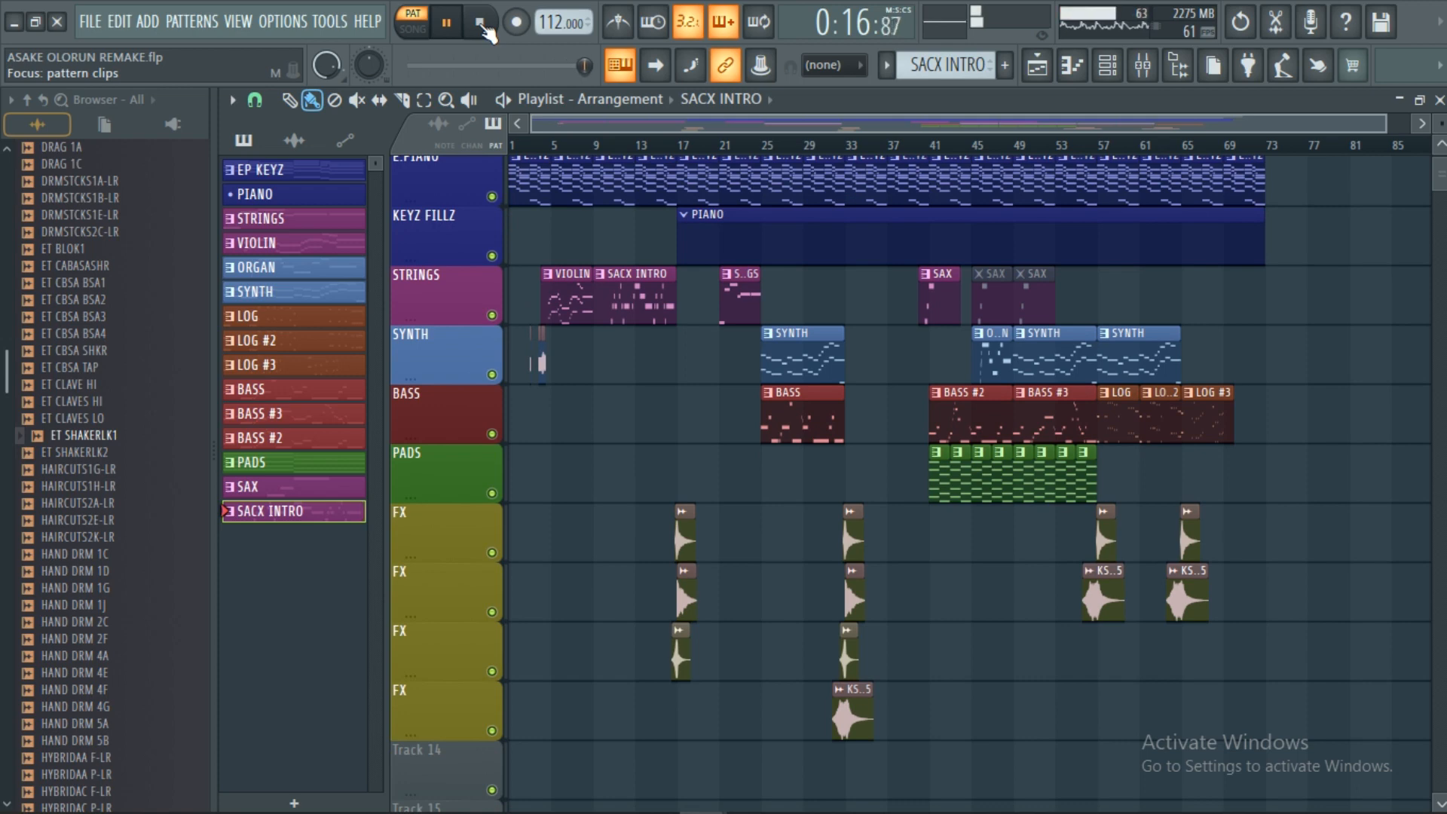
pyautogui.click(481, 24)
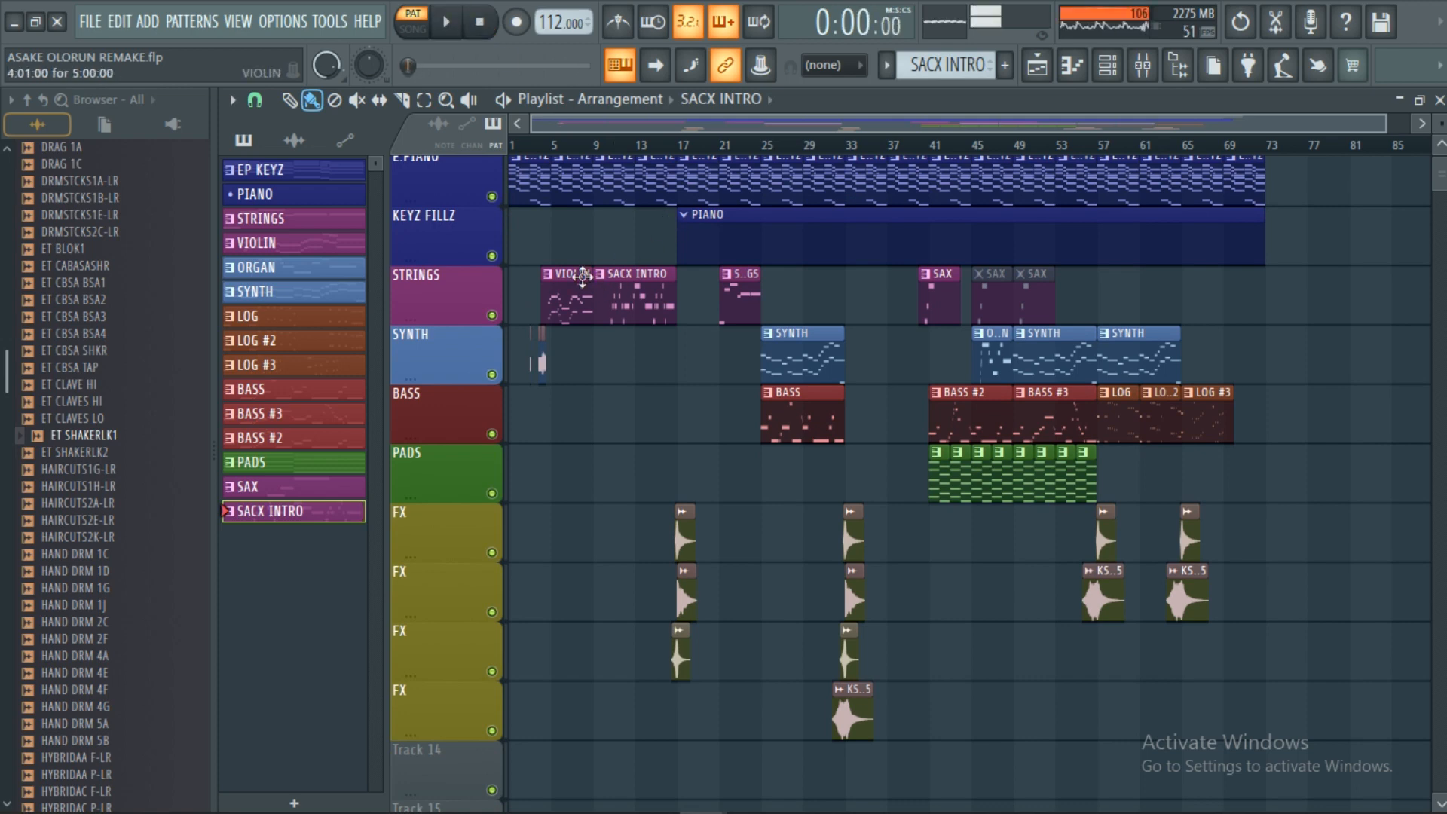
# Switch playback to SONG mode and bring the Playlist view back to bar 1.
pyautogui.click(413, 29)
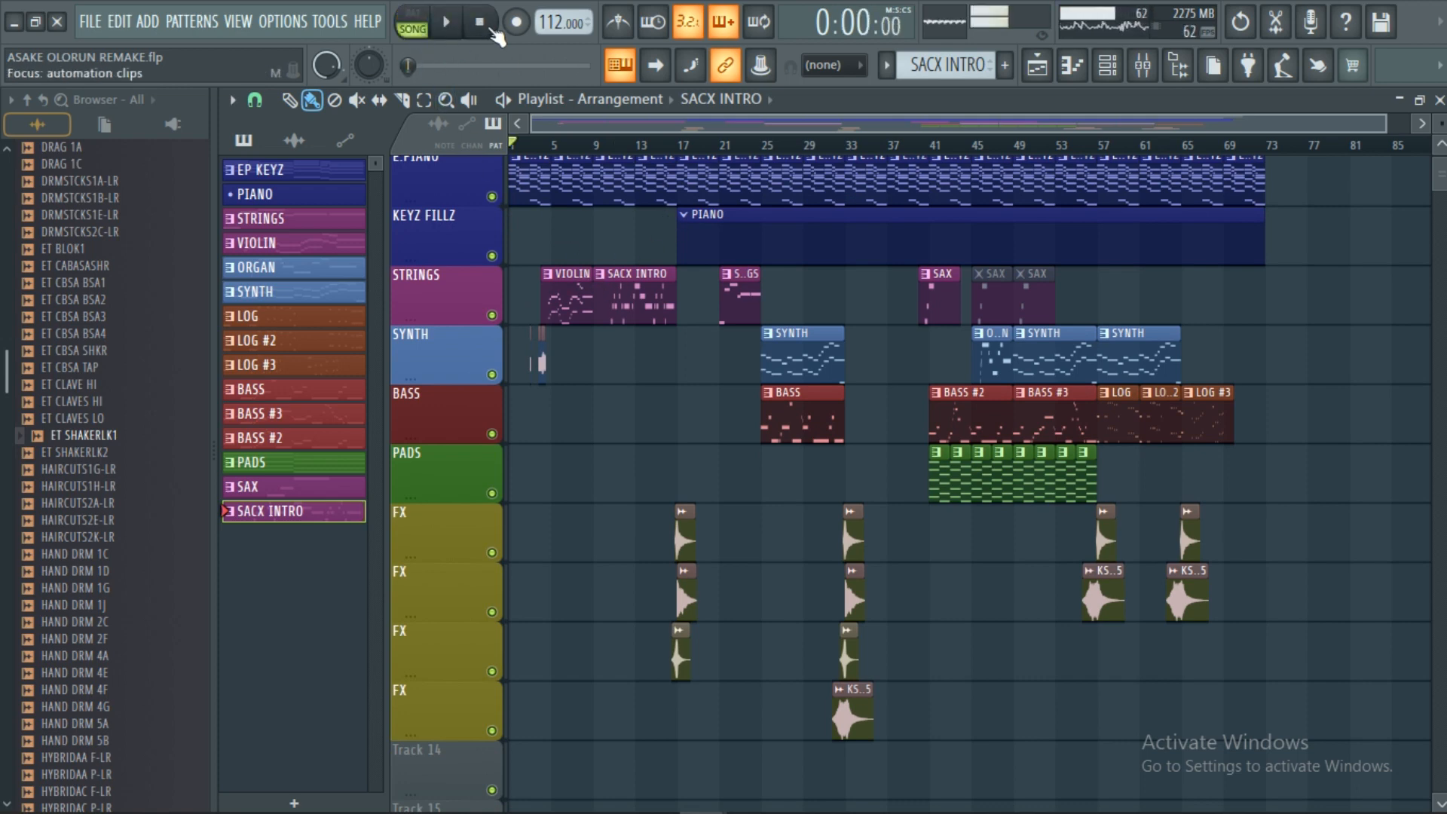
pyautogui.scroll(2, 573, 147)
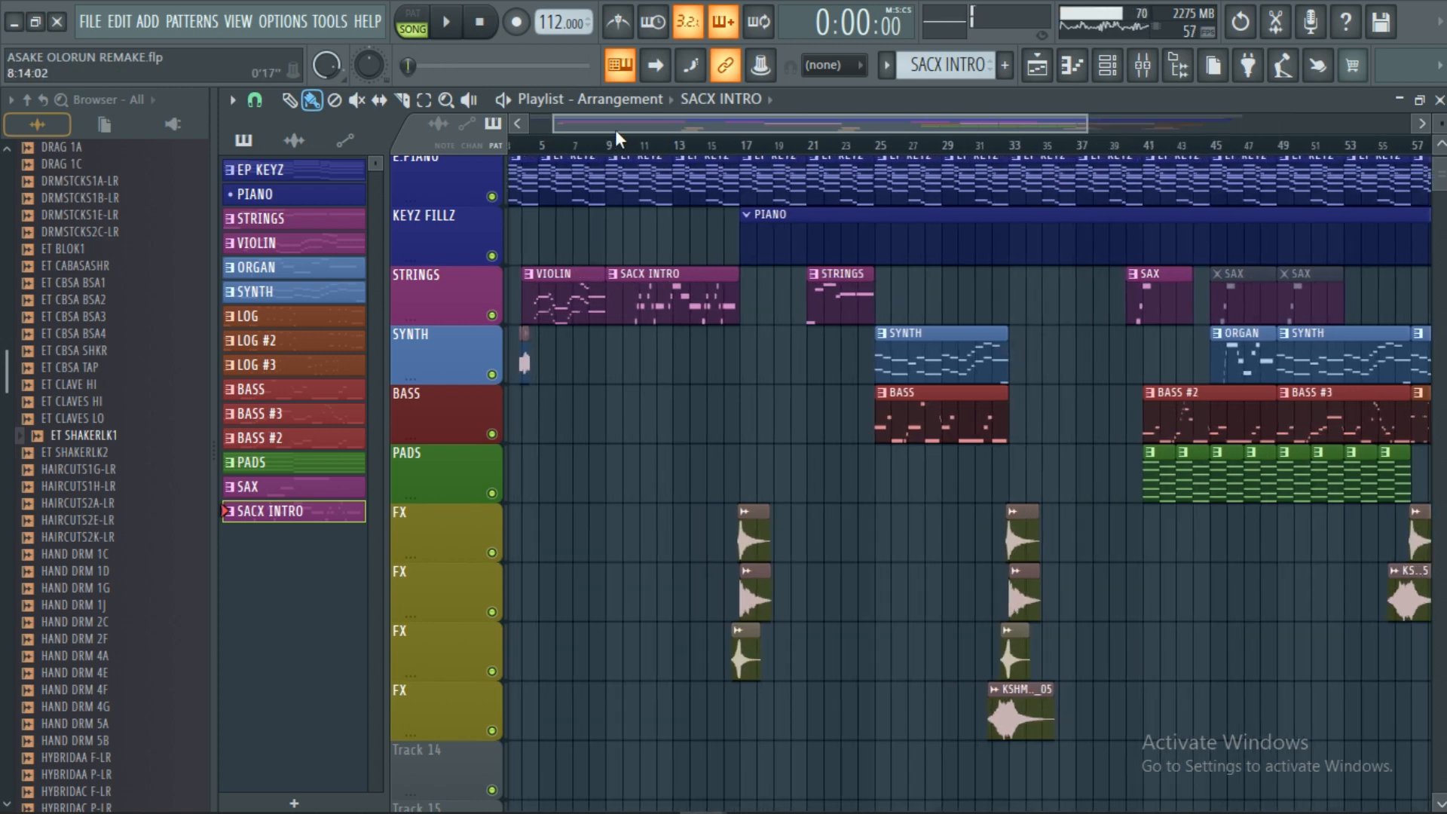
pyautogui.moveTo(537, 124); pyautogui.dragTo(521, 127)
pyautogui.scroll(2, 614, 339)
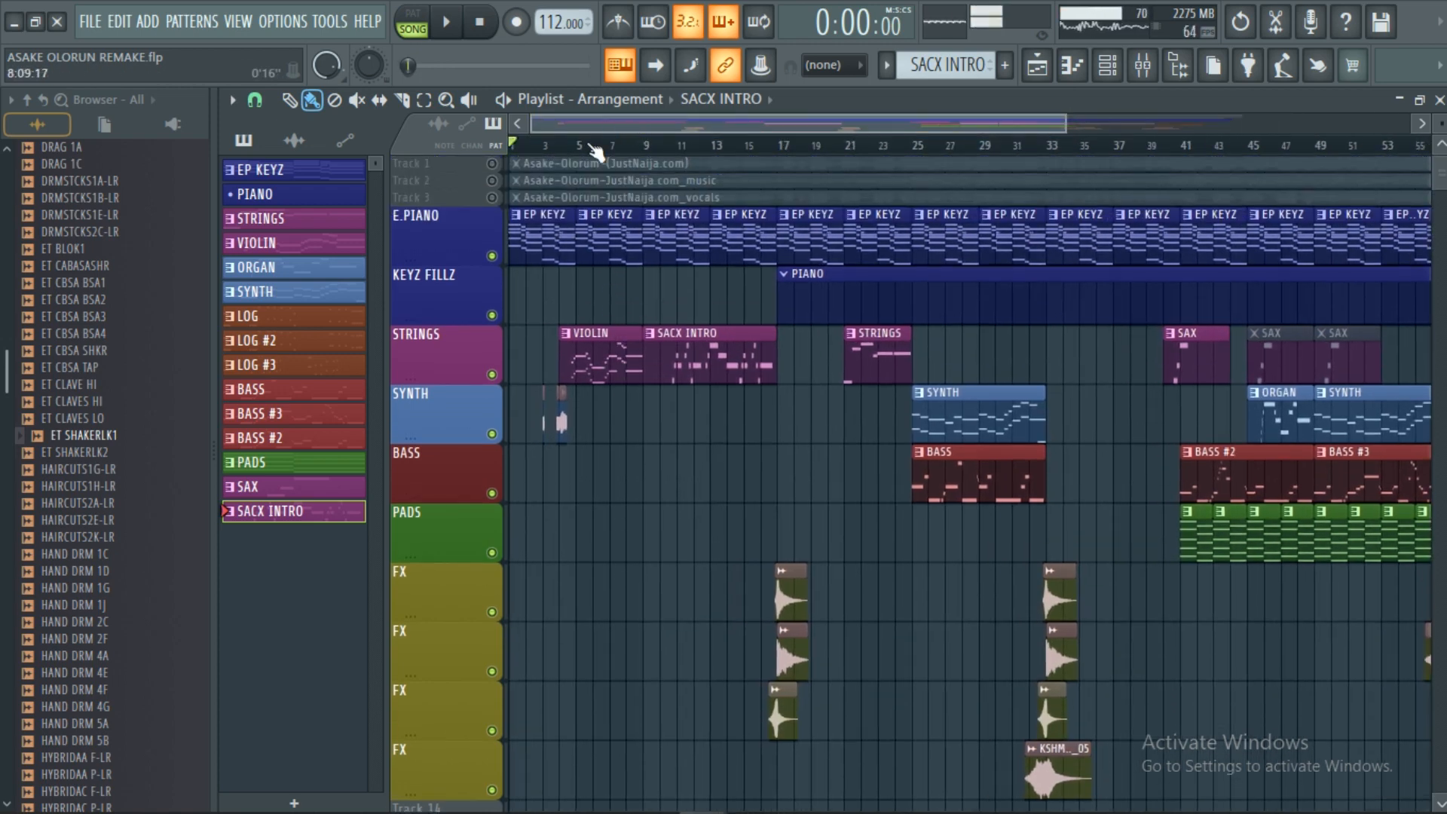
pyautogui.scroll(2, 597, 146)
pyautogui.scroll(3, 603, 151)
pyautogui.scroll(-1, 573, 189)
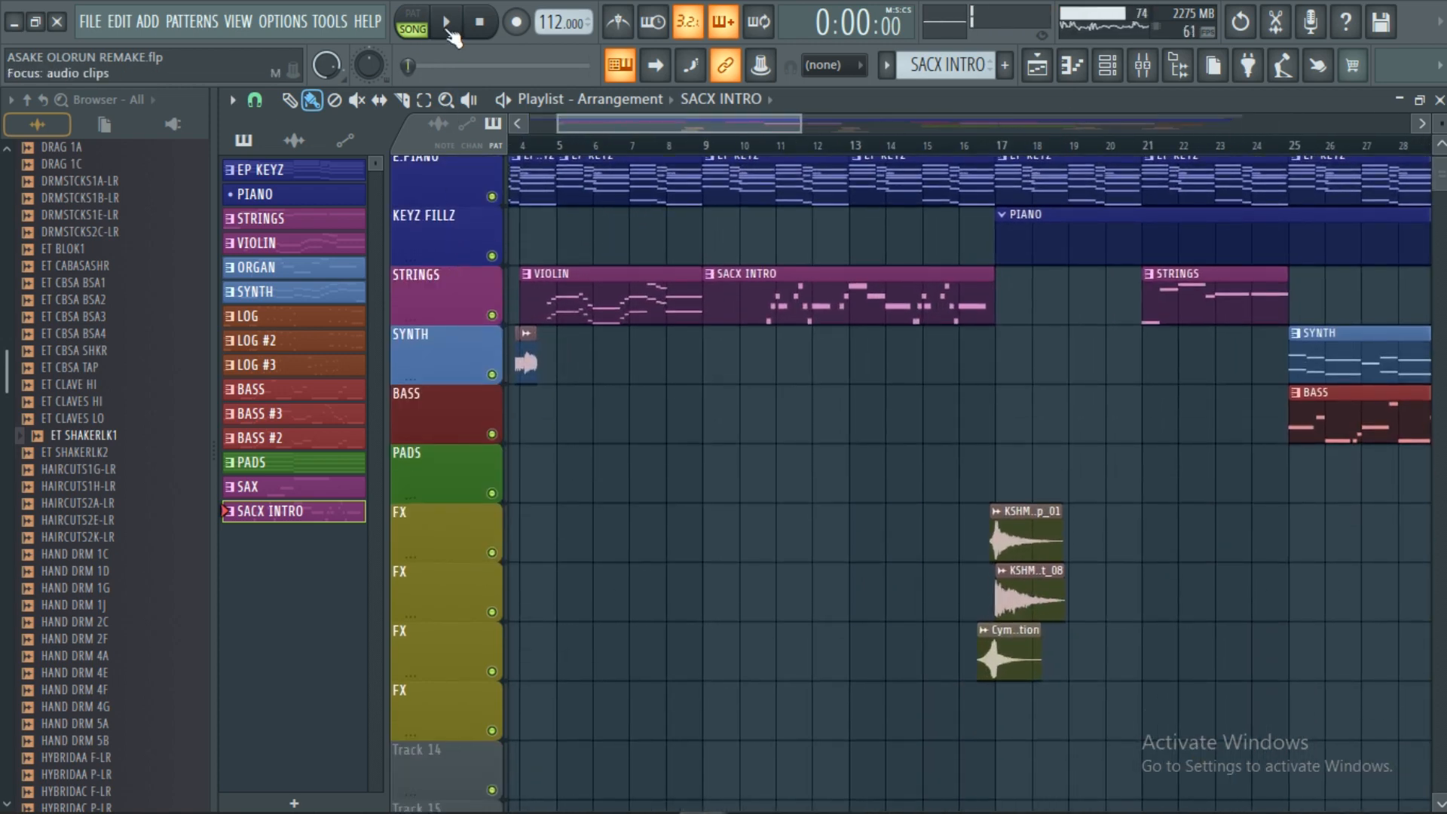
# Start whole-song playback from the beginning, scrolling the Playlist to follow the playhead.
pyautogui.press('space')
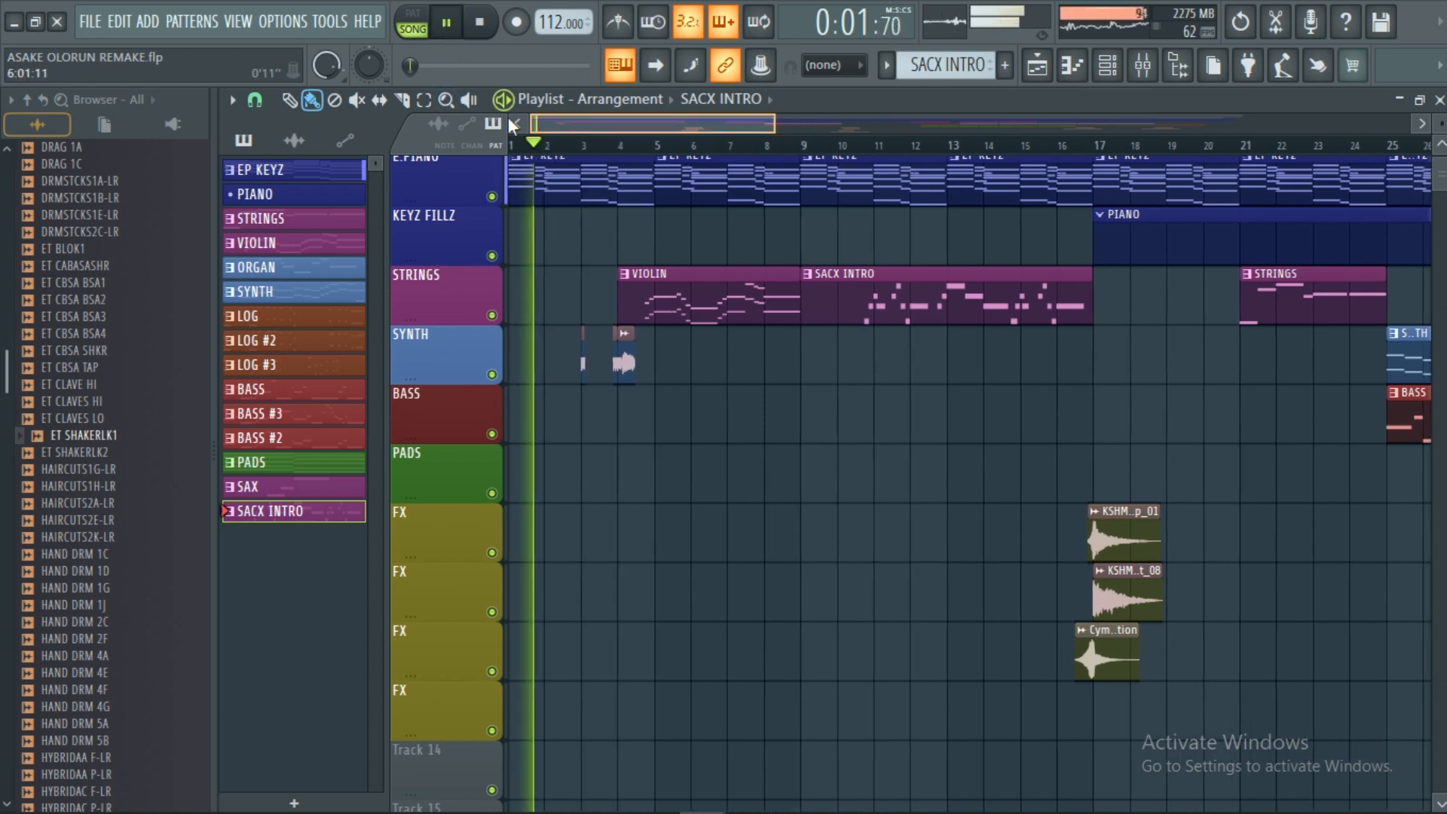
pyautogui.scroll(2, 550, 146)
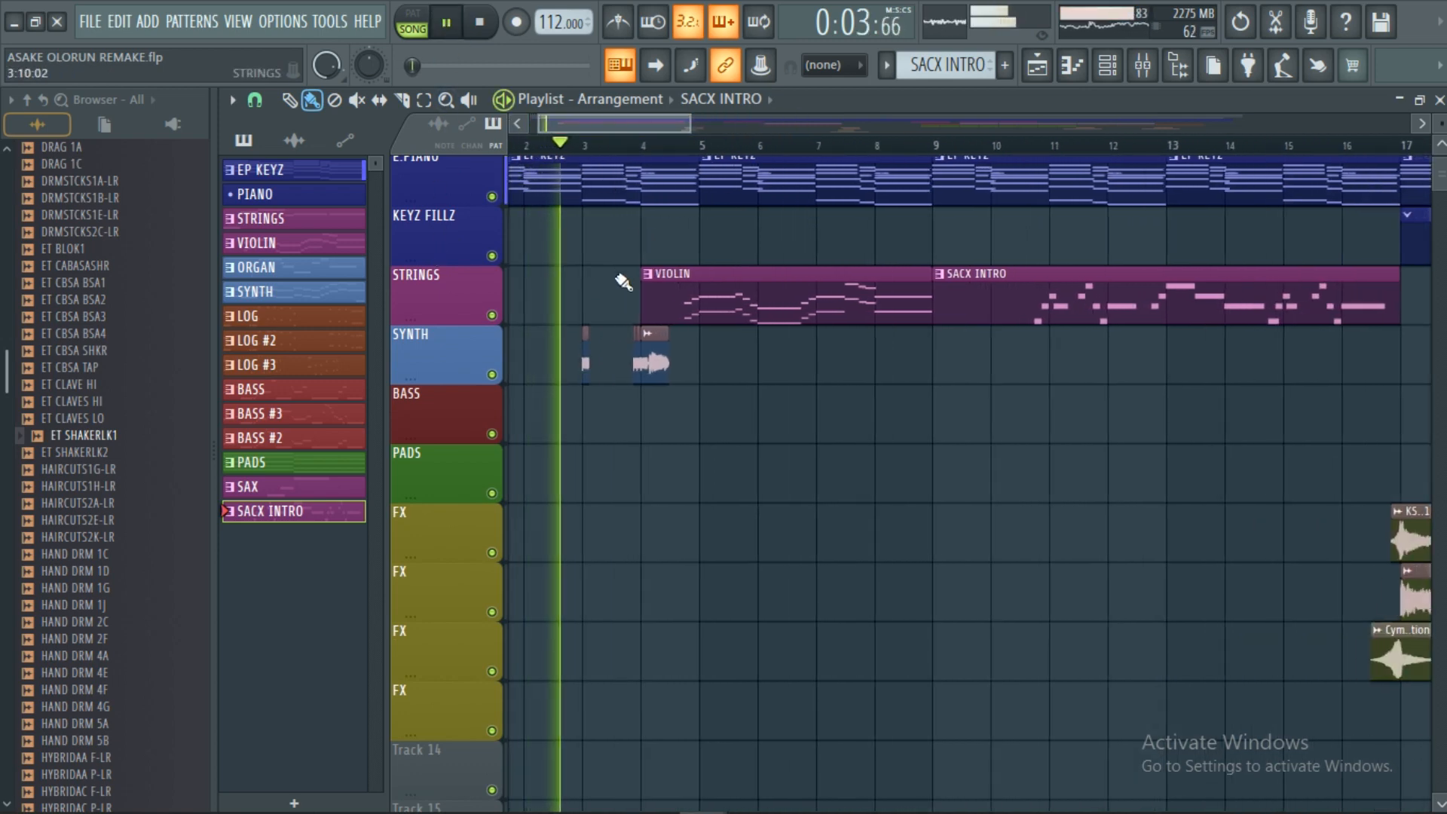
pyautogui.scroll(1, 622, 282)
pyautogui.scroll(-1, 623, 279)
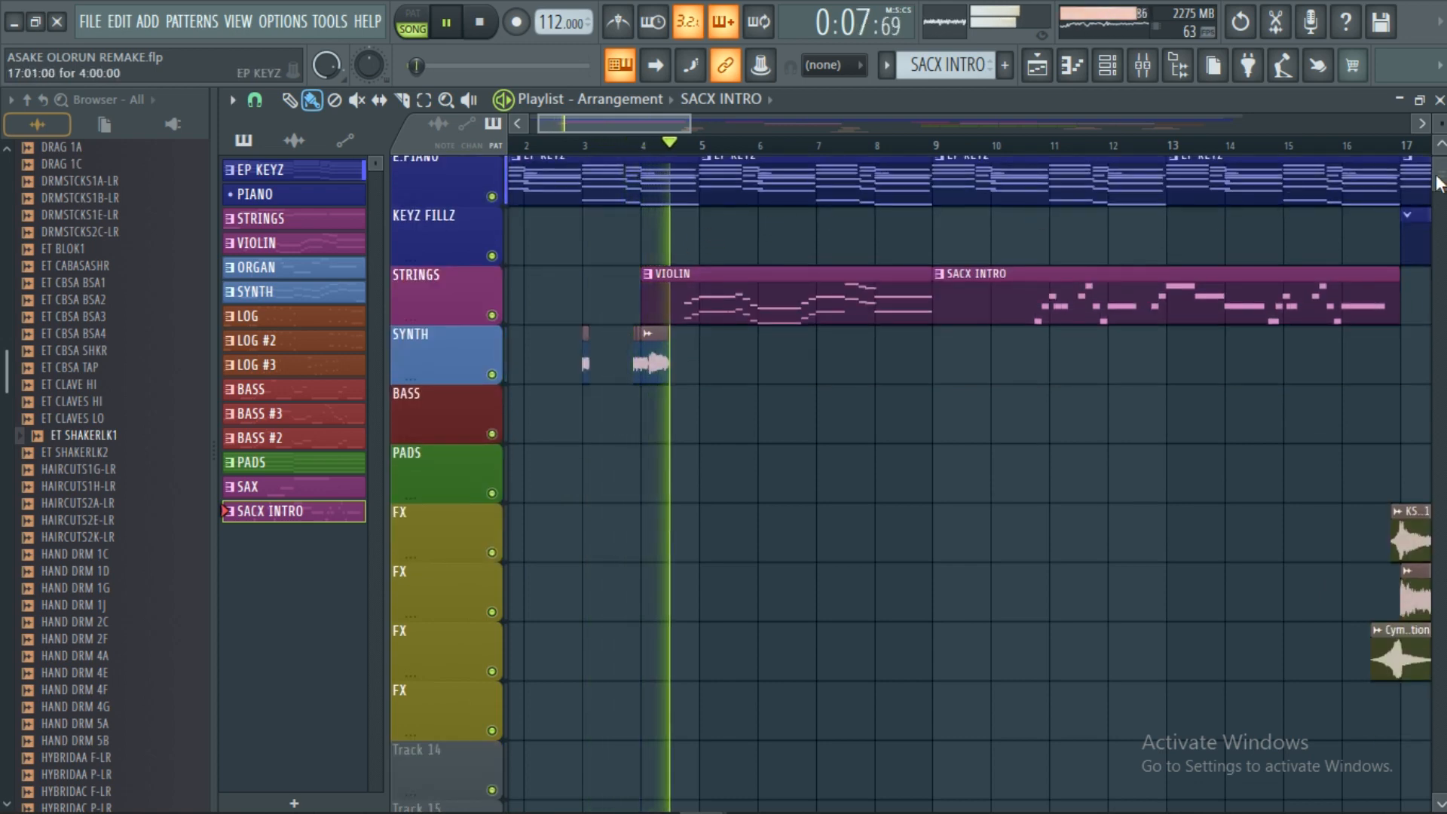
pyautogui.scroll(1, 1437, 180)
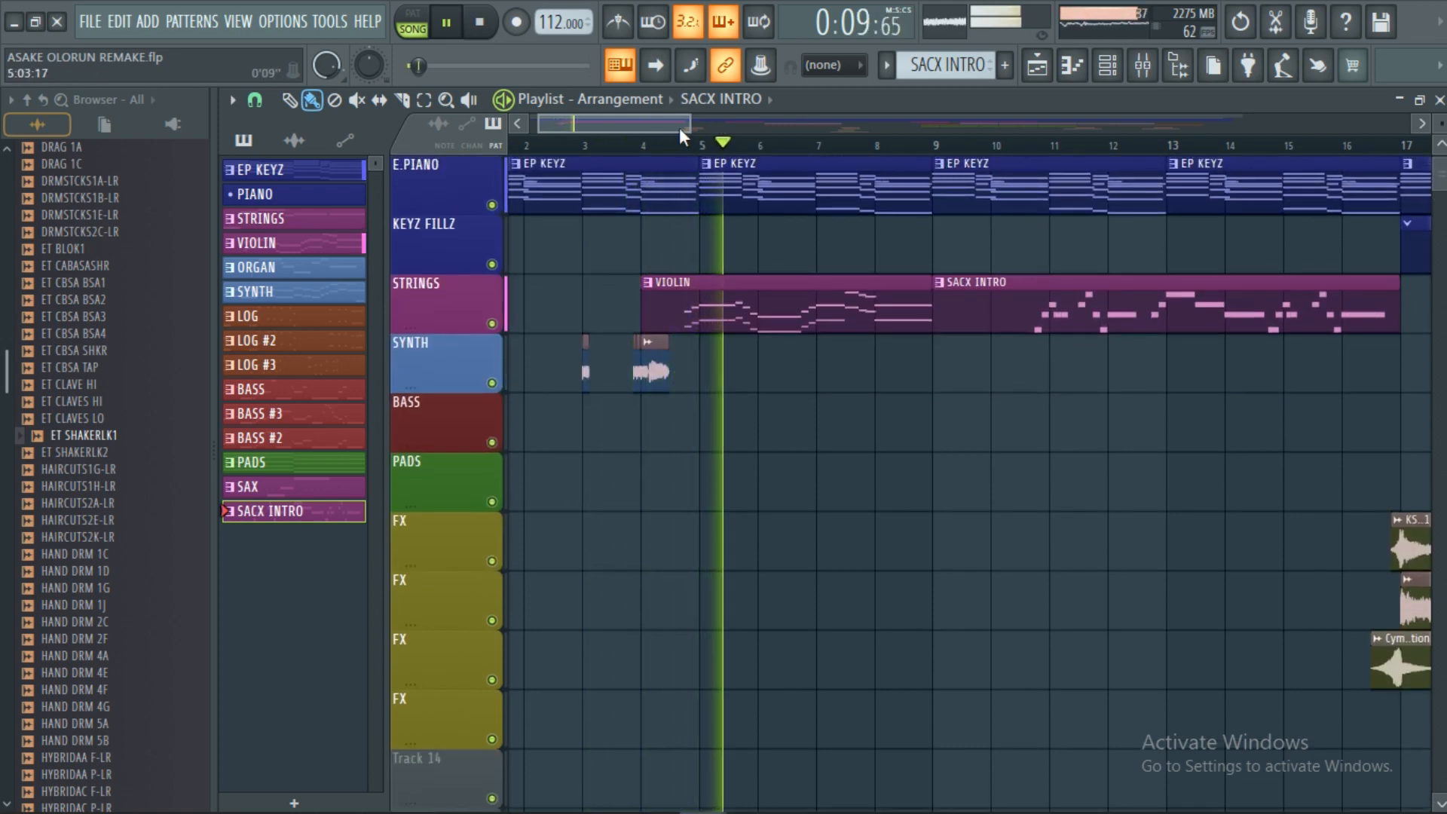
pyautogui.moveTo(692, 123); pyautogui.dragTo(816, 123)
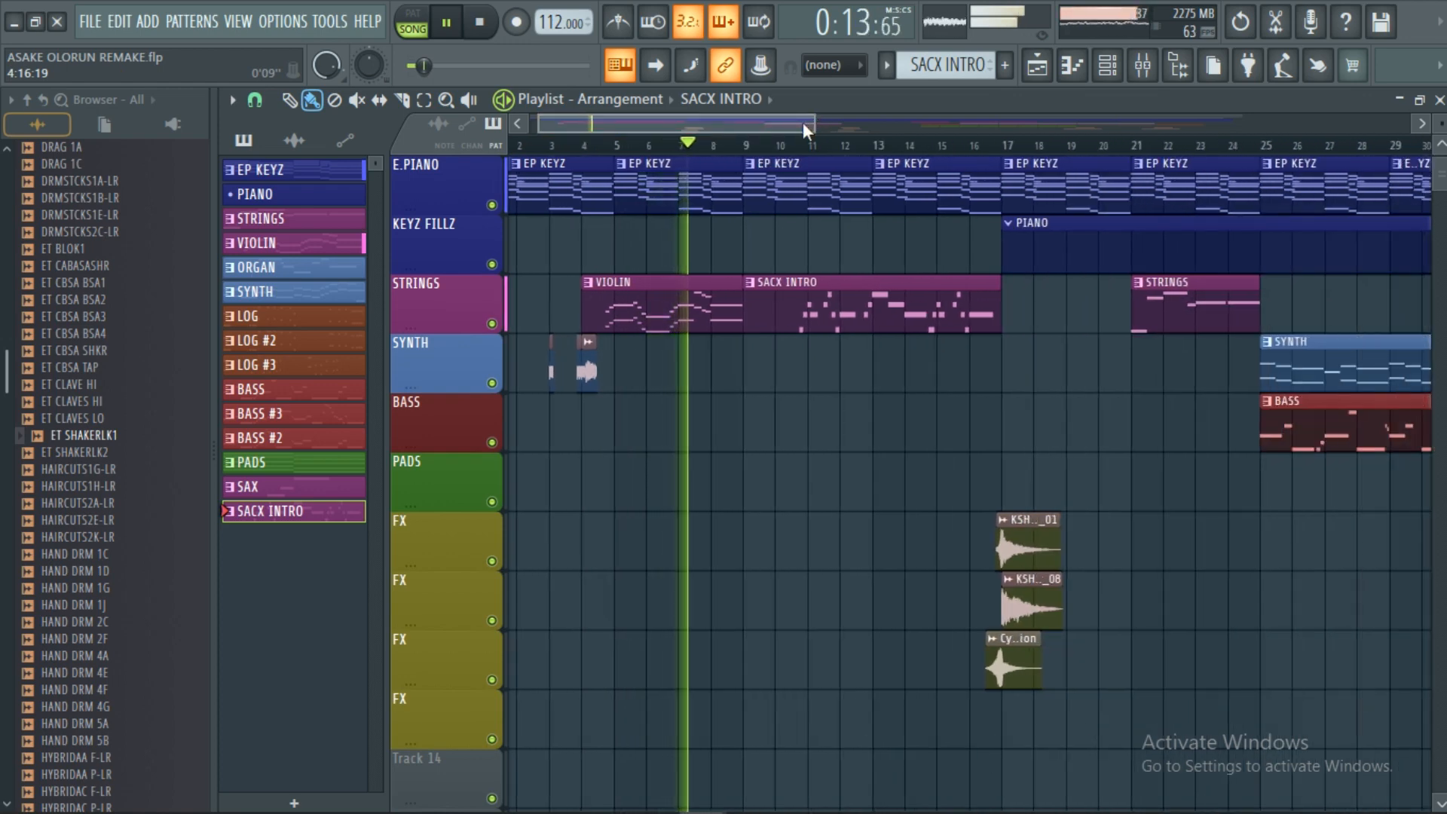
pyautogui.moveTo(813, 124); pyautogui.dragTo(902, 131)
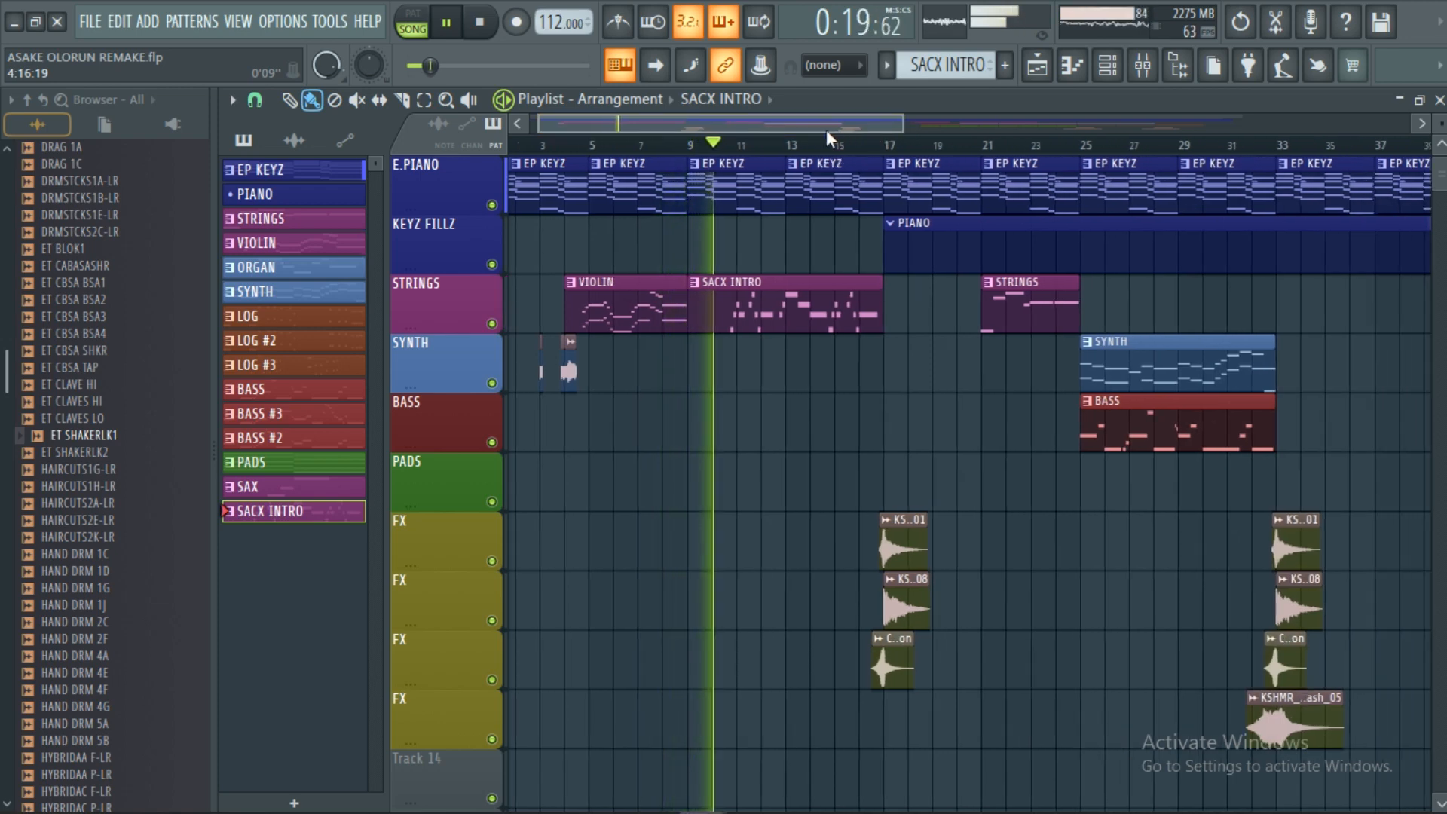
pyautogui.moveTo(829, 138); pyautogui.dragTo(870, 136)
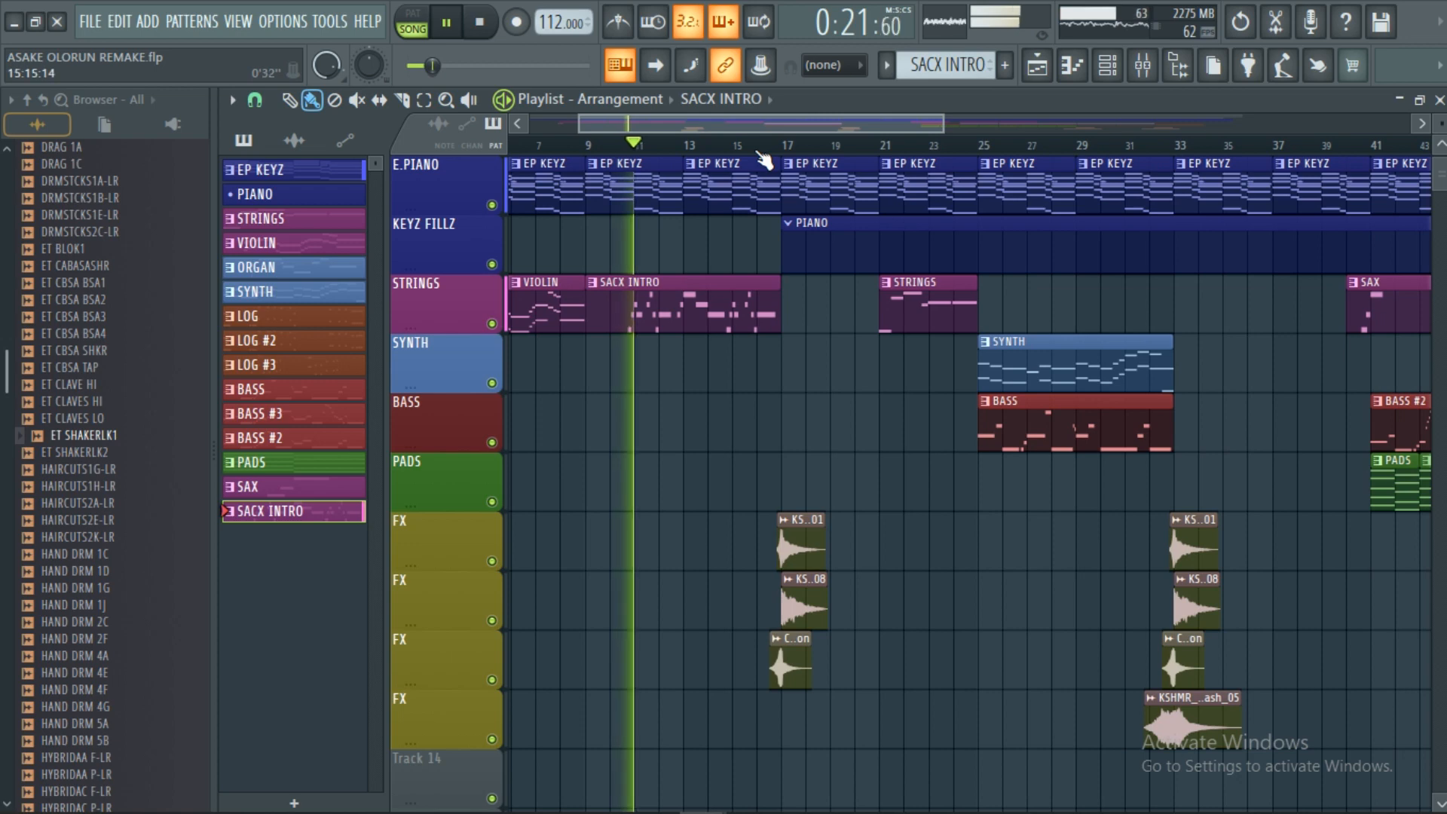
# Follow playback past bar 21 to bar 25, where the SYNTH and BASS clips begin.
pyautogui.scroll(3, 763, 159)
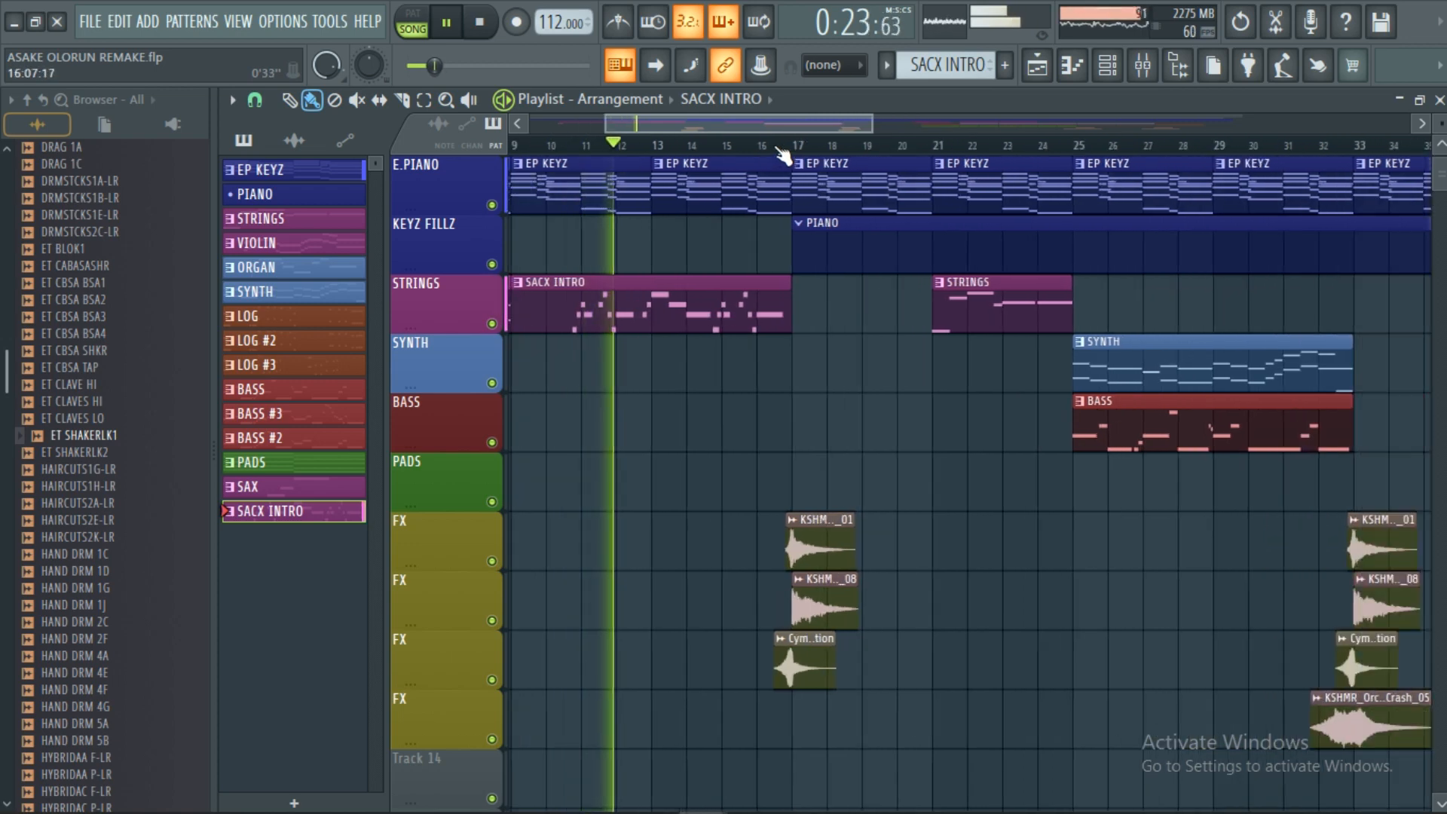
pyautogui.scroll(-5, 782, 153)
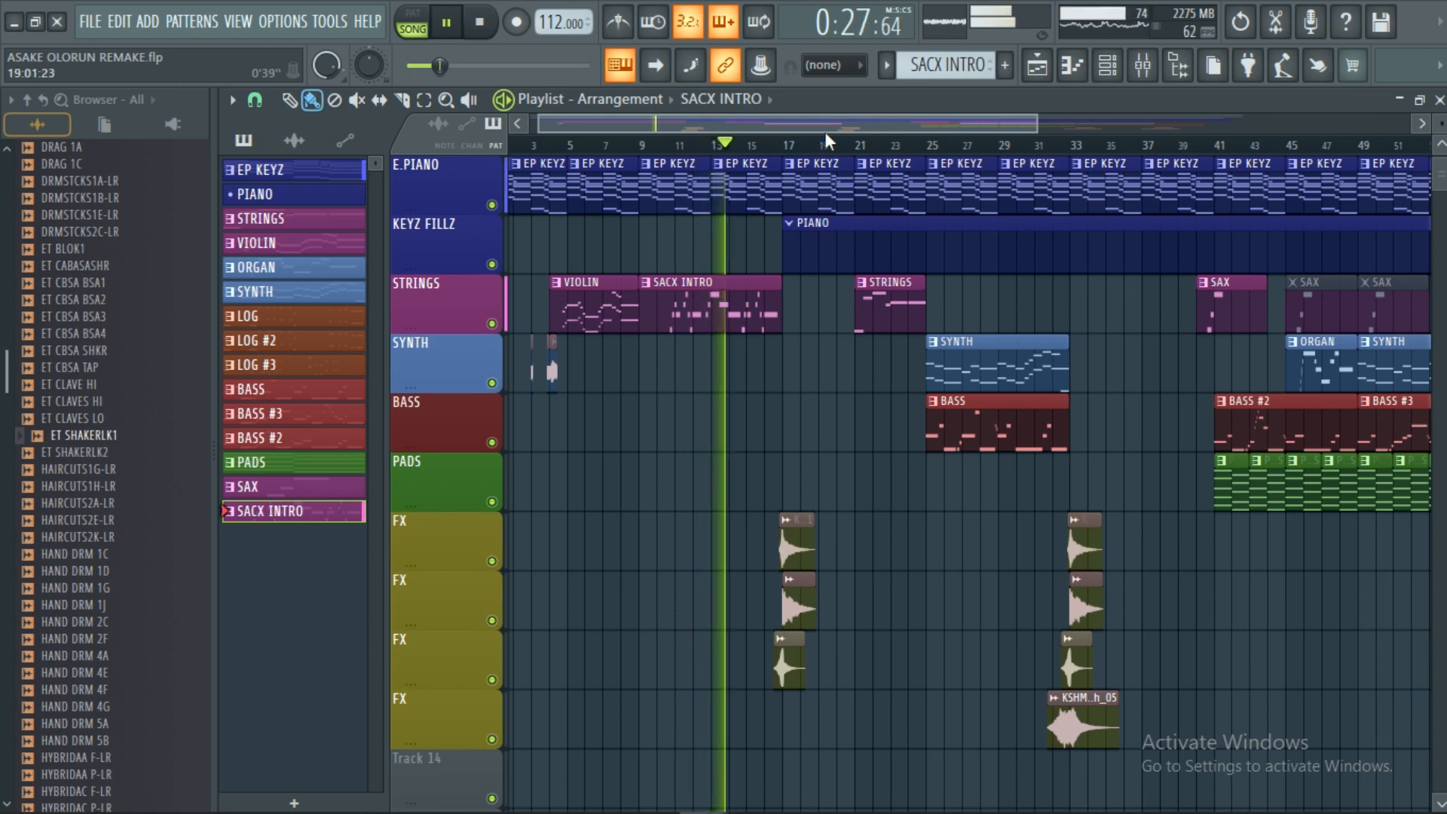
pyautogui.moveTo(836, 131); pyautogui.dragTo(903, 134)
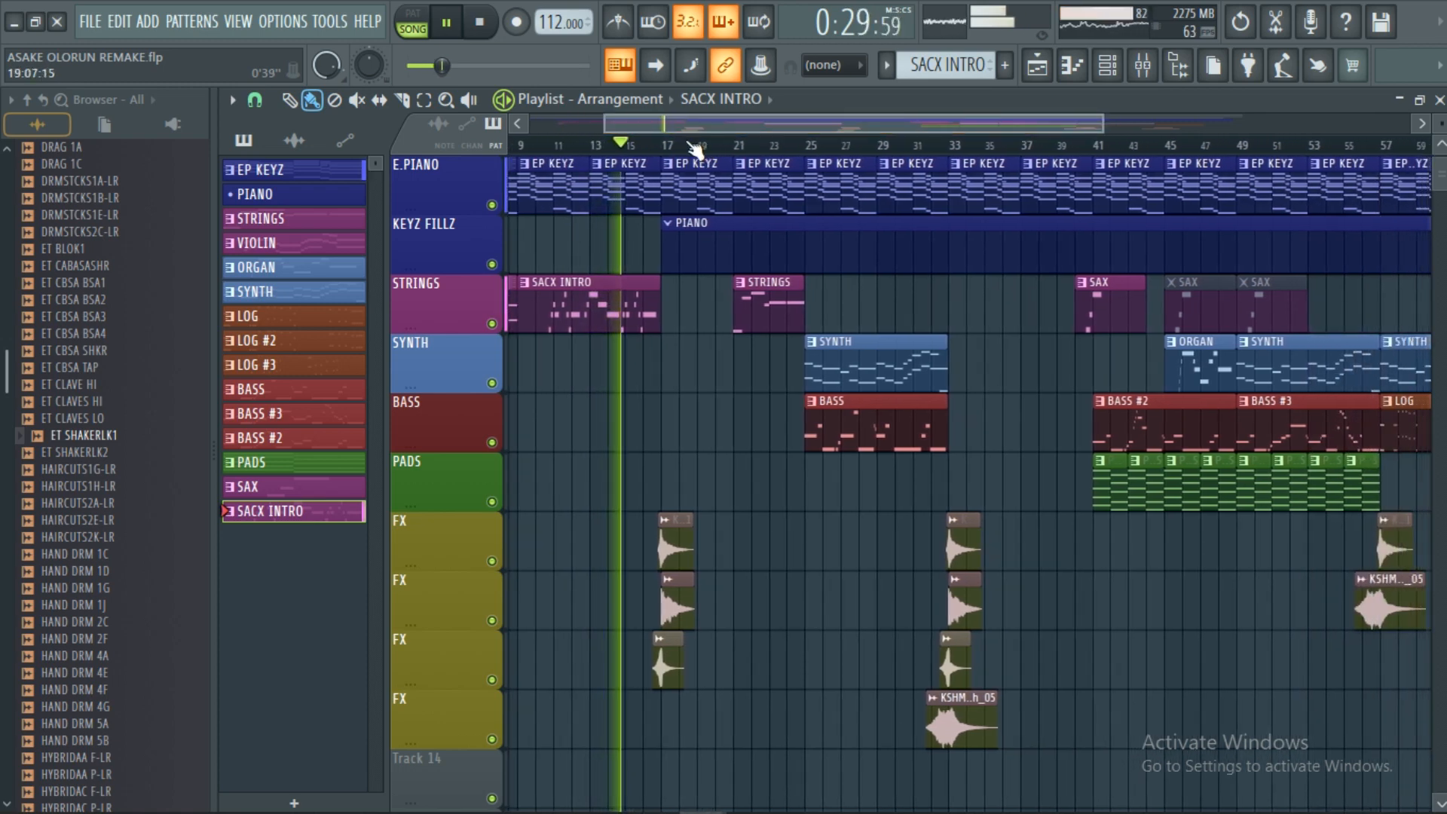
pyautogui.scroll(2, 694, 151)
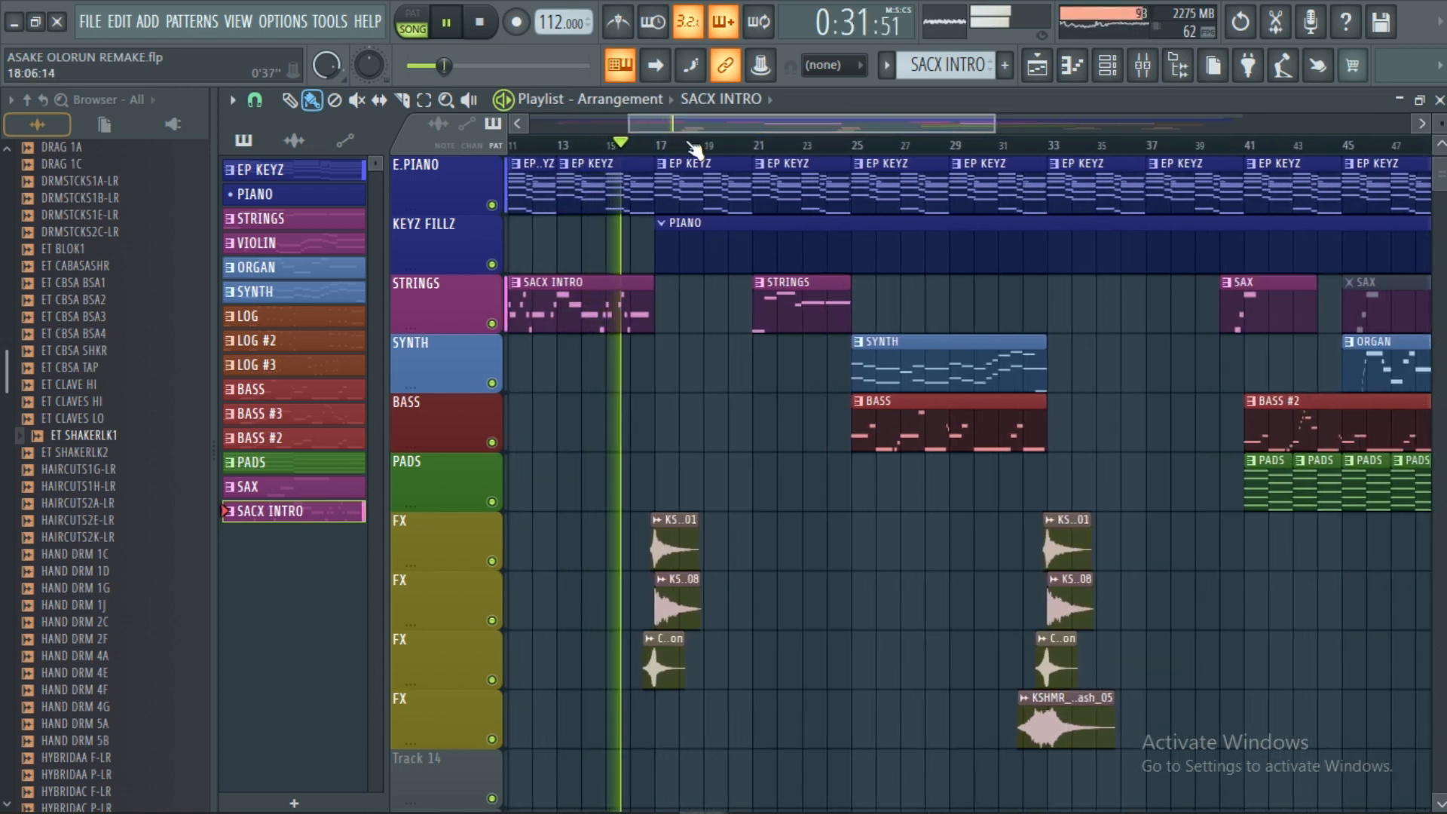
pyautogui.scroll(2, 680, 150)
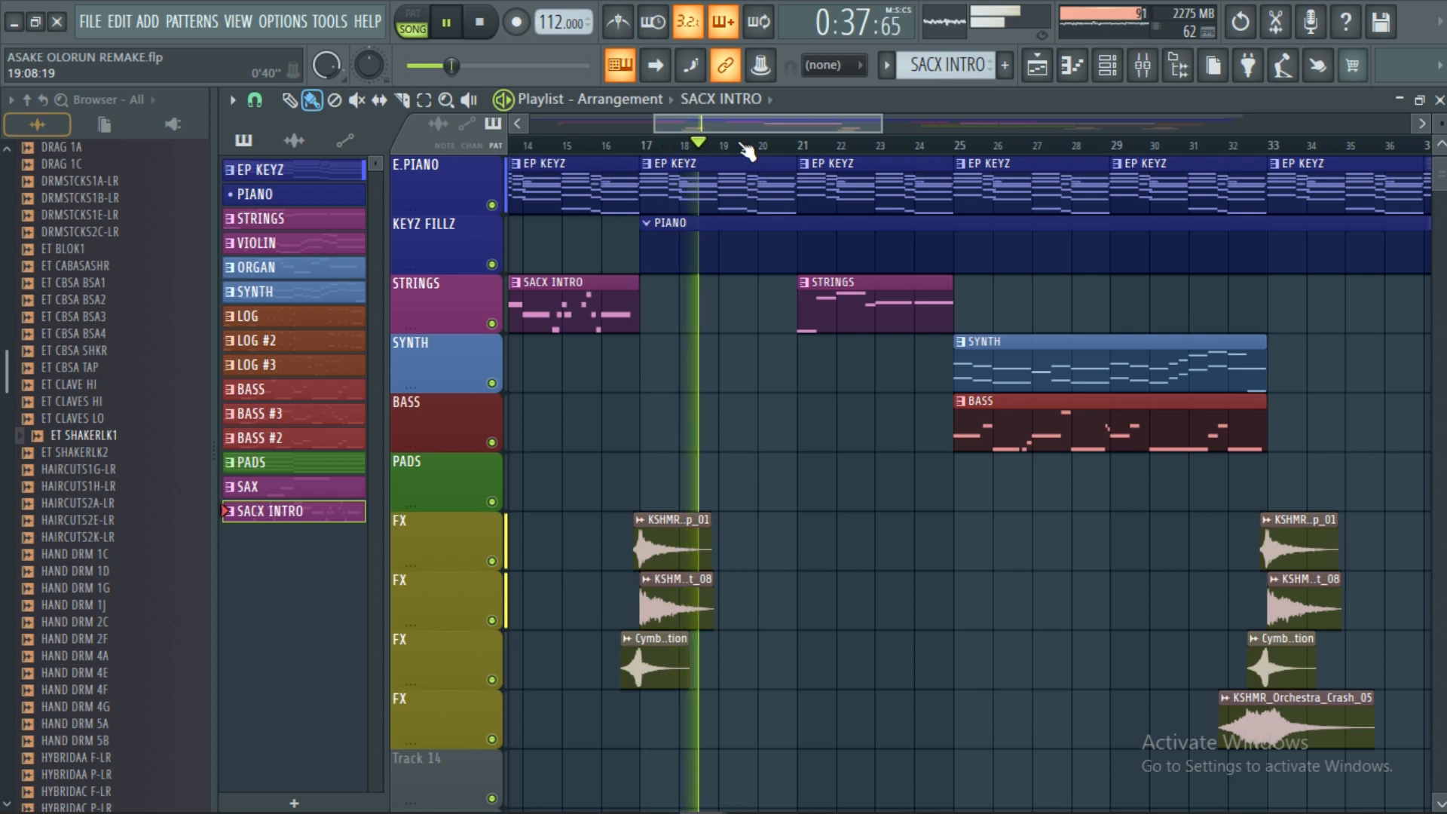
pyautogui.scroll(-2, 747, 151)
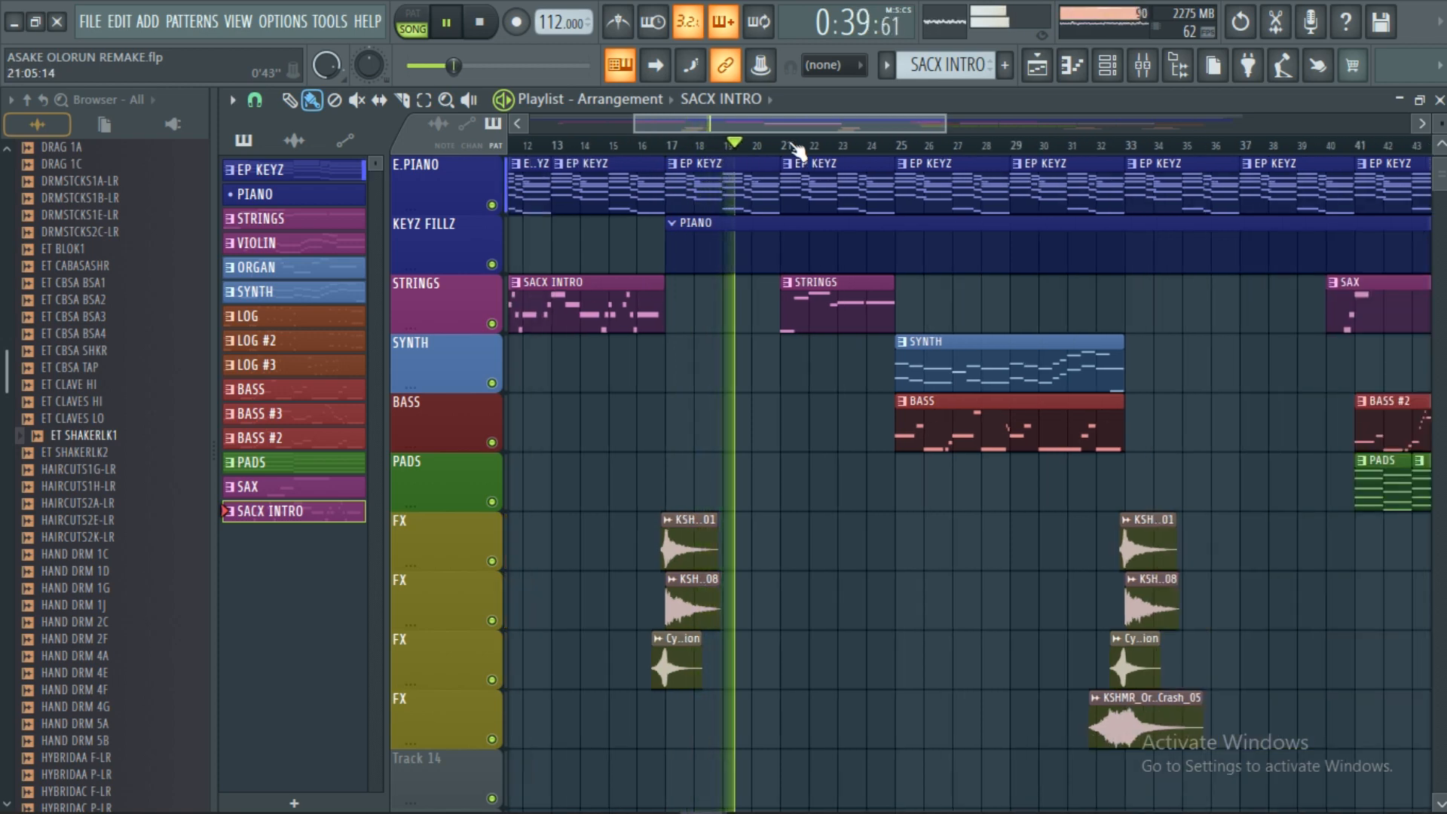
pyautogui.scroll(-1, 800, 148)
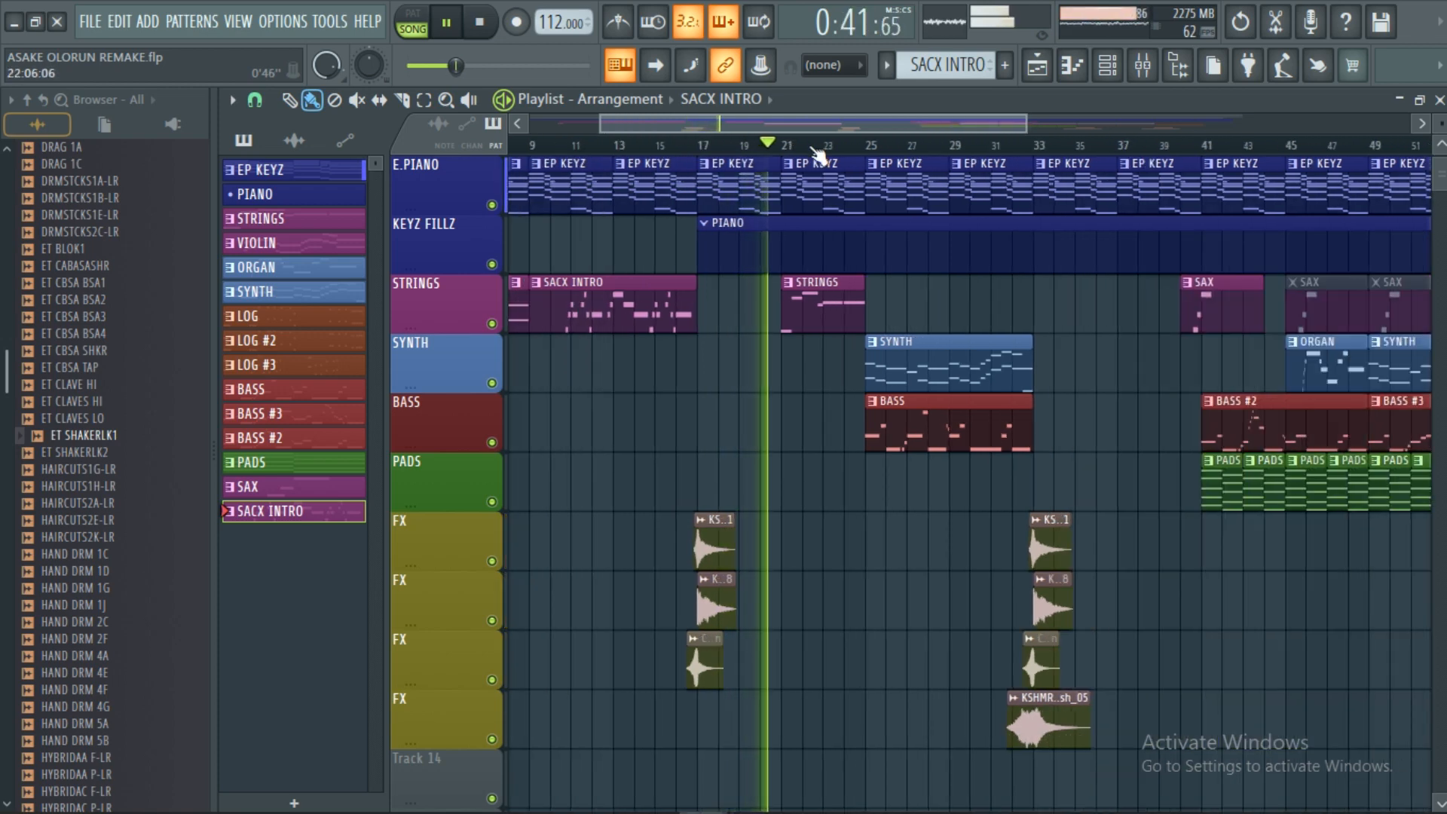
pyautogui.scroll(1, 814, 151)
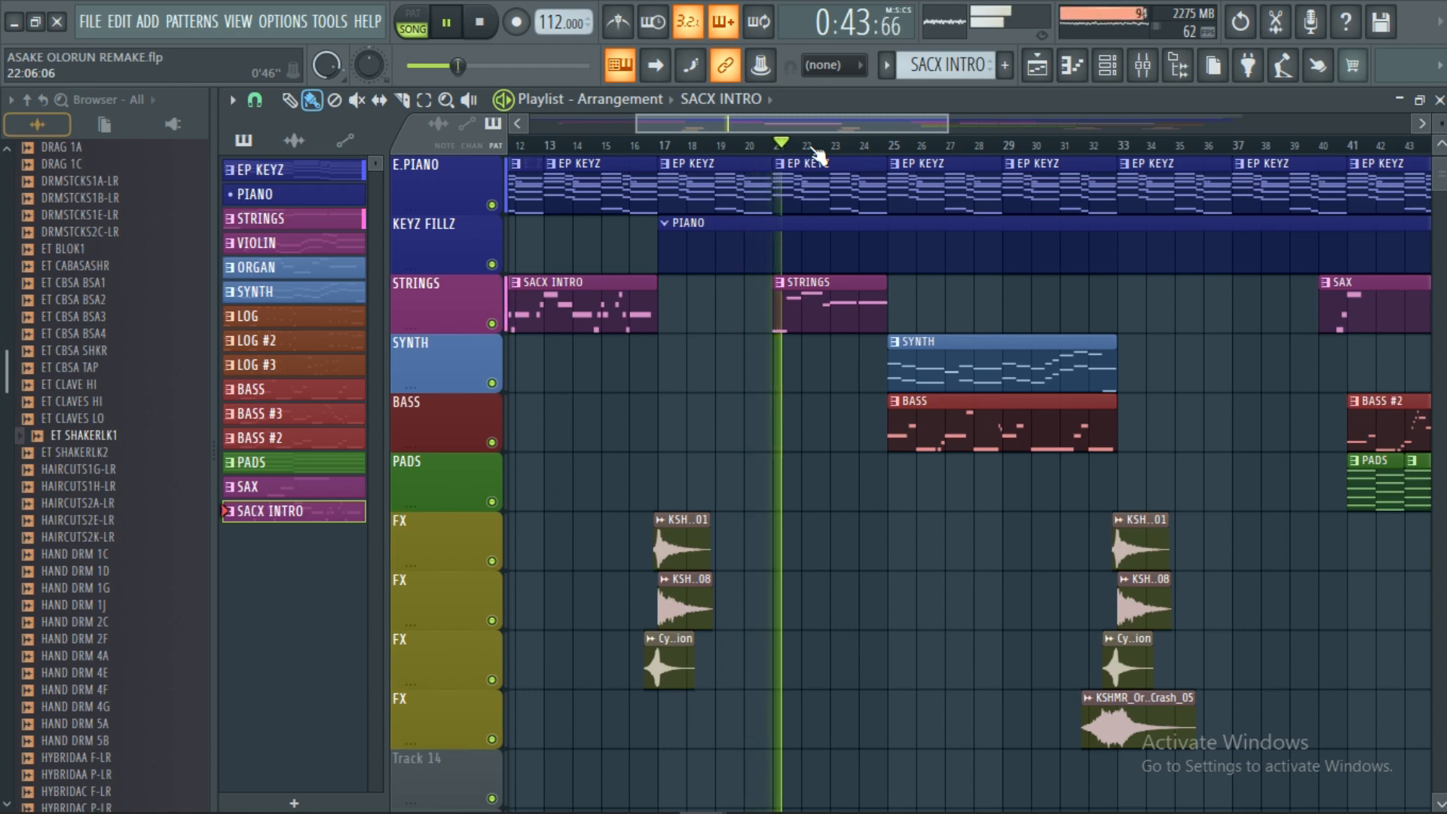
pyautogui.scroll(-1, 817, 155)
pyautogui.scroll(-2, 844, 143)
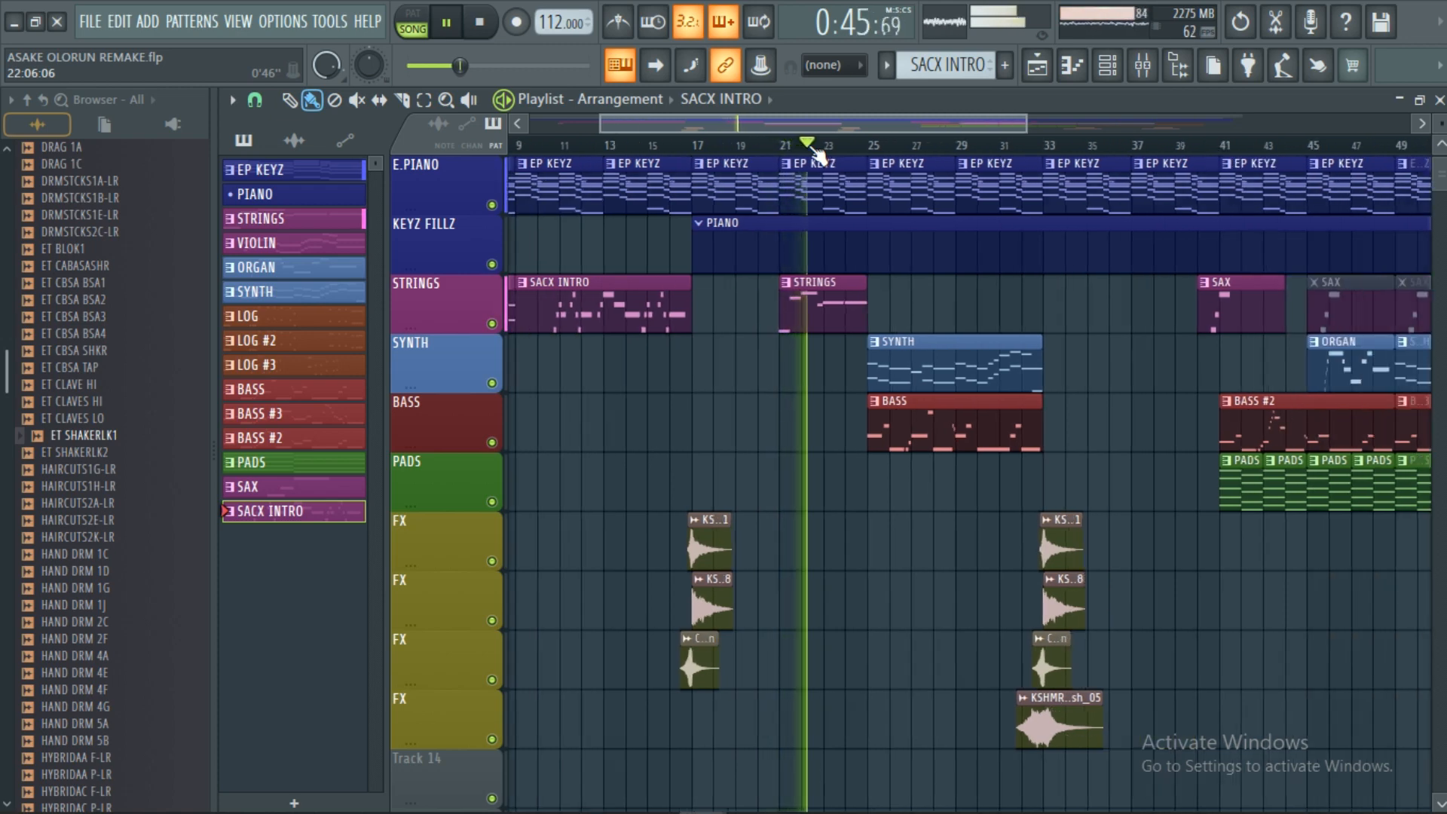
pyautogui.moveTo(856, 131); pyautogui.dragTo(908, 134)
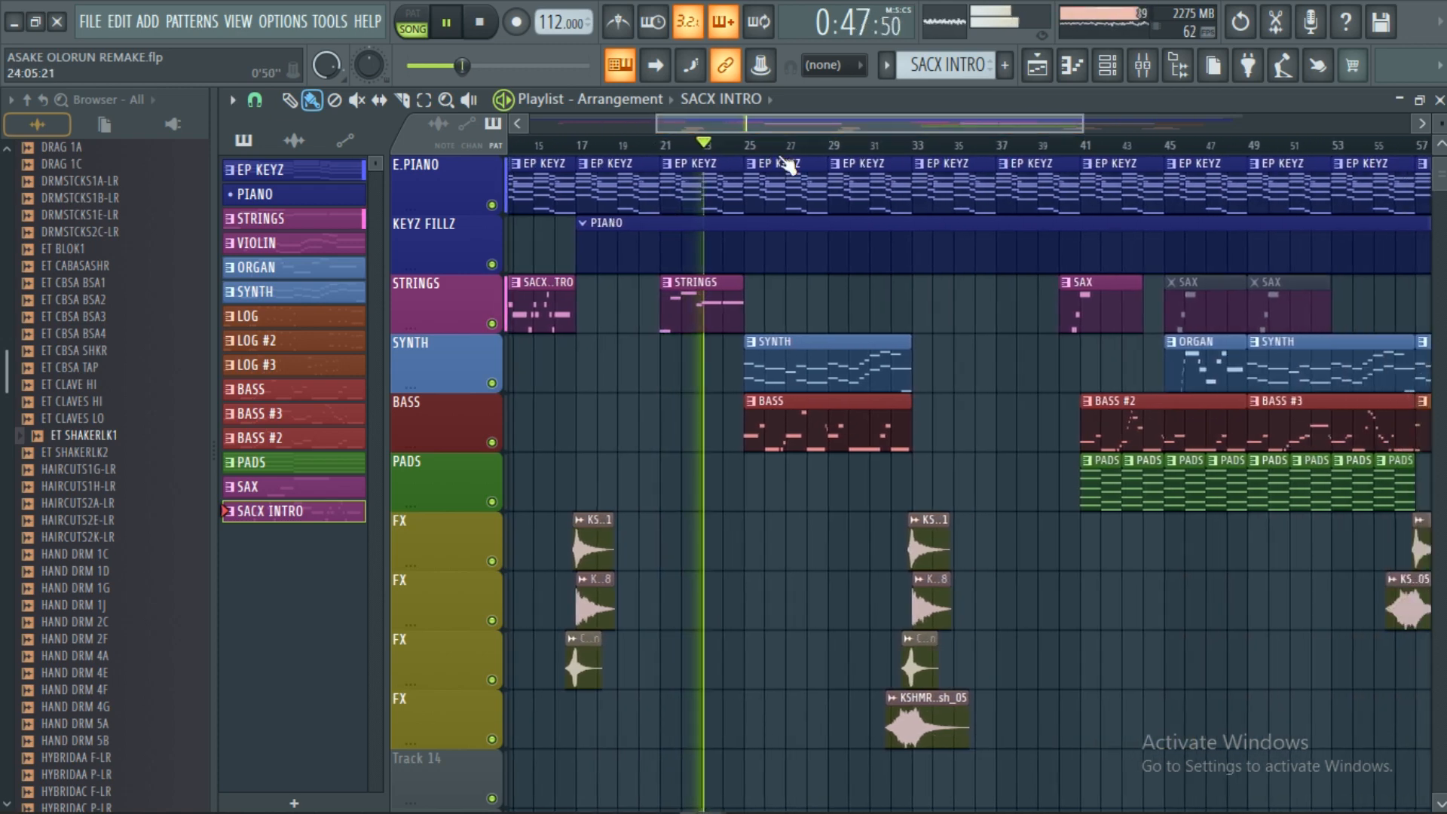
pyautogui.scroll(3, 833, 151)
pyautogui.scroll(5, 762, 144)
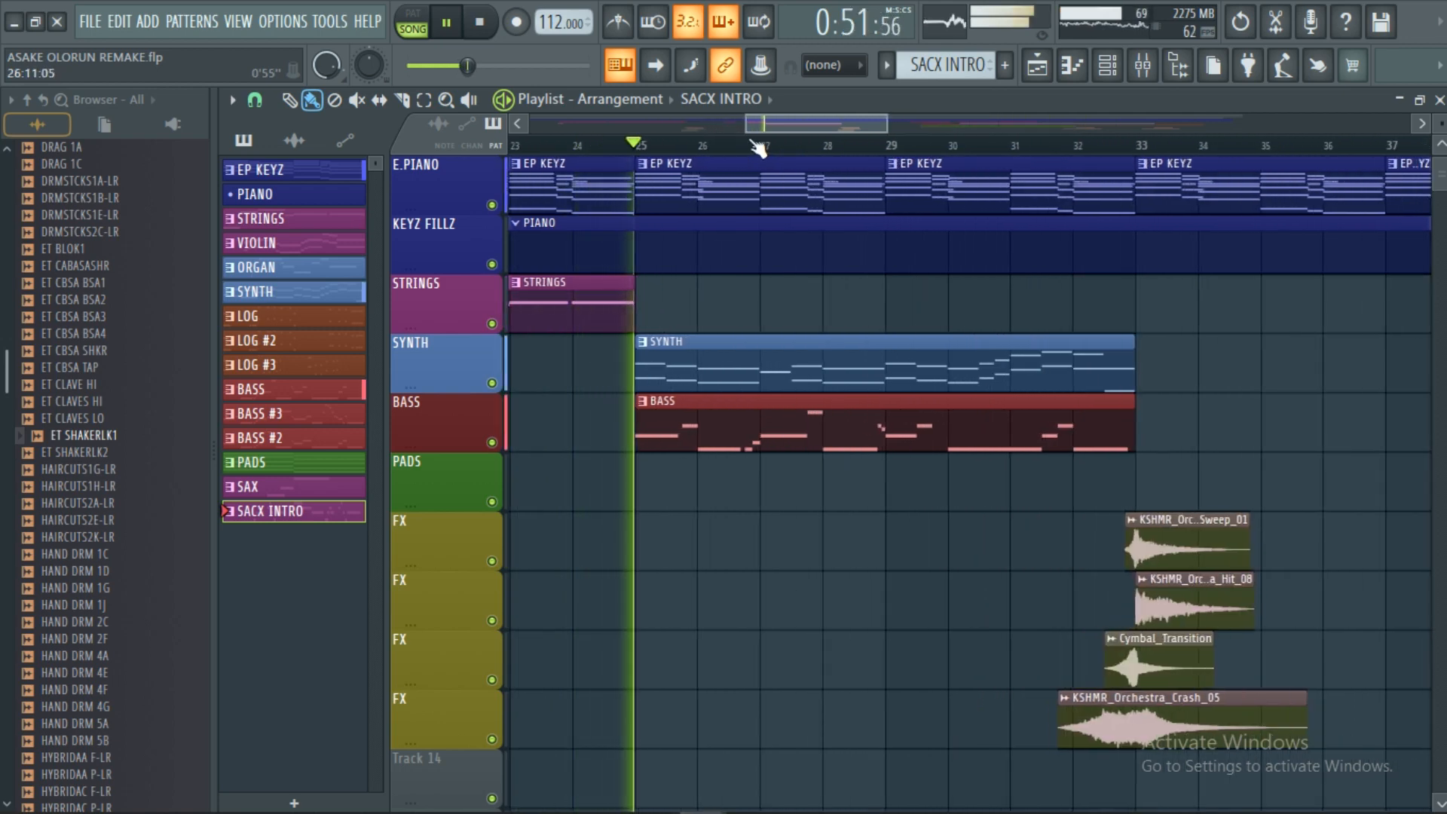
# Follow the playhead through the bar-33 crash and cymbal transition to about bar 35.
pyautogui.scroll(-1, 763, 143)
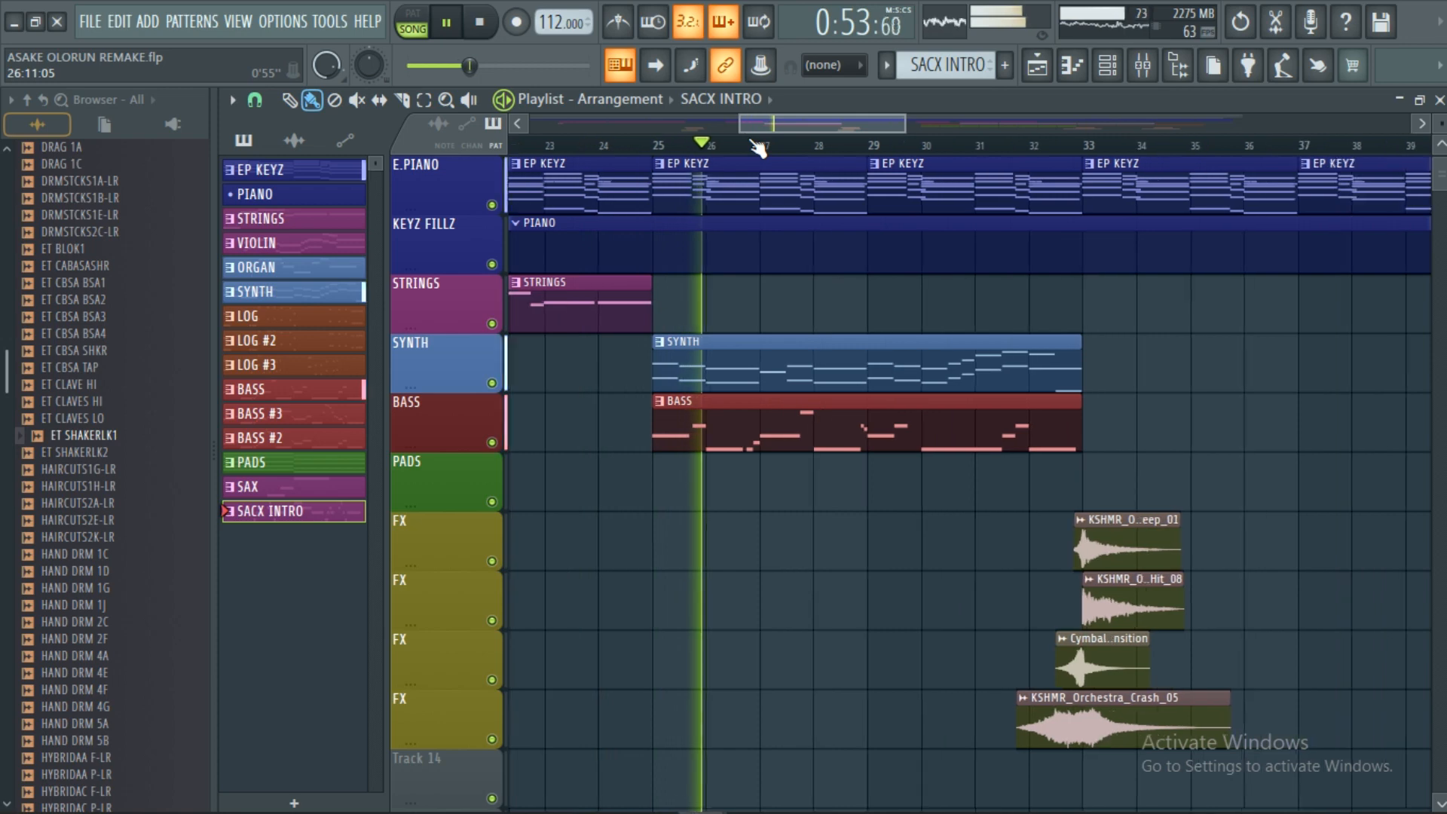
pyautogui.moveTo(812, 138); pyautogui.dragTo(866, 134)
pyautogui.scroll(2, 810, 137)
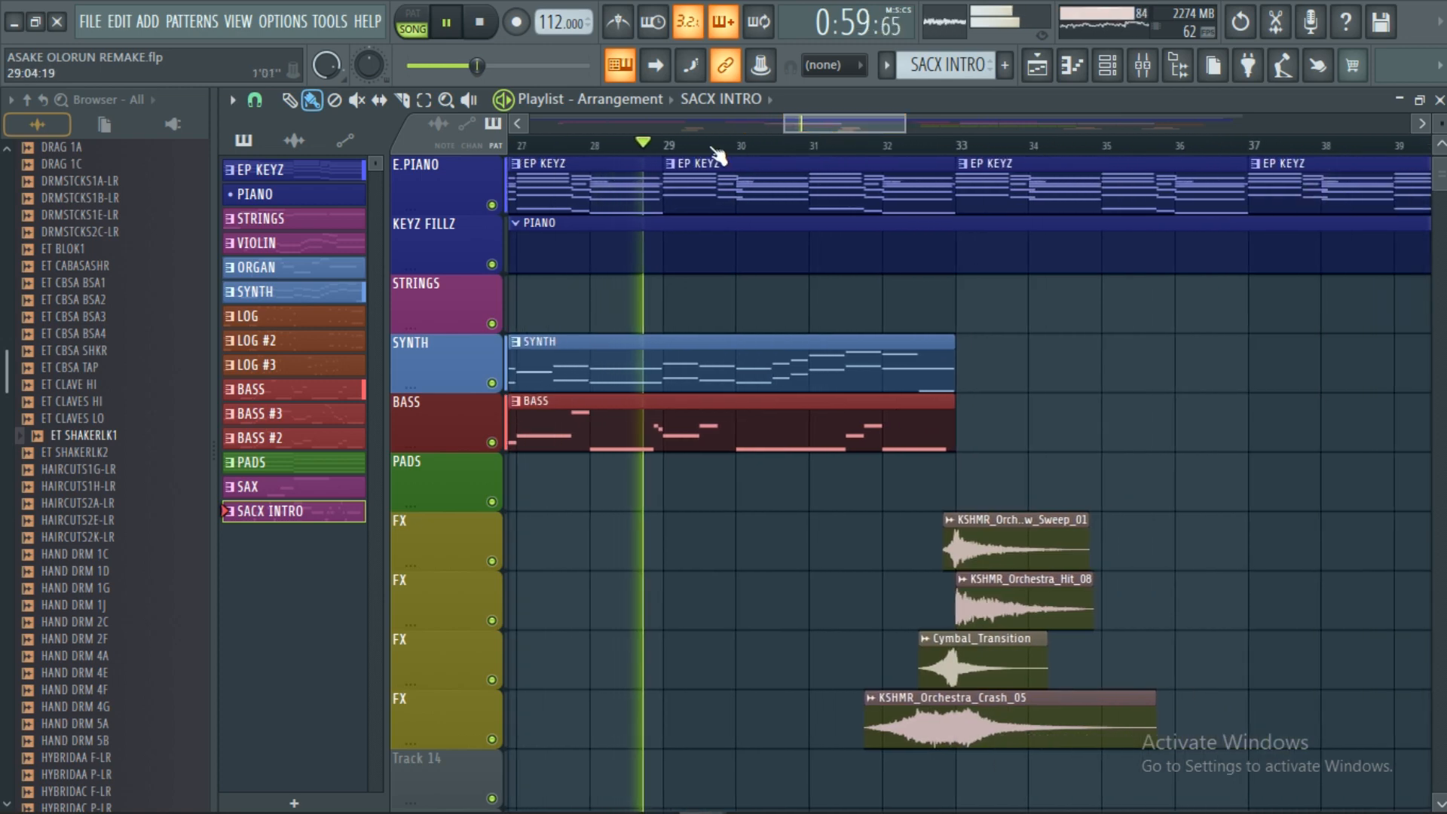
pyautogui.scroll(1, 731, 154)
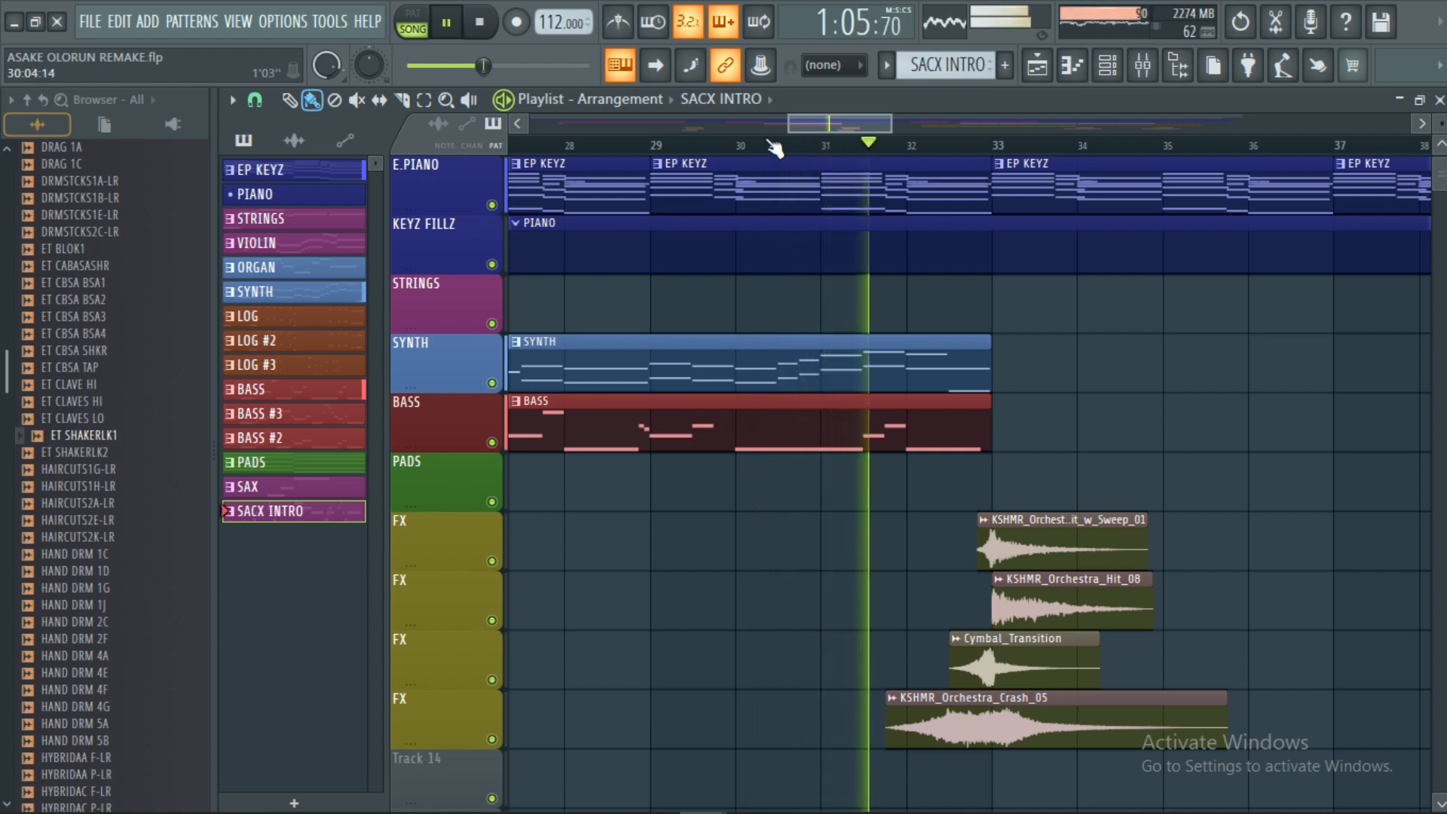
pyautogui.moveTo(825, 126); pyautogui.dragTo(847, 135)
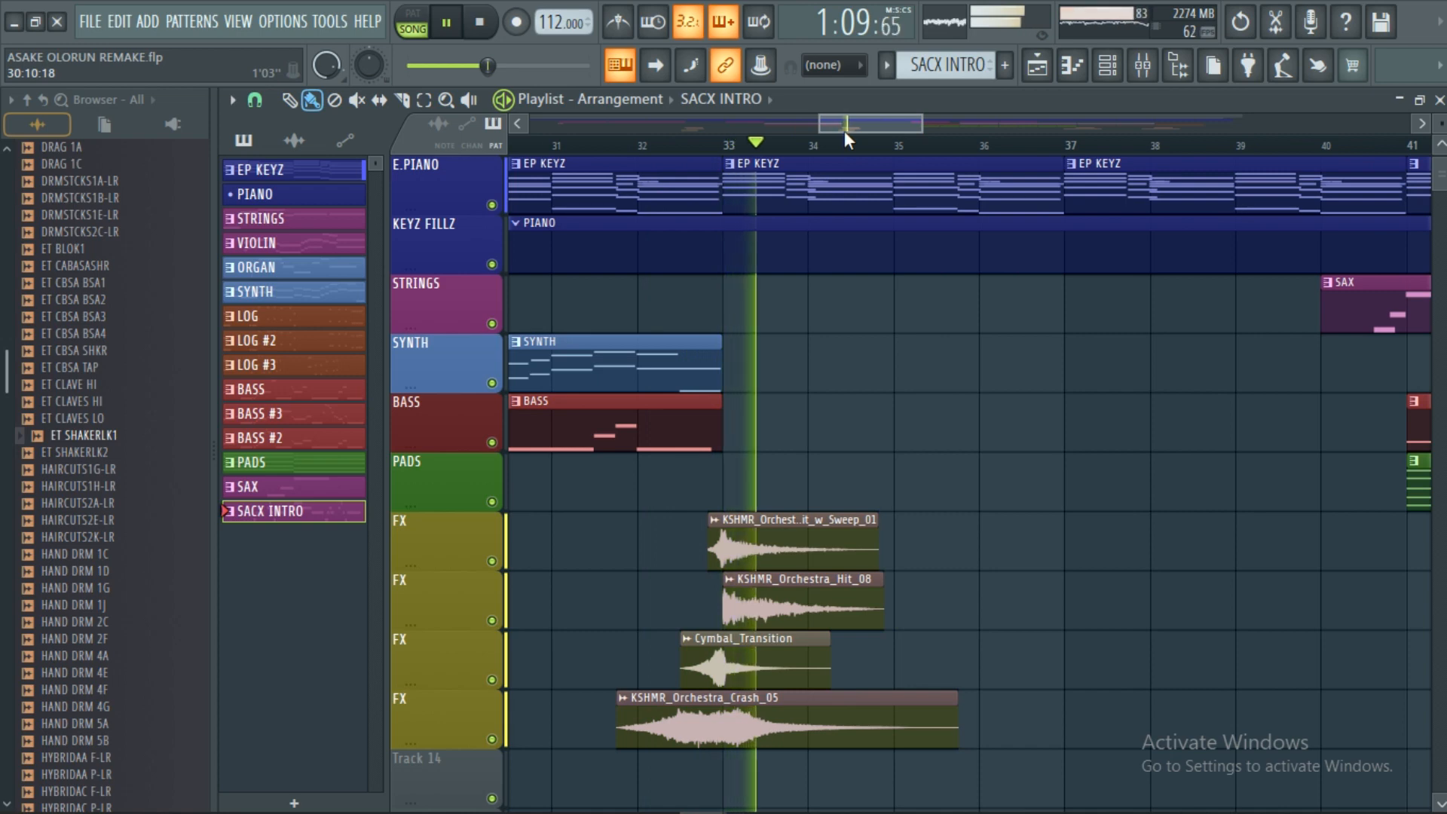
pyautogui.scroll(-3, 855, 129)
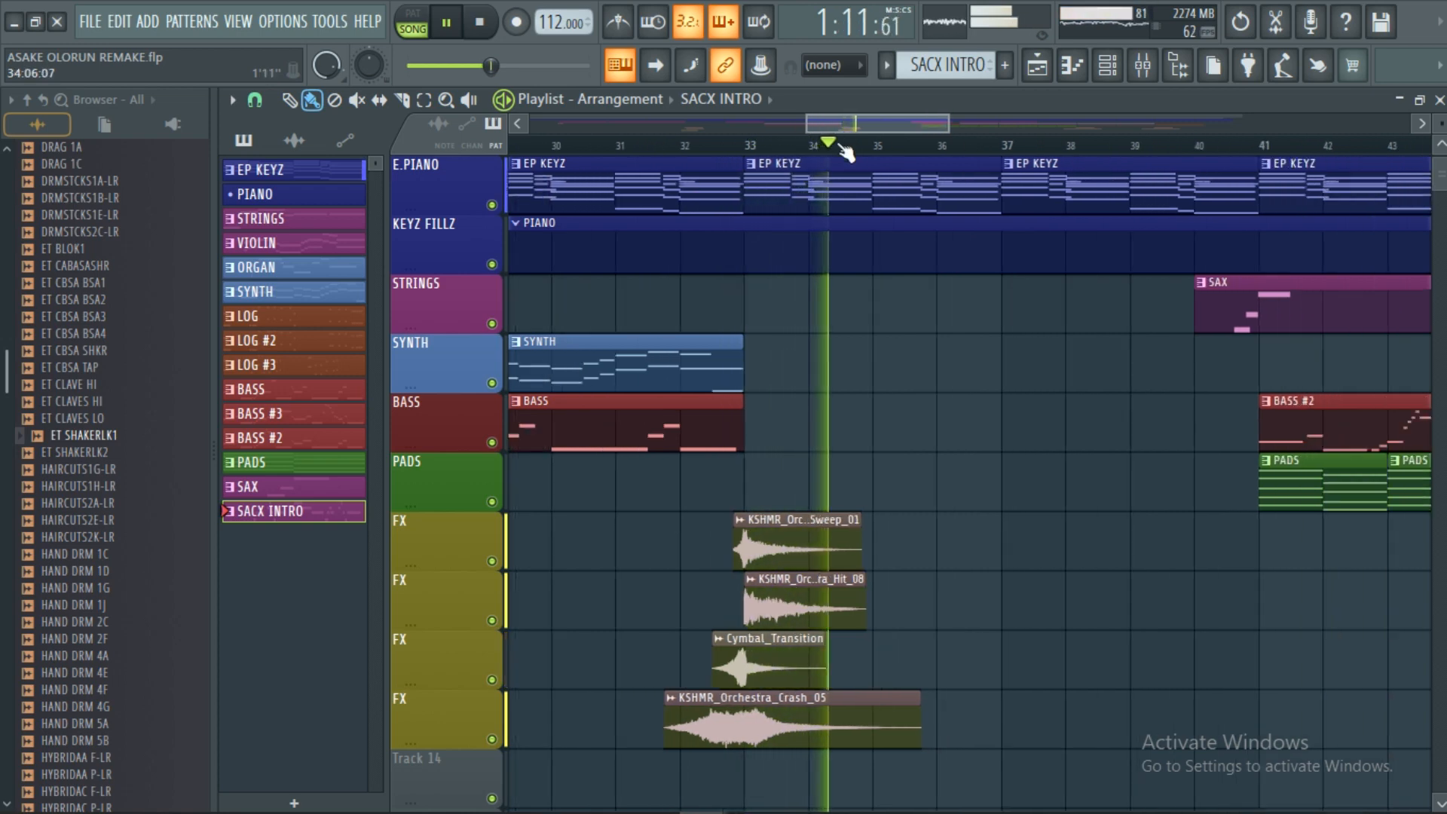
pyautogui.moveTo(857, 130); pyautogui.dragTo(881, 129)
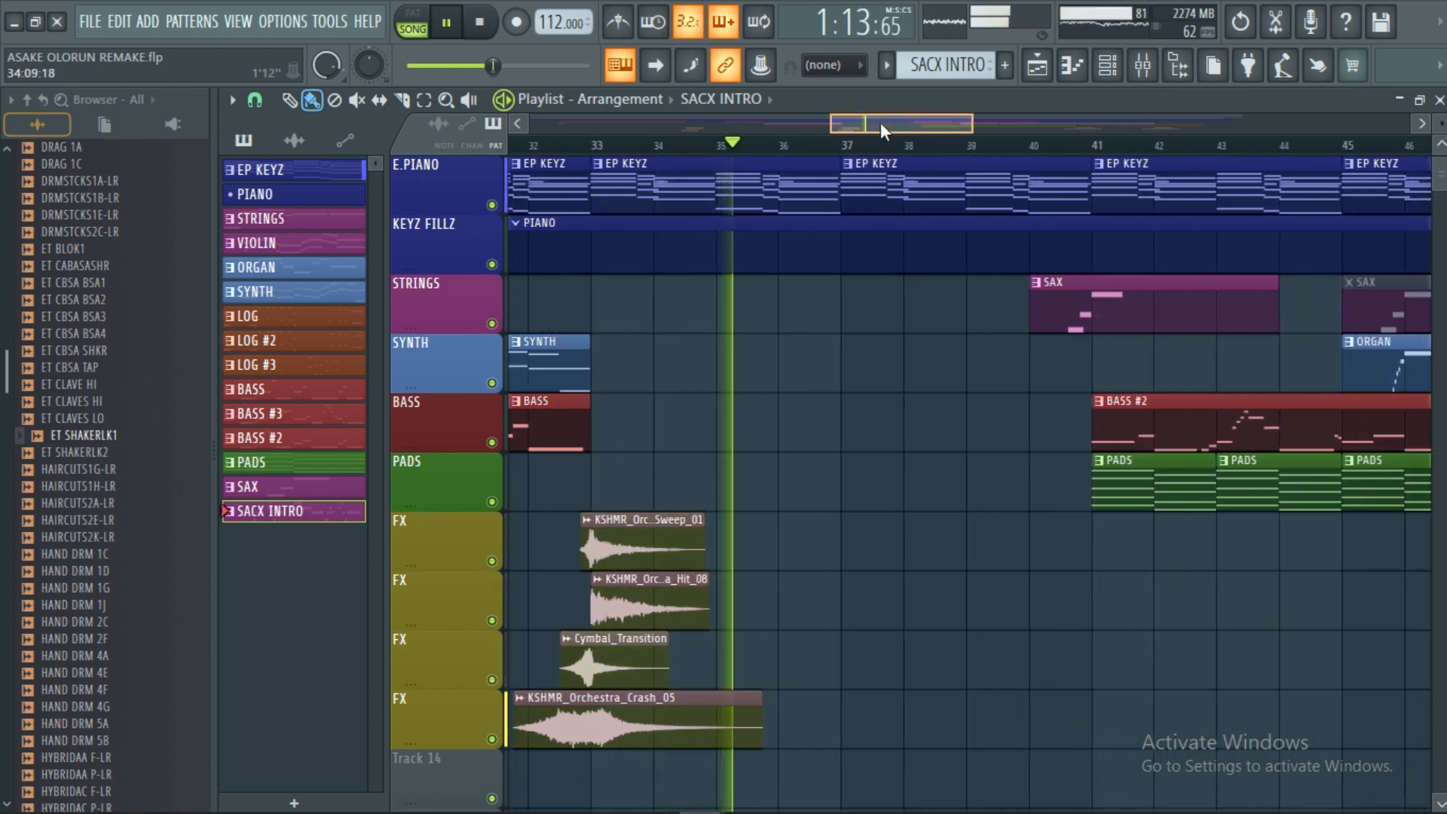
pyautogui.scroll(-6, 905, 128)
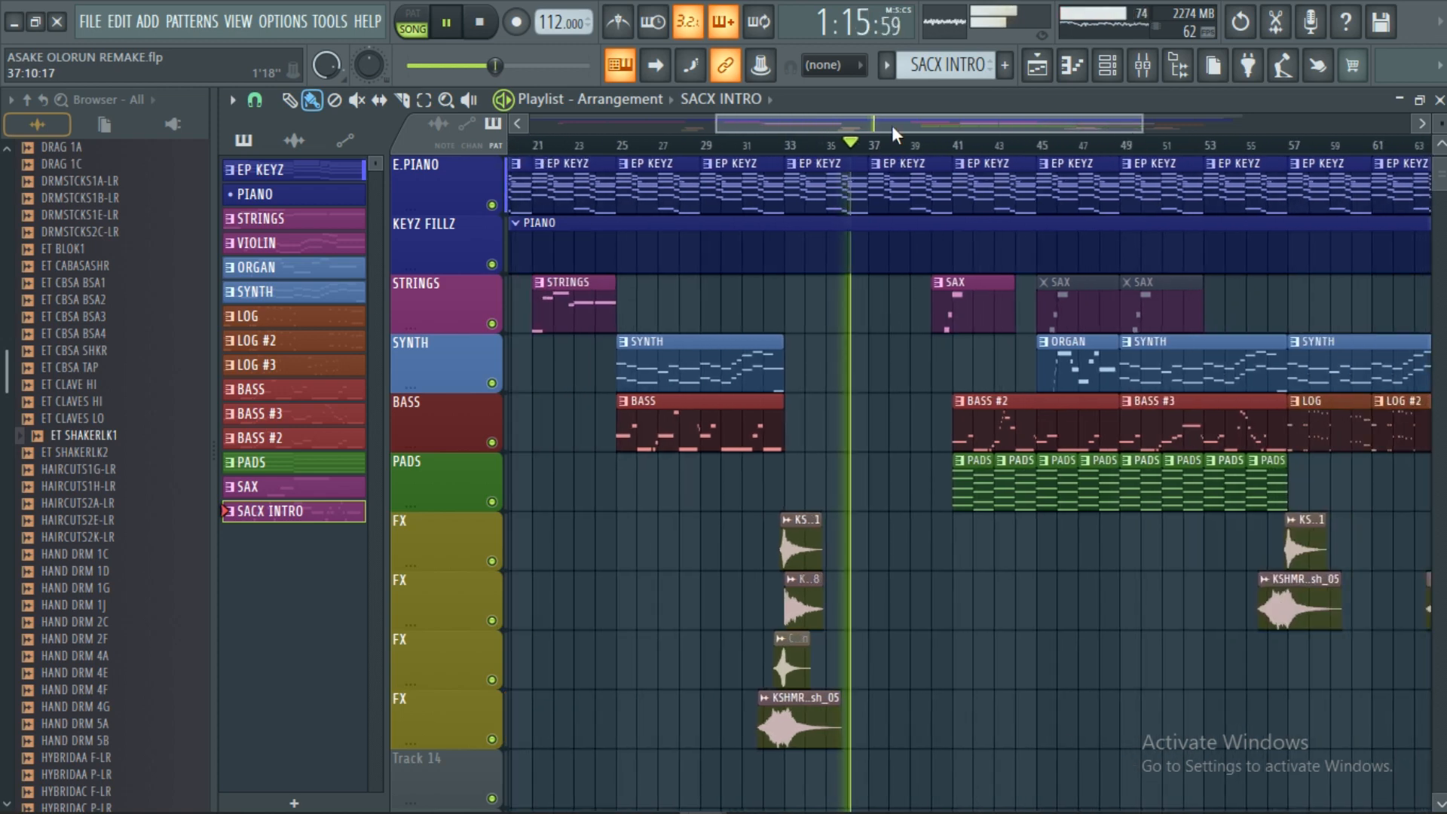
# Jump the playhead ahead to around bar 57 on the Playlist ruler.
pyautogui.moveTo(907, 130); pyautogui.dragTo(1027, 143)
pyautogui.scroll(1, 963, 162)
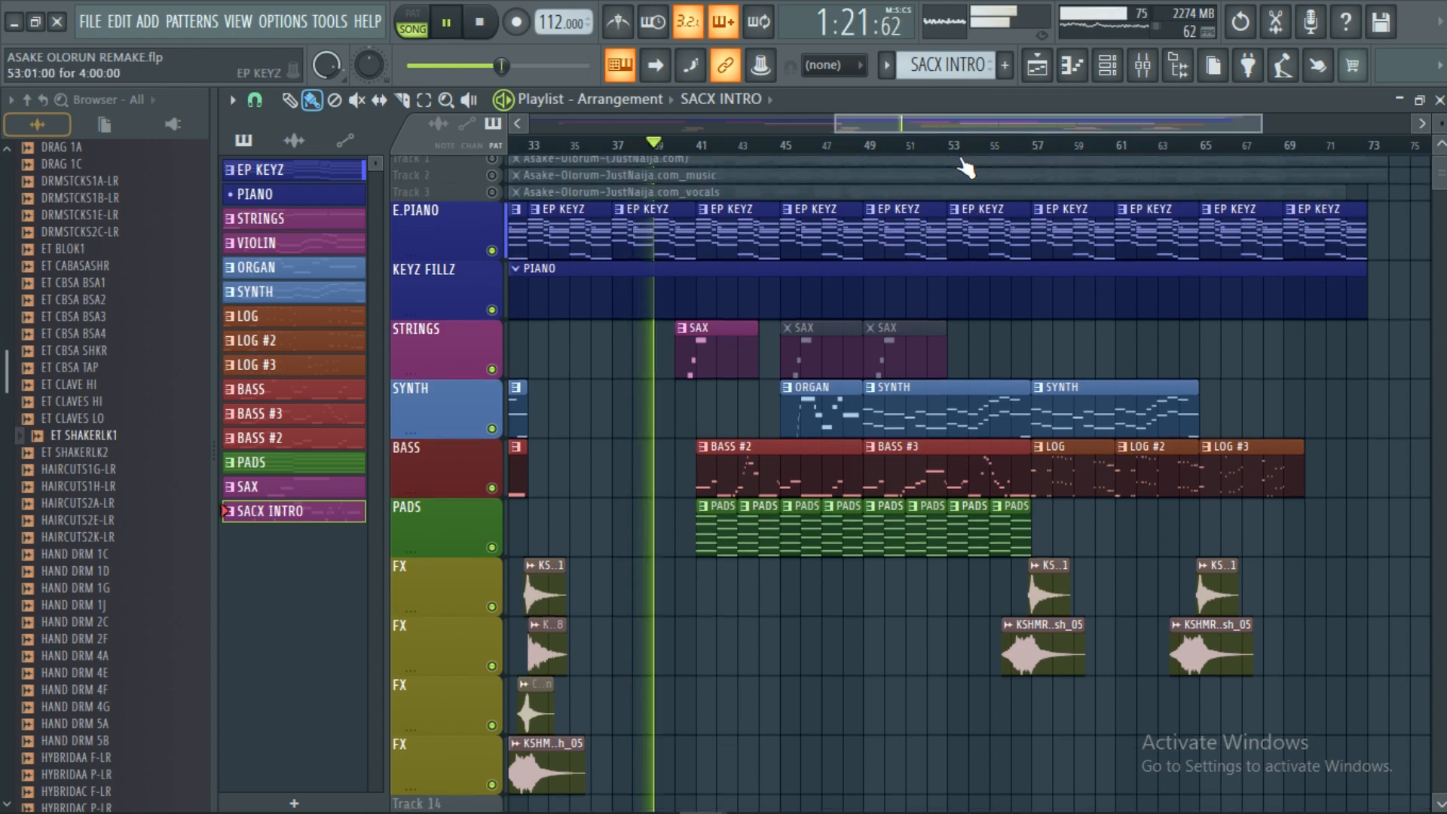
pyautogui.scroll(-1, 965, 167)
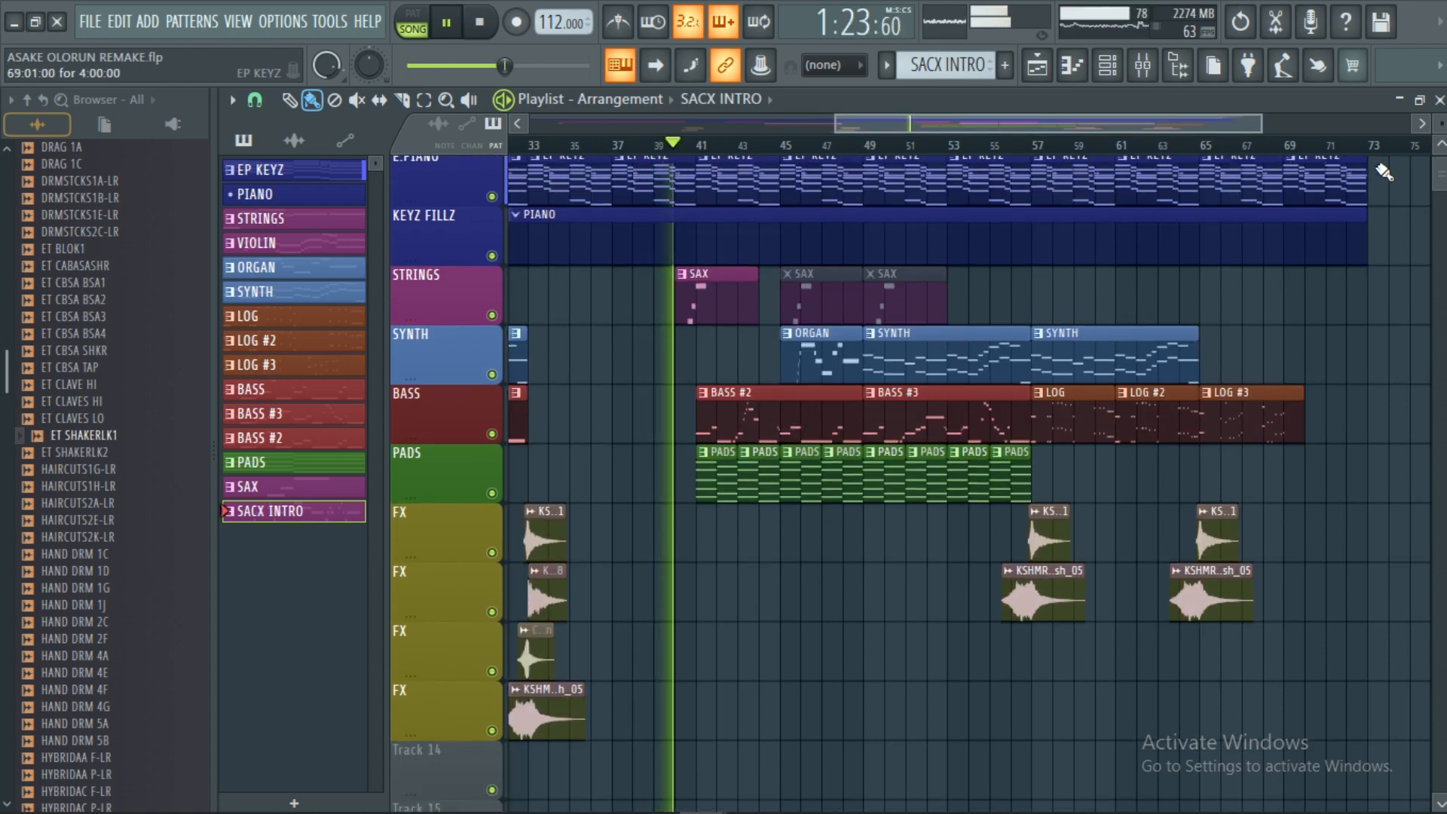
pyautogui.moveTo(1443, 183); pyautogui.dragTo(1444, 183)
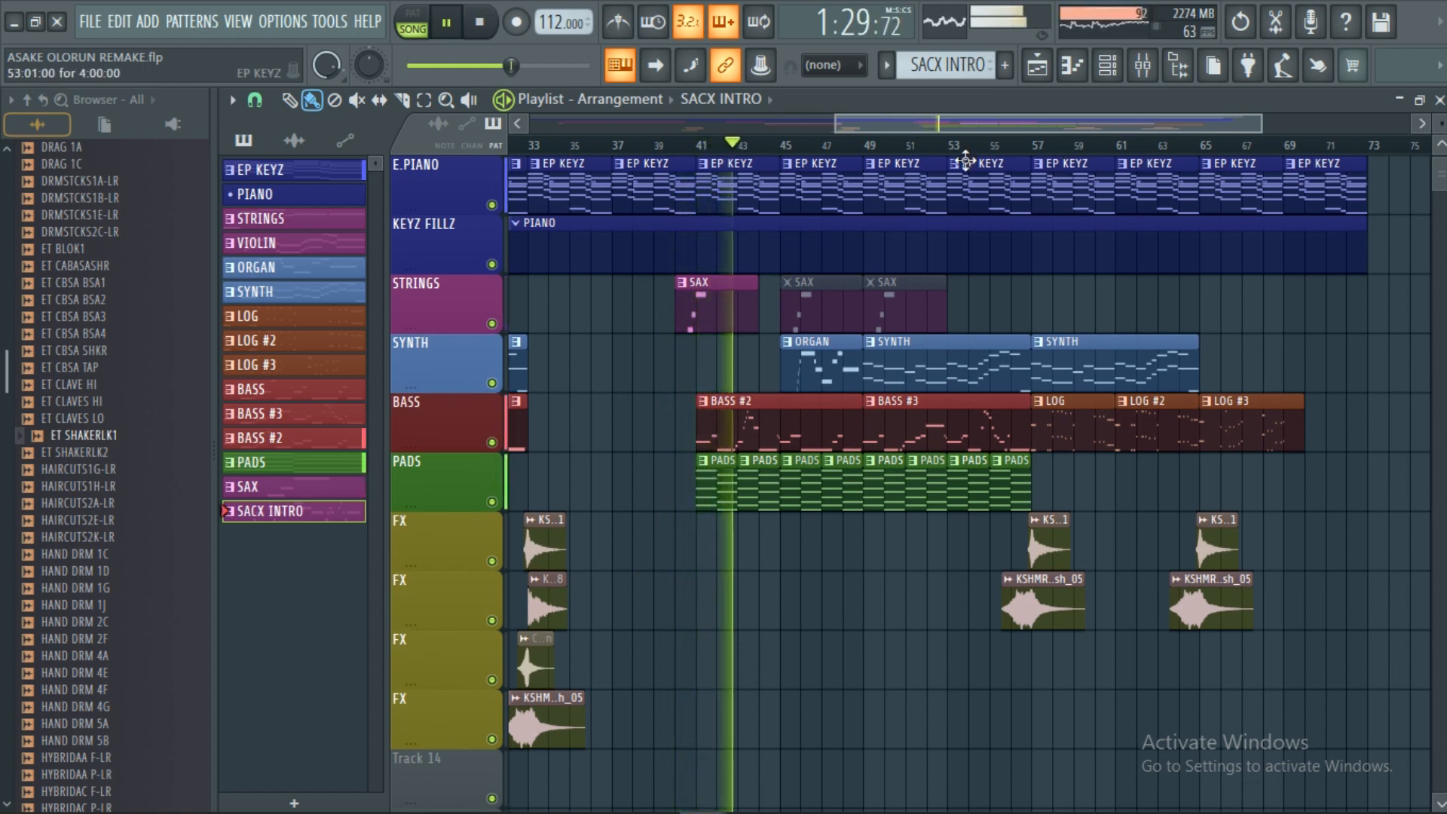
pyautogui.click(1030, 144)
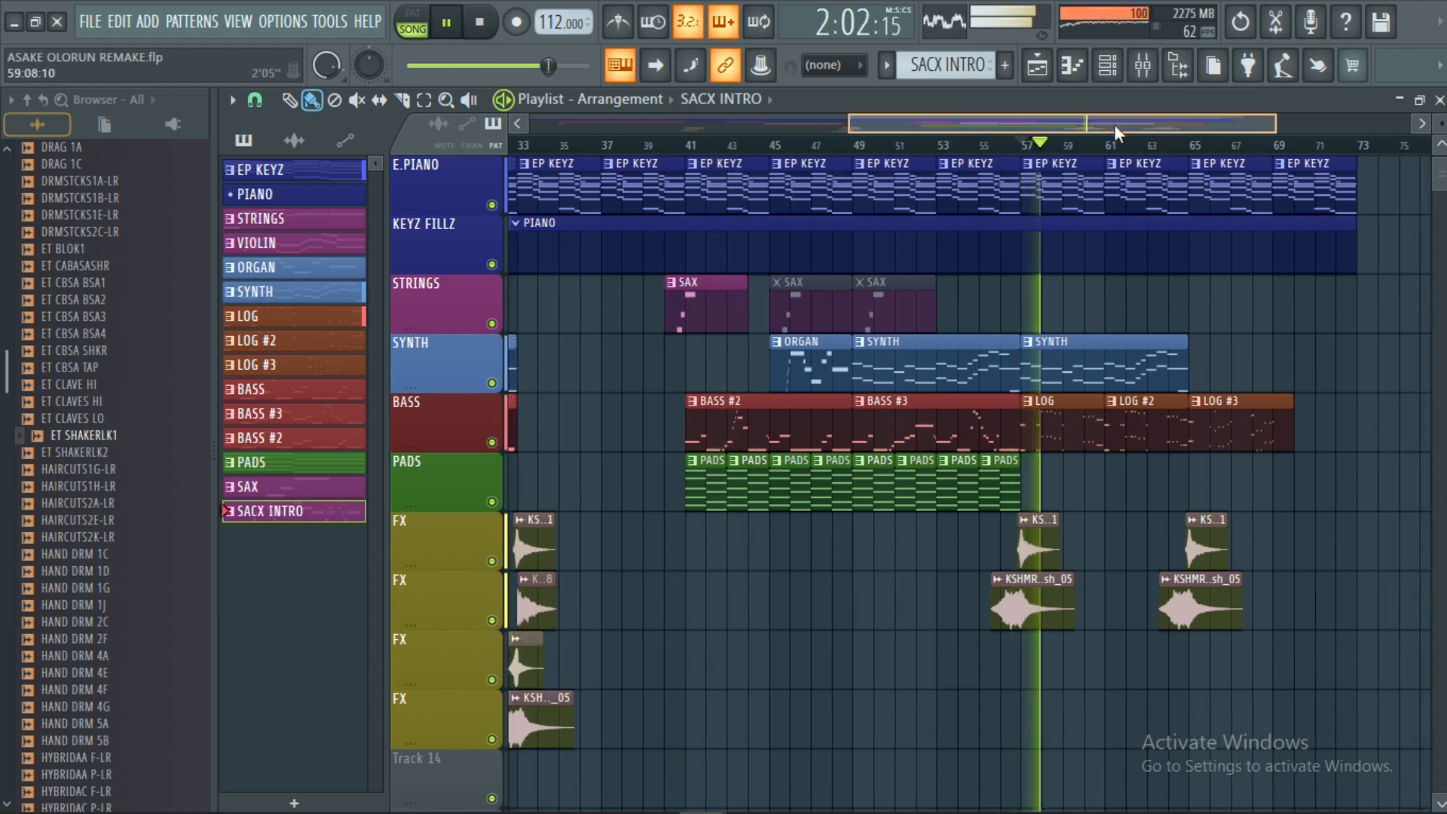
# Let the song play to its end near bar 73, then stop playback.
pyautogui.scroll(3, 1096, 148)
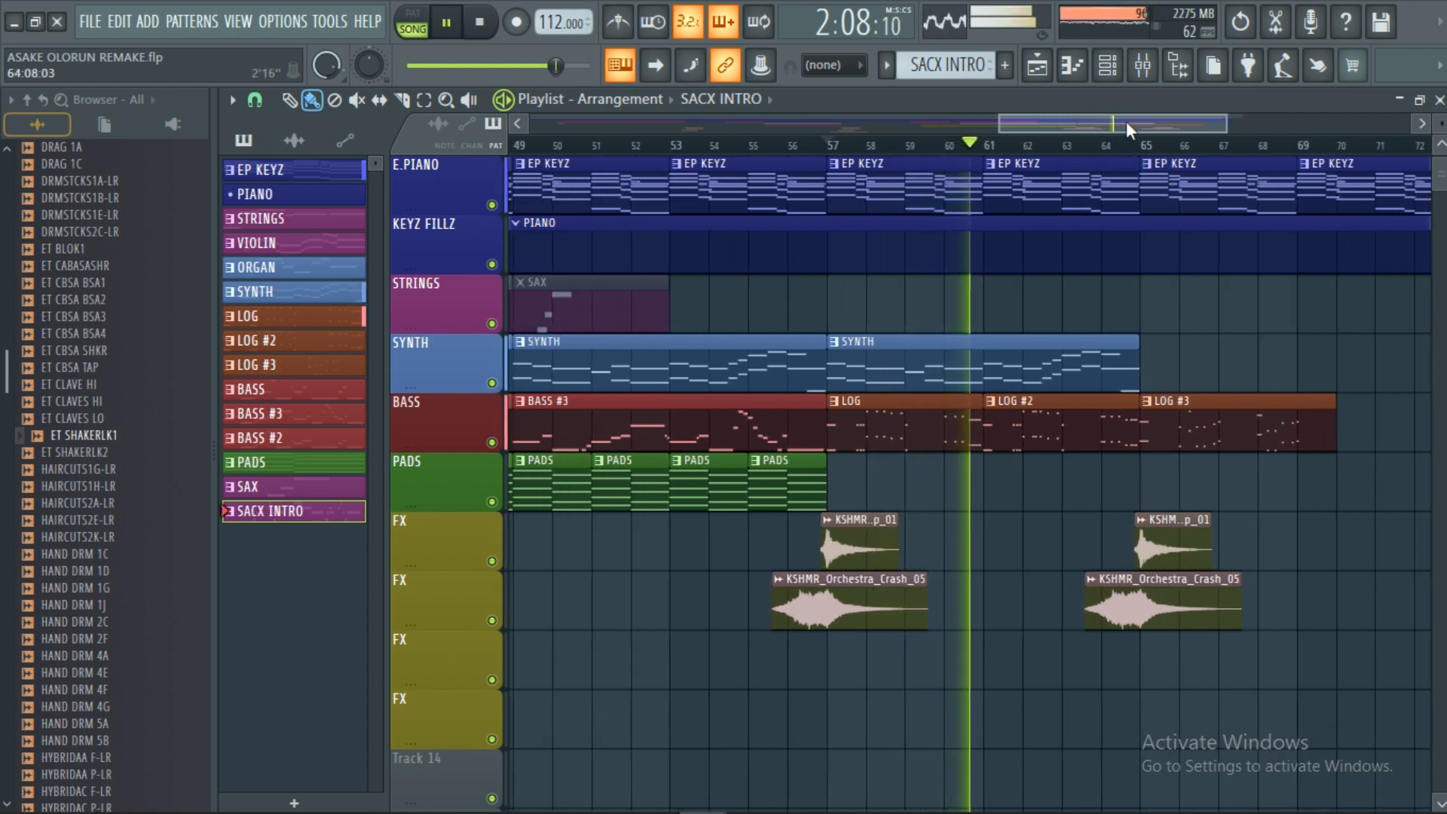
pyautogui.scroll(-1, 1131, 129)
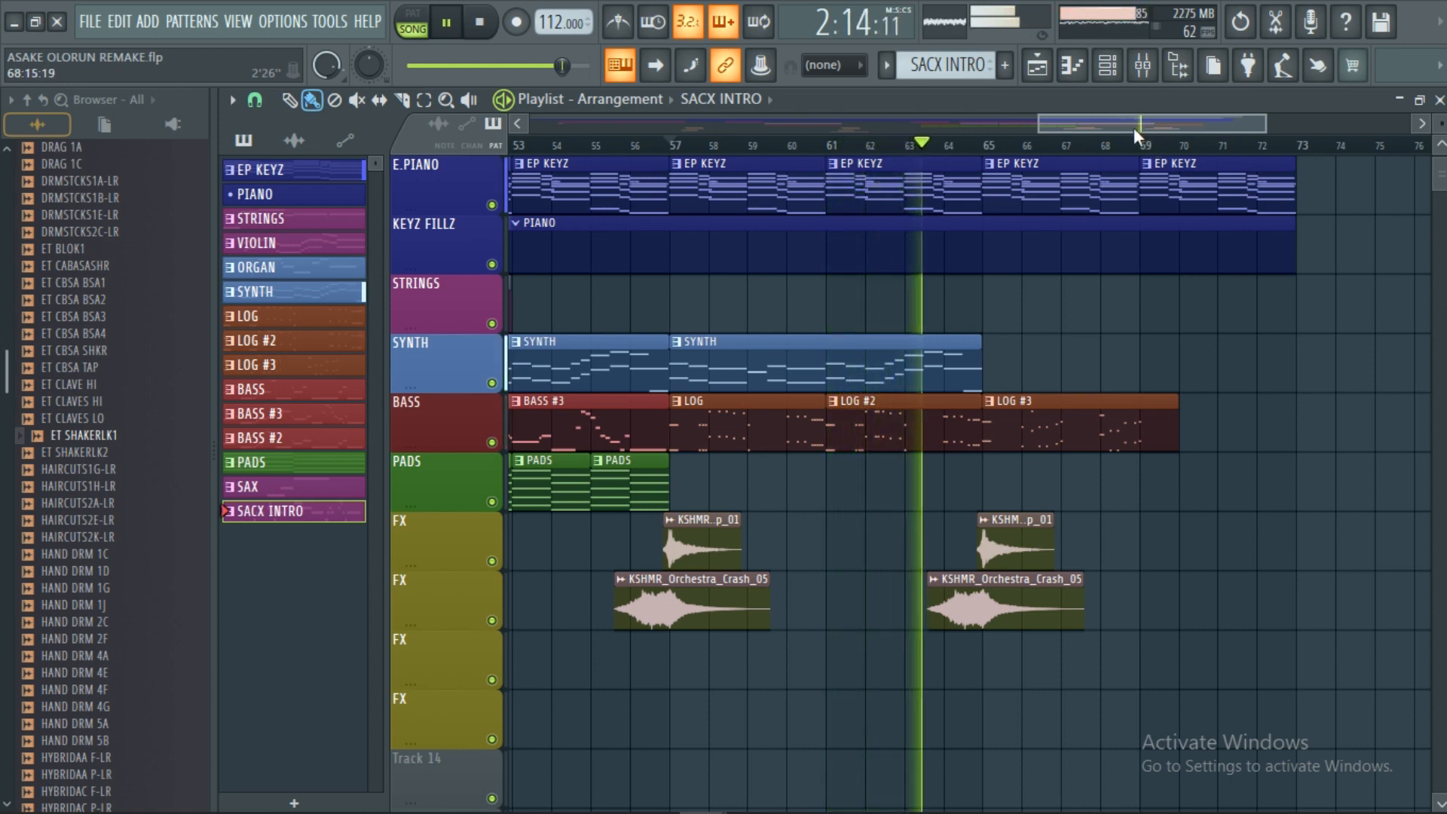
pyautogui.scroll(-3, 1138, 130)
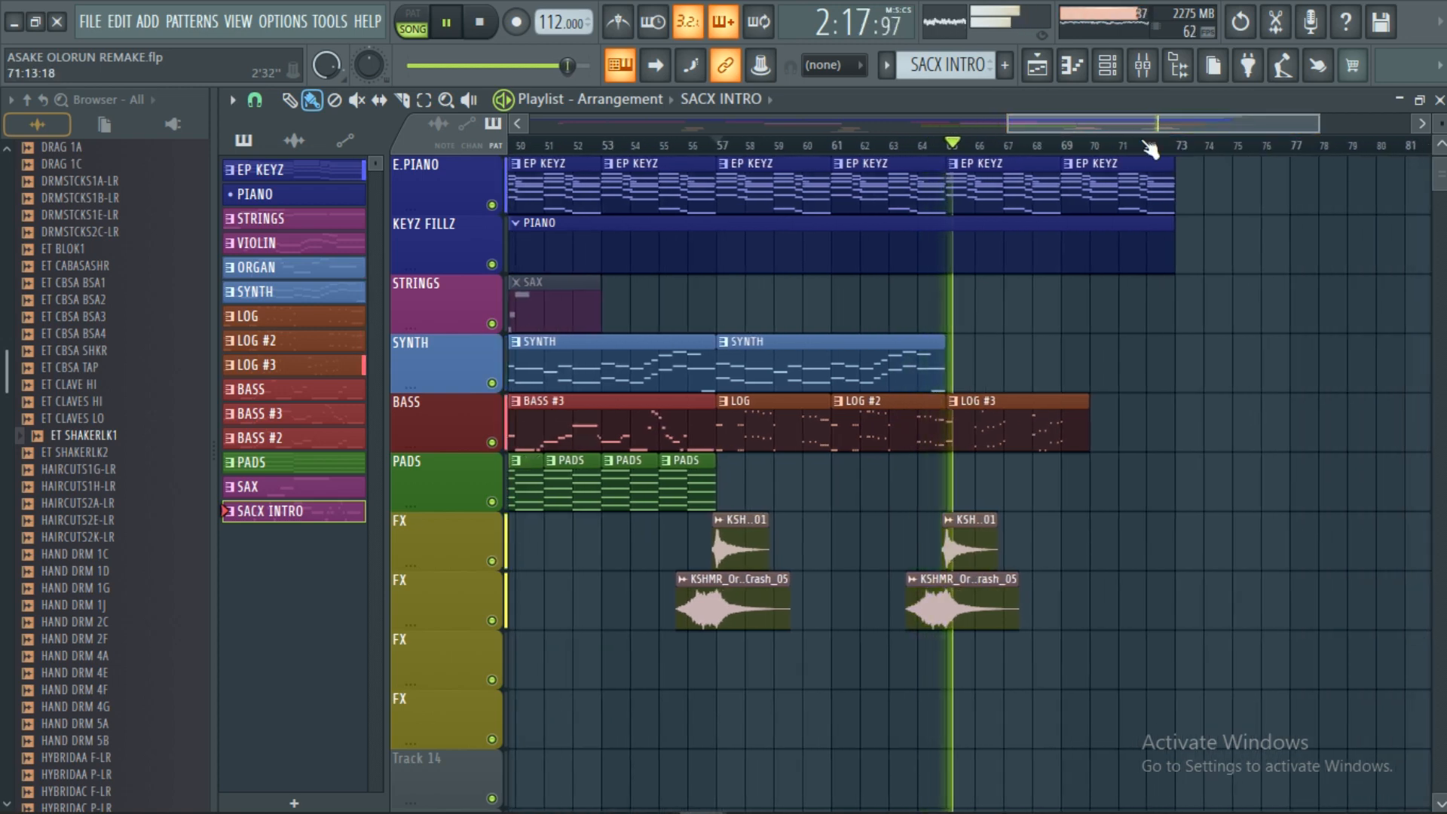
pyautogui.scroll(-2, 1156, 130)
pyautogui.scroll(1, 1178, 211)
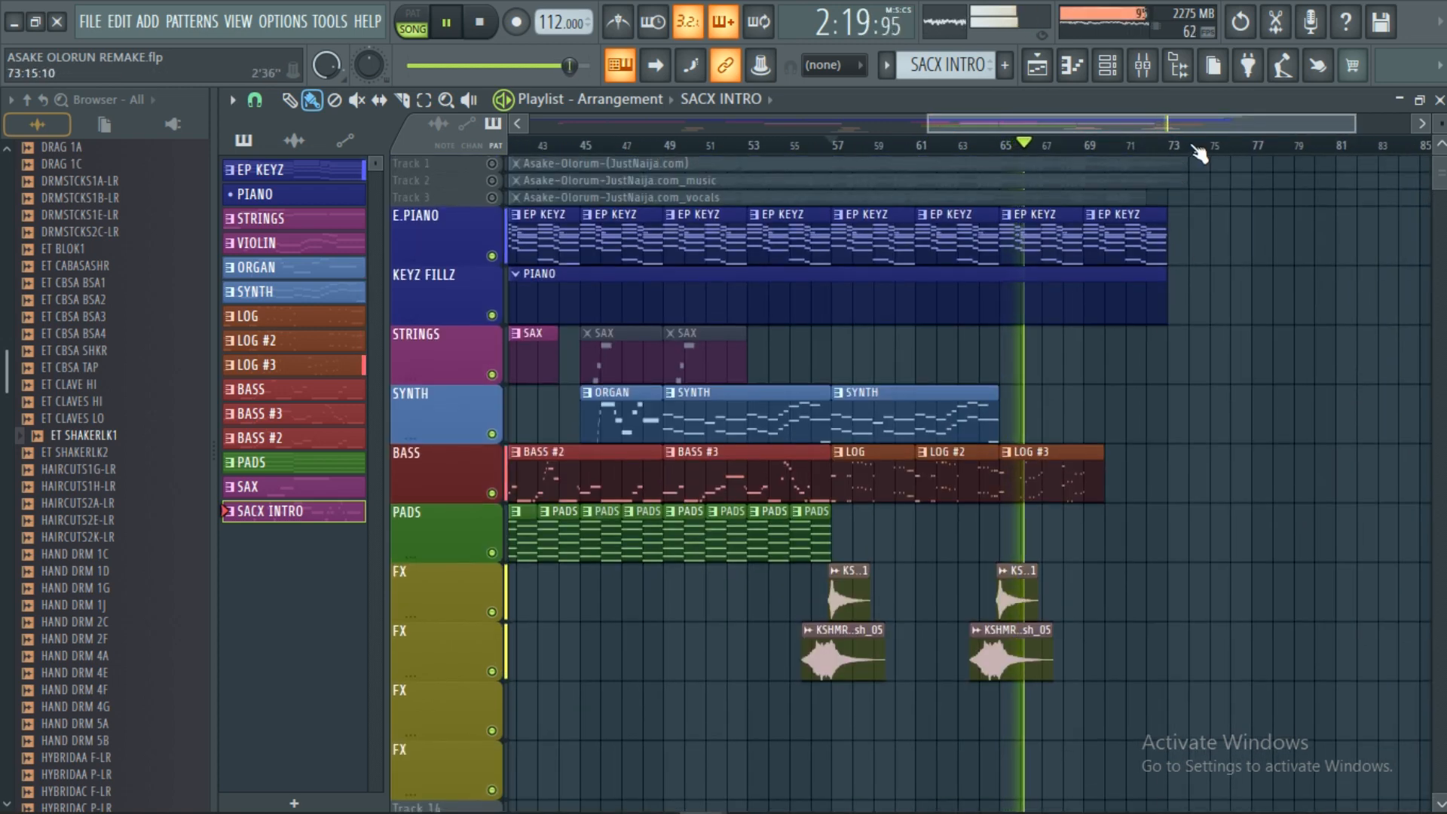
pyautogui.scroll(2, 1198, 148)
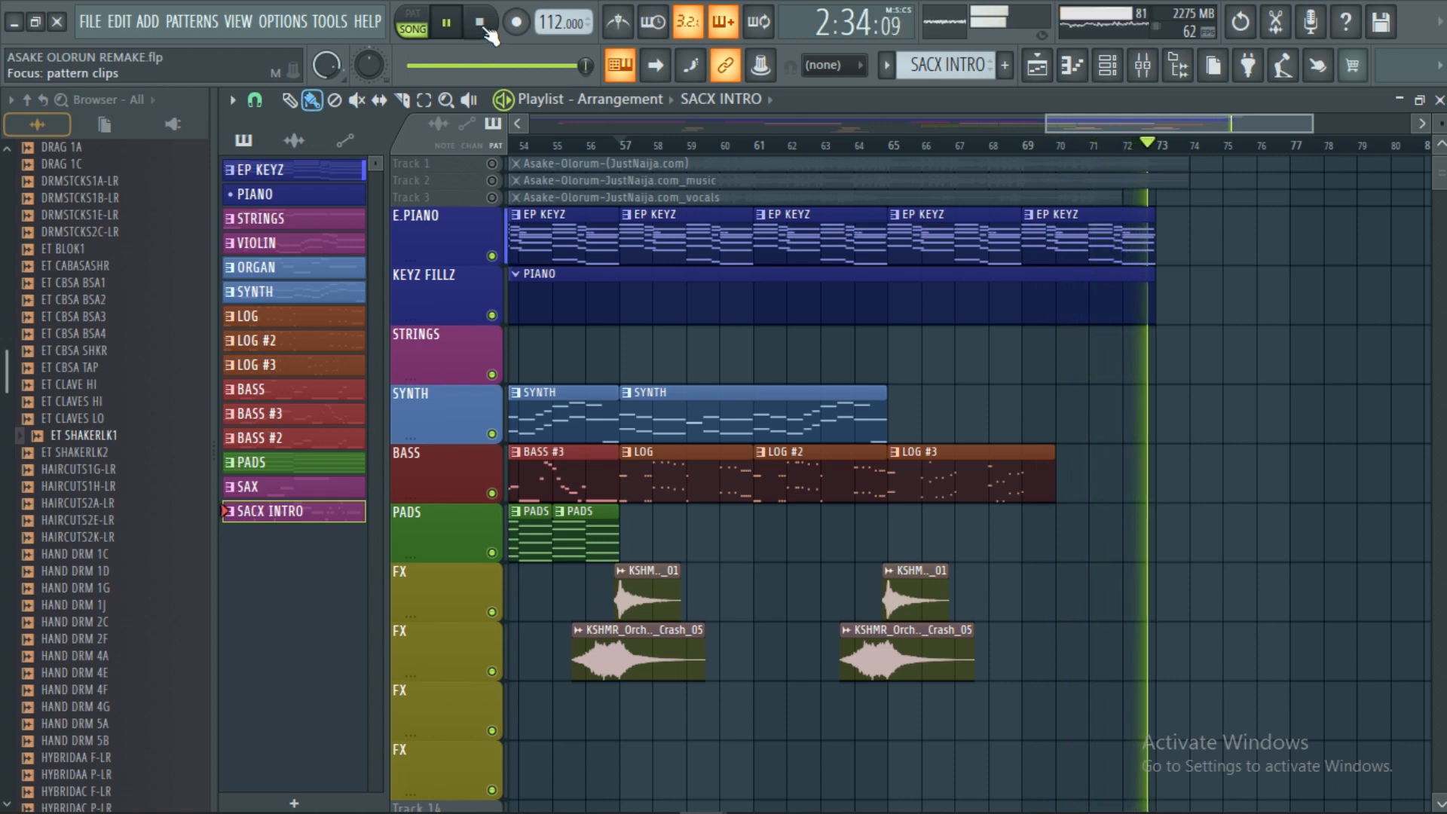
pyautogui.click(480, 23)
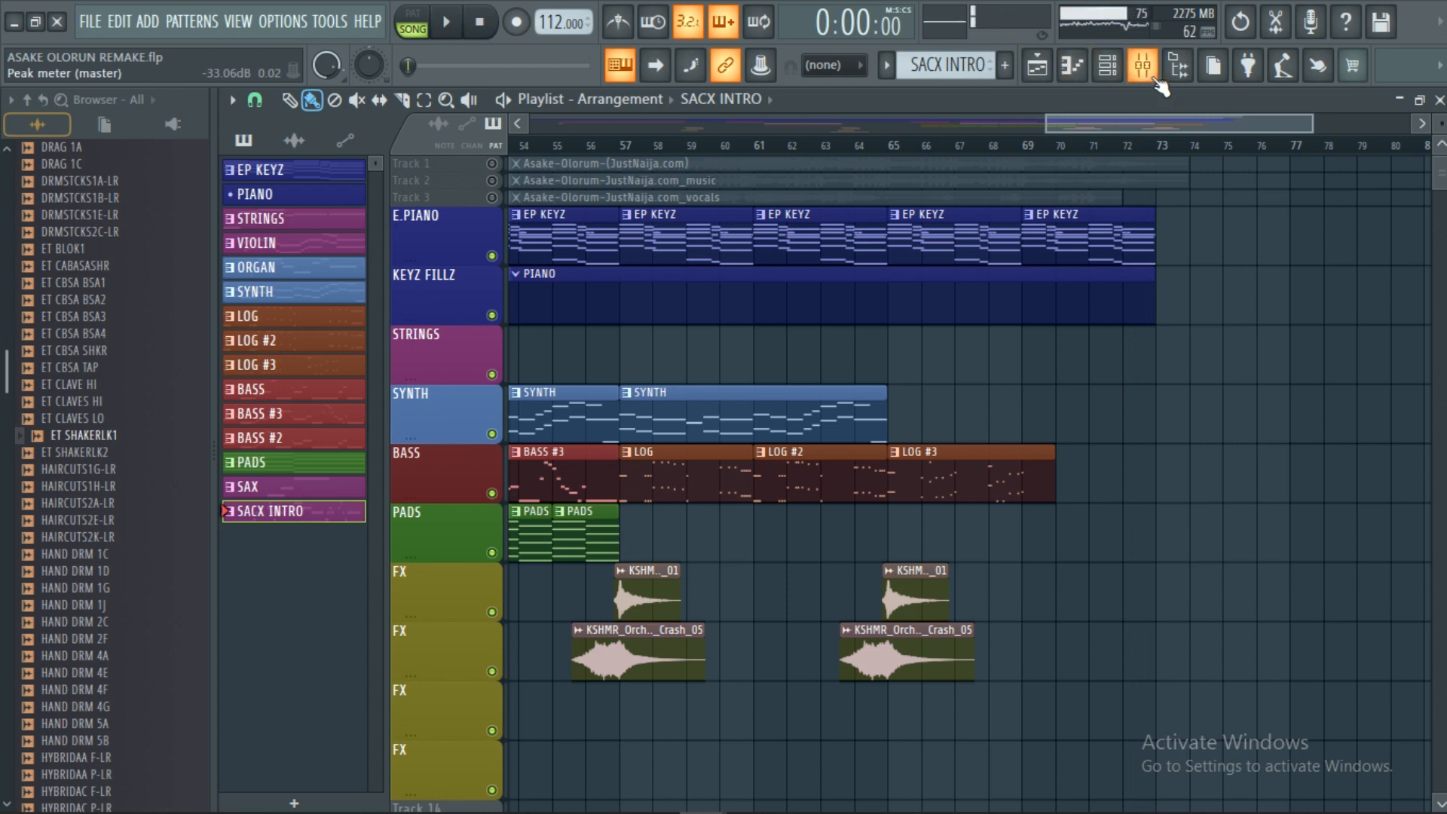
# Open the Mixer and review the KEYS insert's Fruity Limiter and Fruity parametric EQ 2 windows.
pyautogui.click(1143, 67)
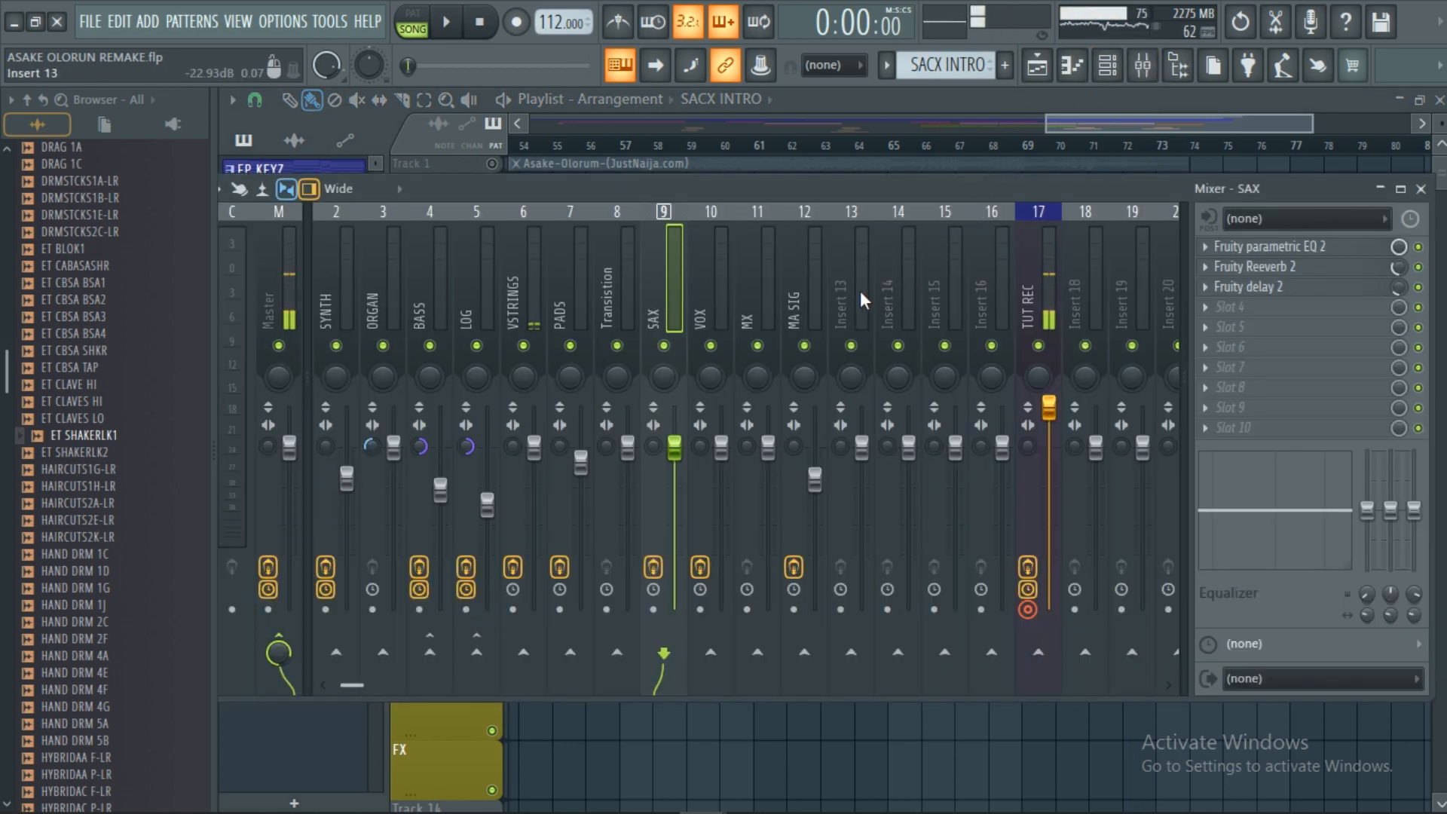
pyautogui.scroll(1, 861, 291)
pyautogui.click(339, 303)
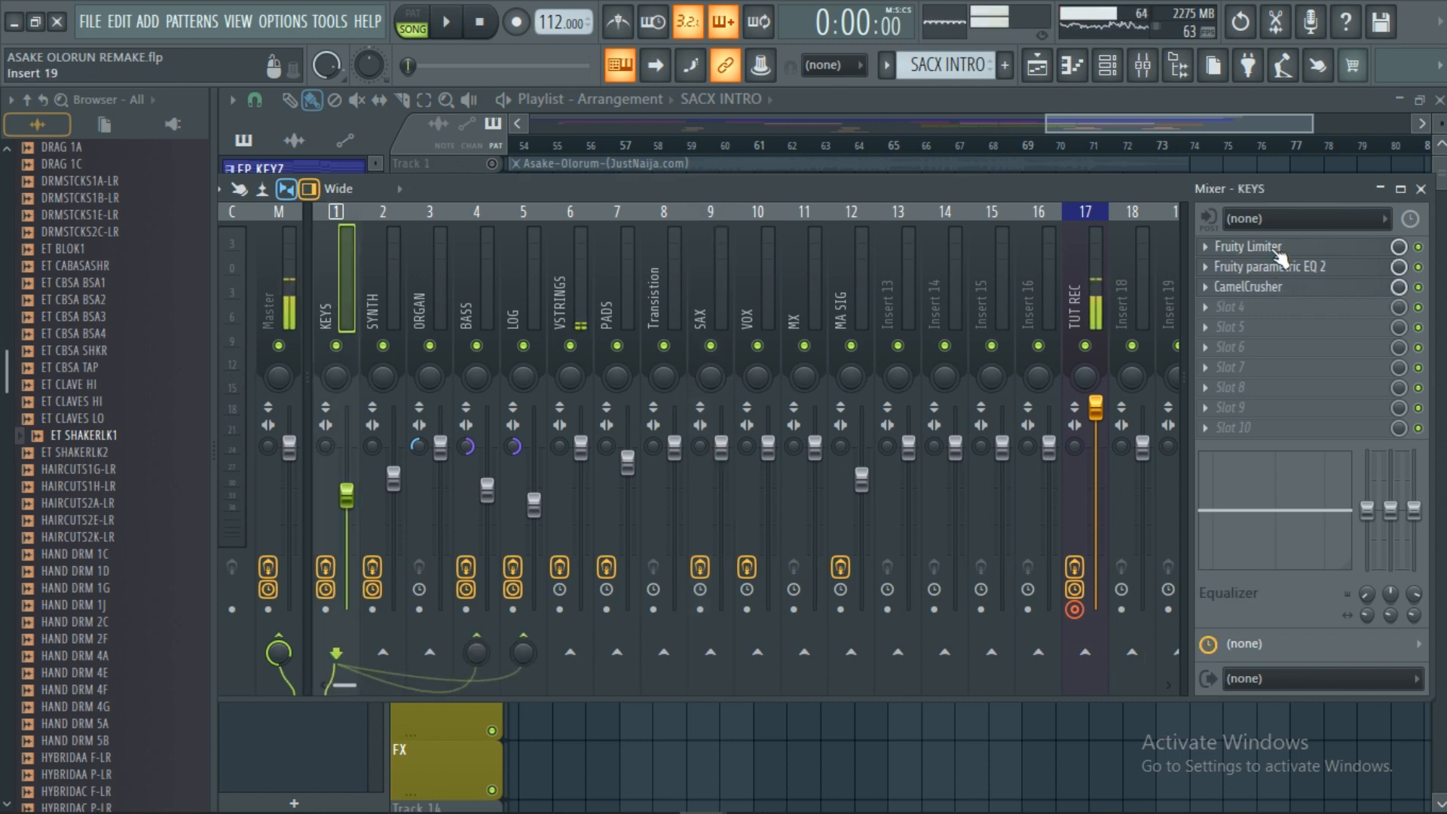
pyautogui.click(1251, 246)
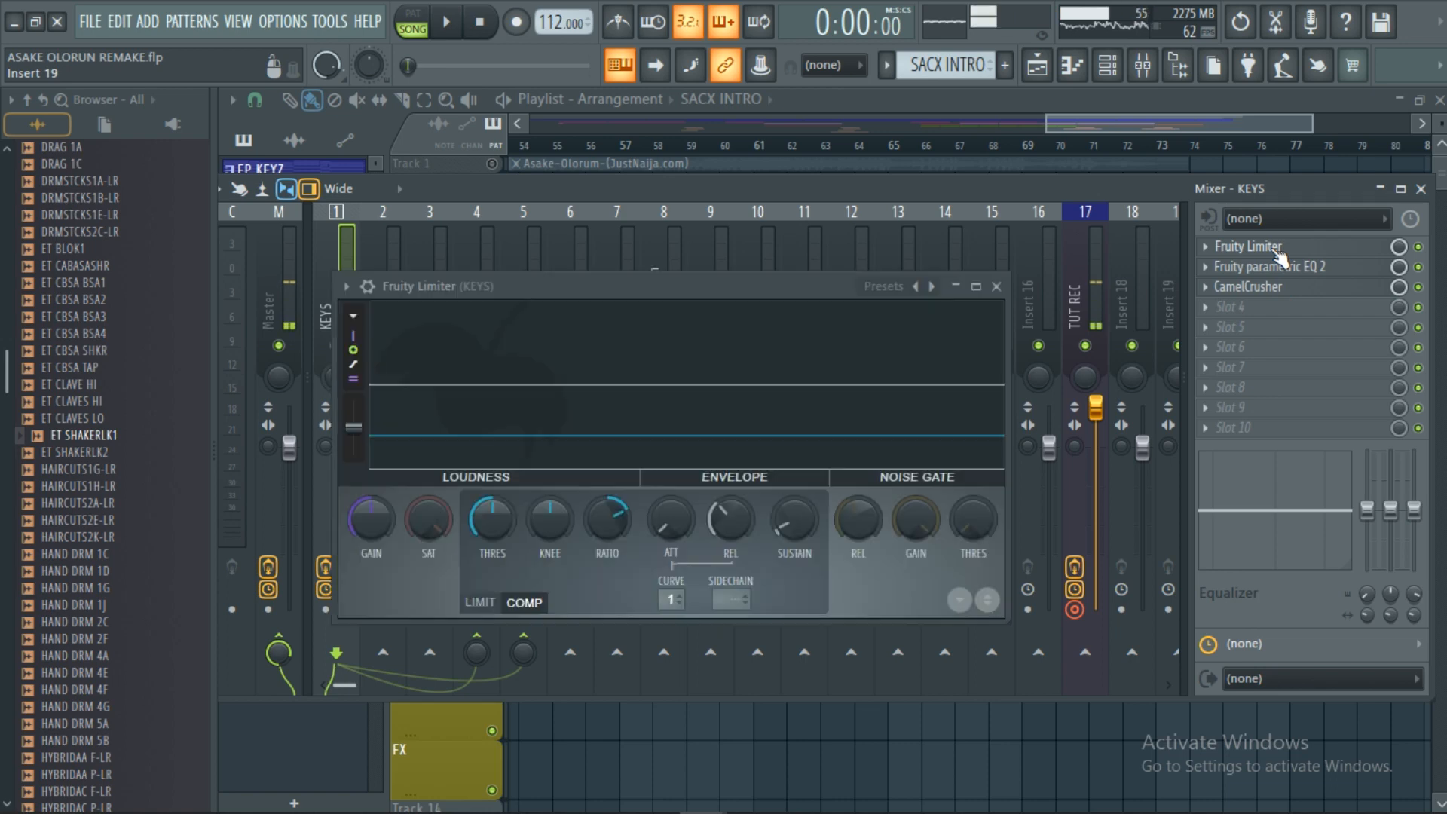
pyautogui.click(997, 287)
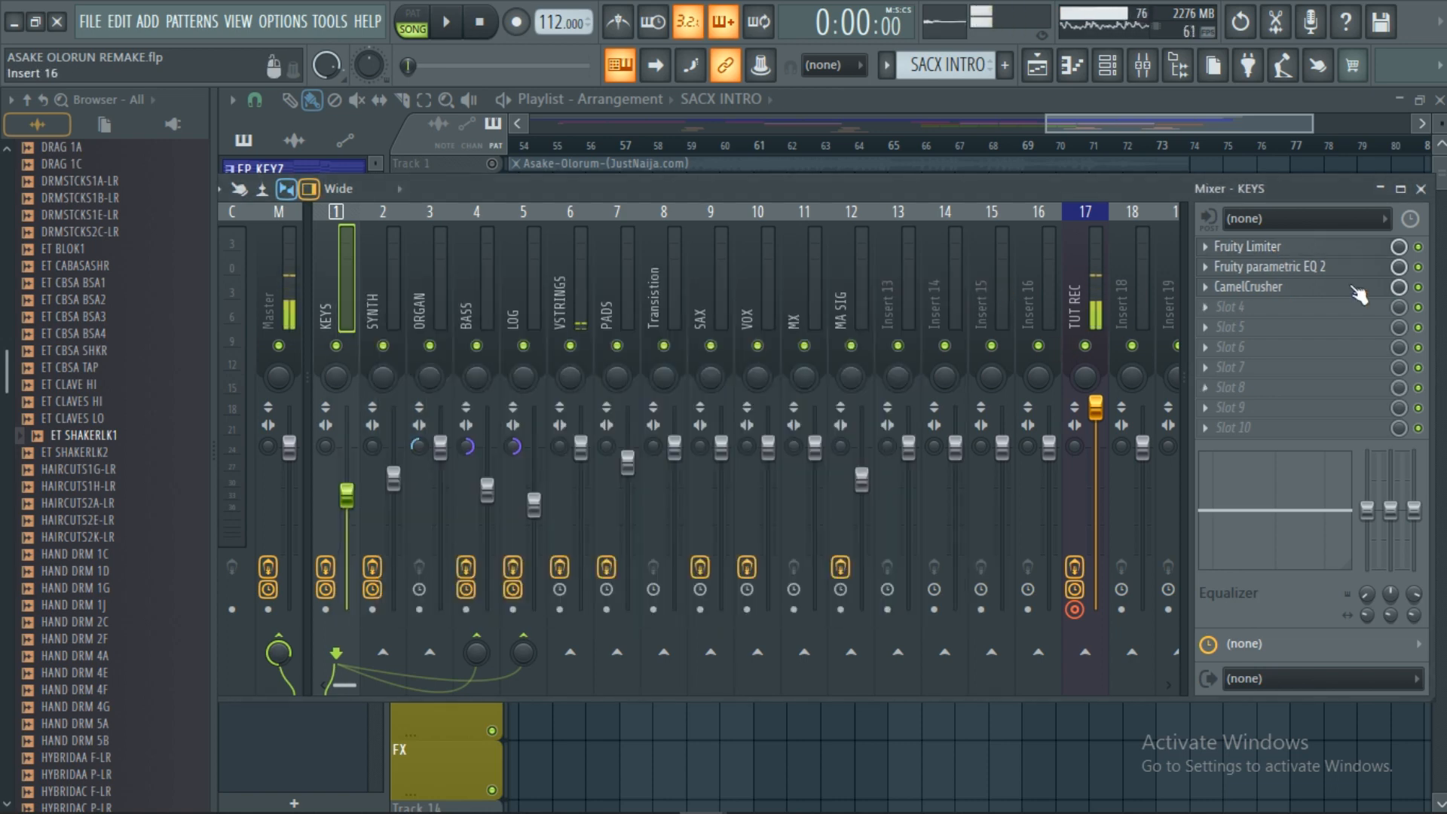
pyautogui.click(1273, 266)
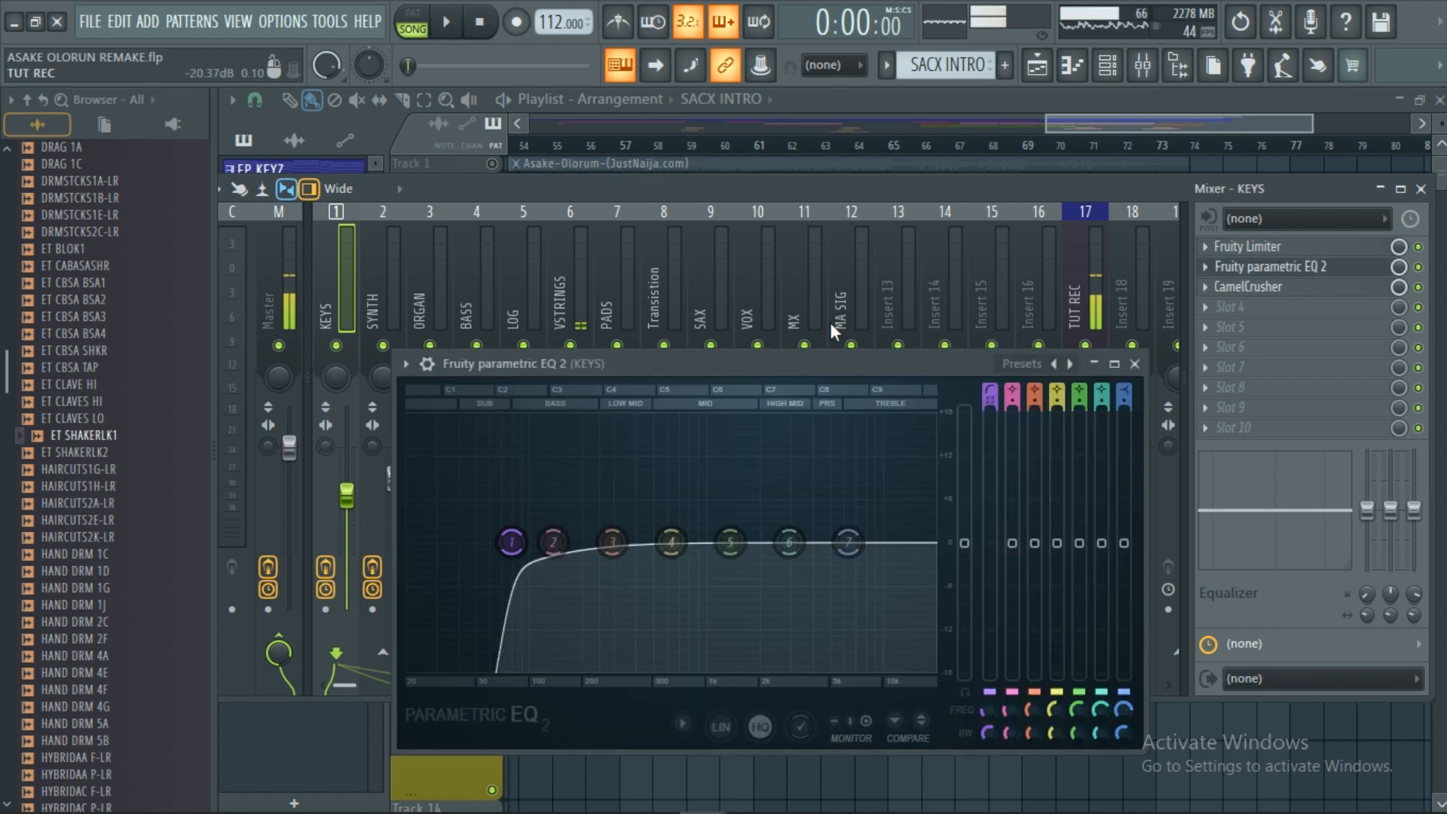
pyautogui.click(1134, 364)
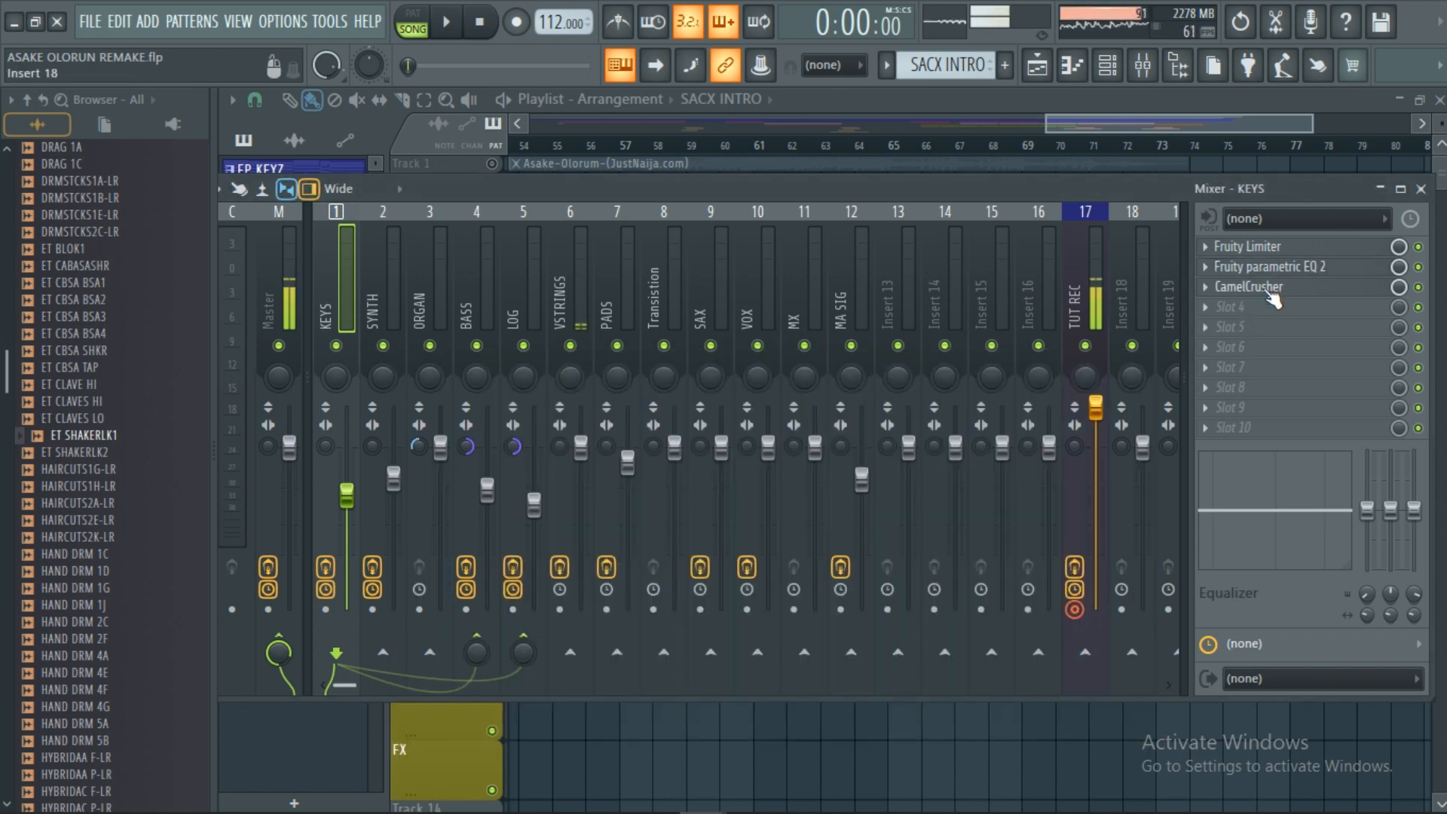
# Select the SYNTH insert and review its Fruity Limiter and Fruity parametric EQ 2 windows.
pyautogui.click(390, 279)
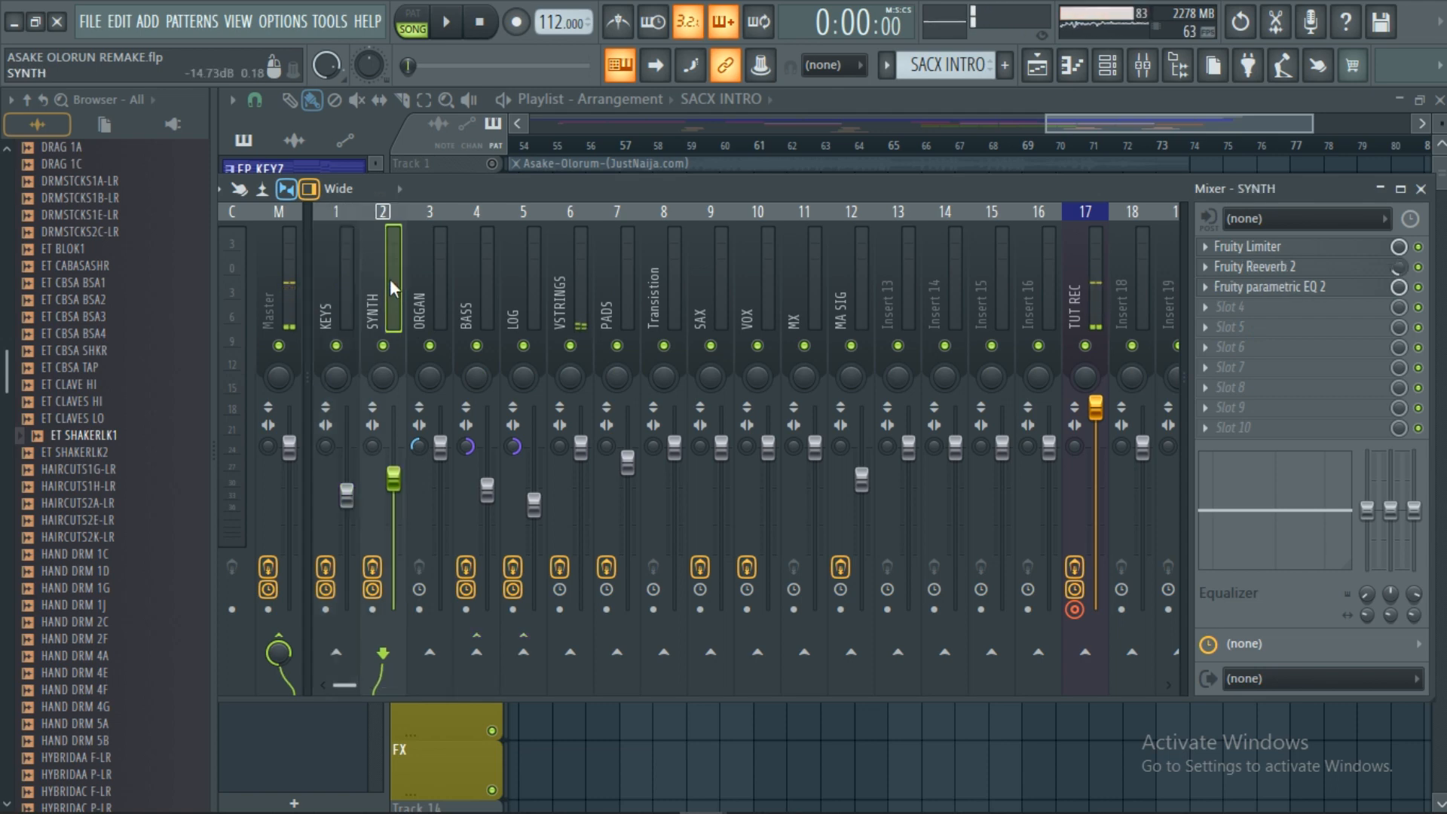
pyautogui.click(1262, 251)
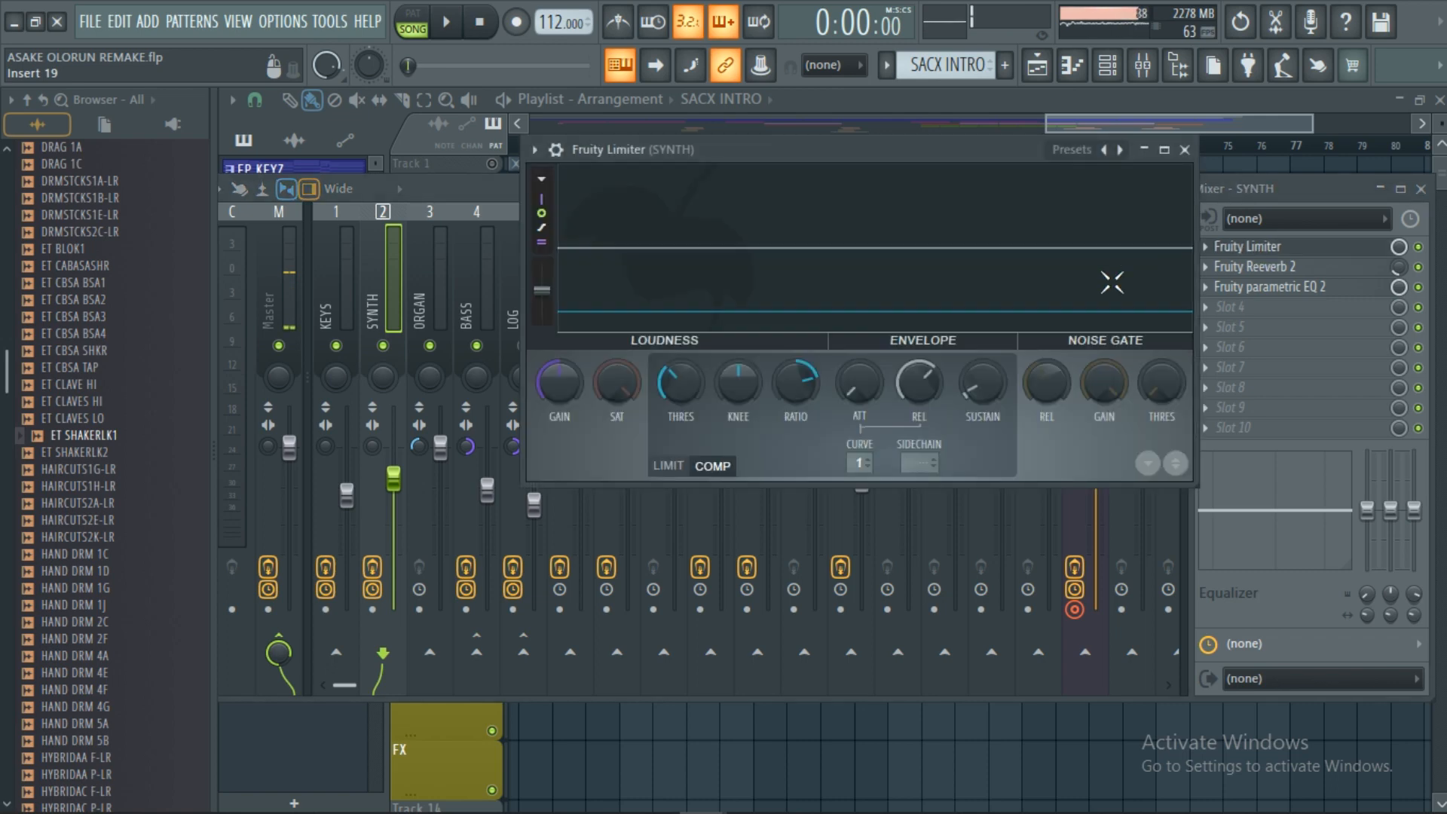
pyautogui.click(1185, 149)
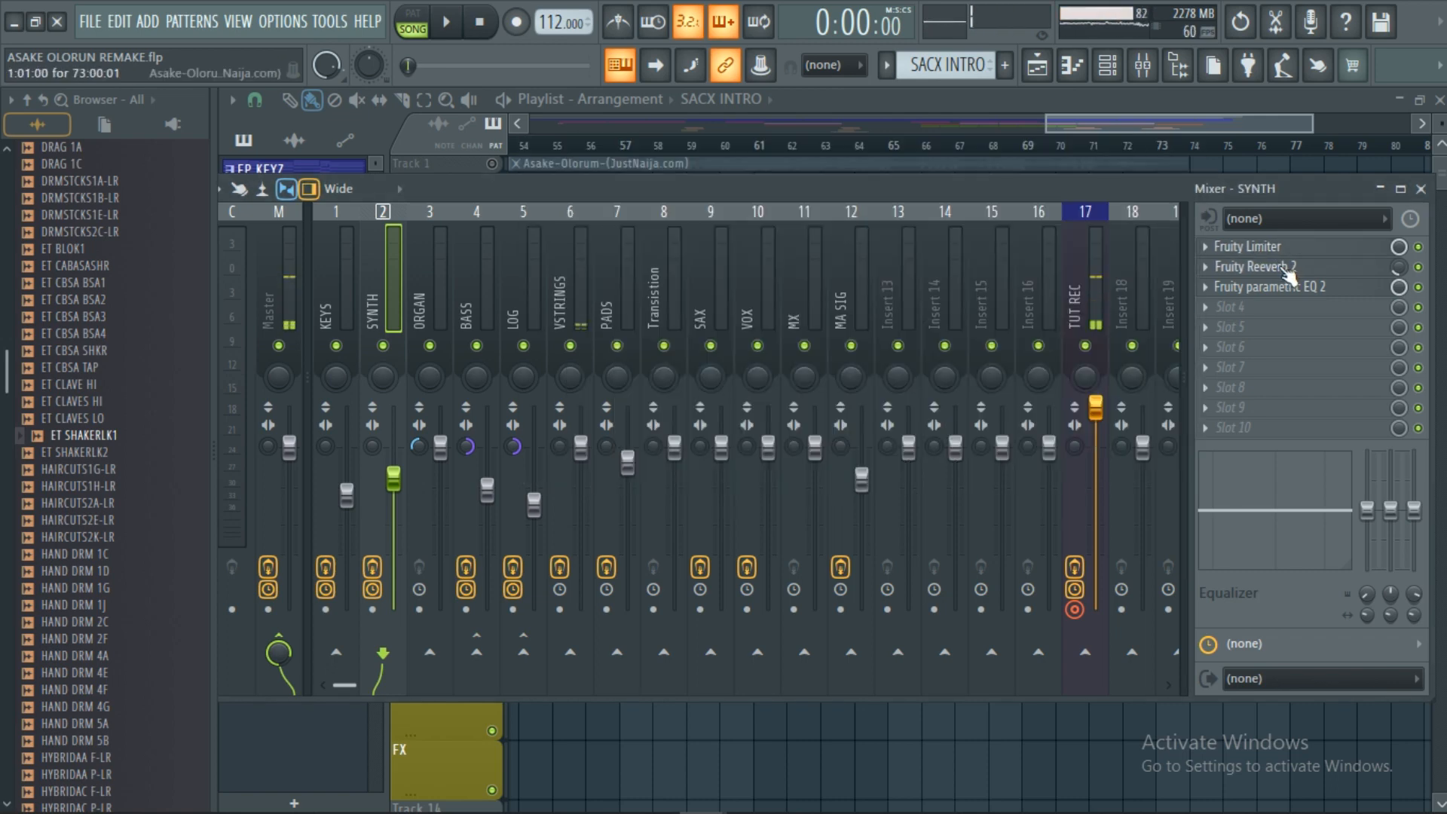
pyautogui.click(1281, 287)
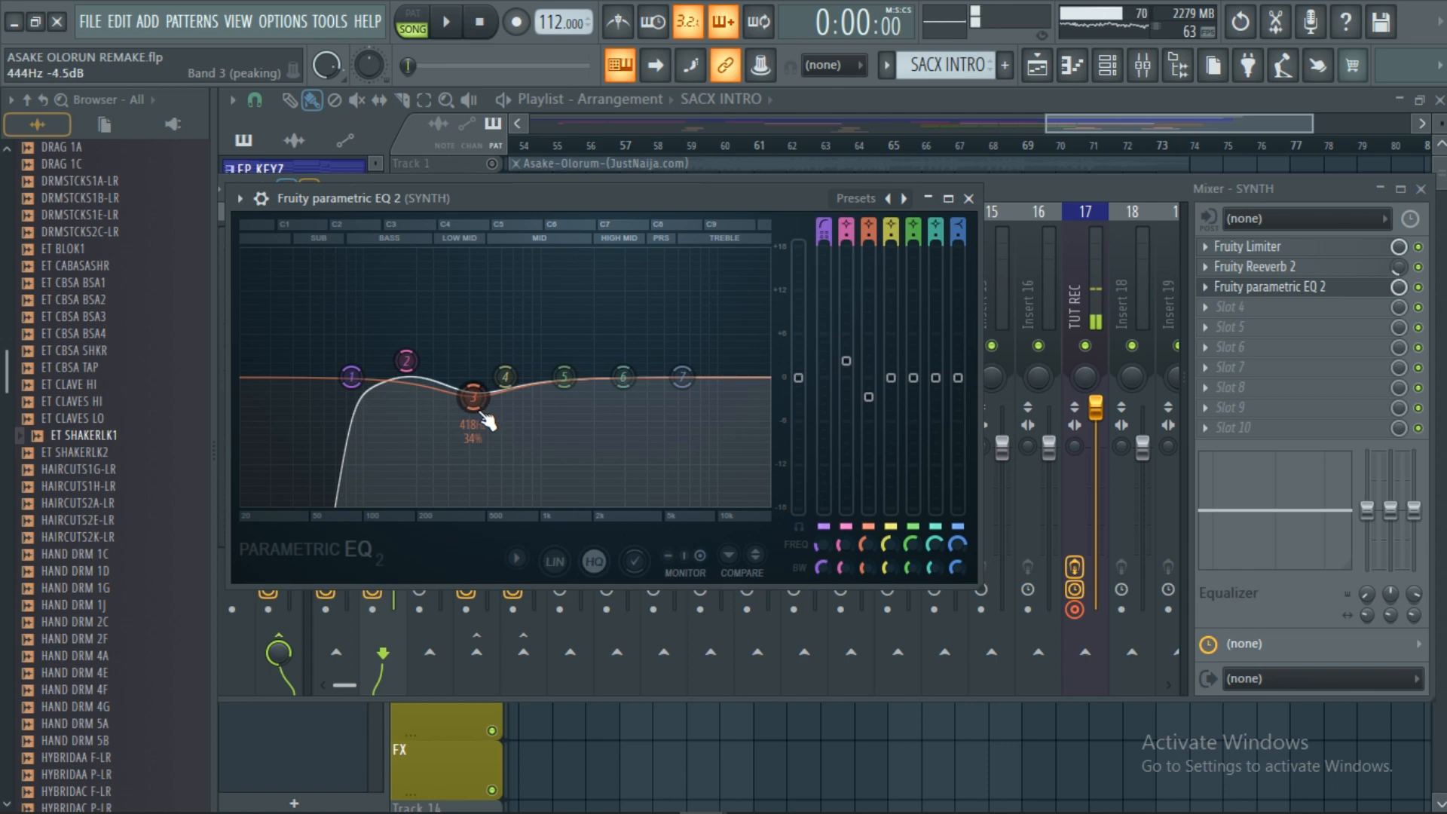
pyautogui.click(968, 198)
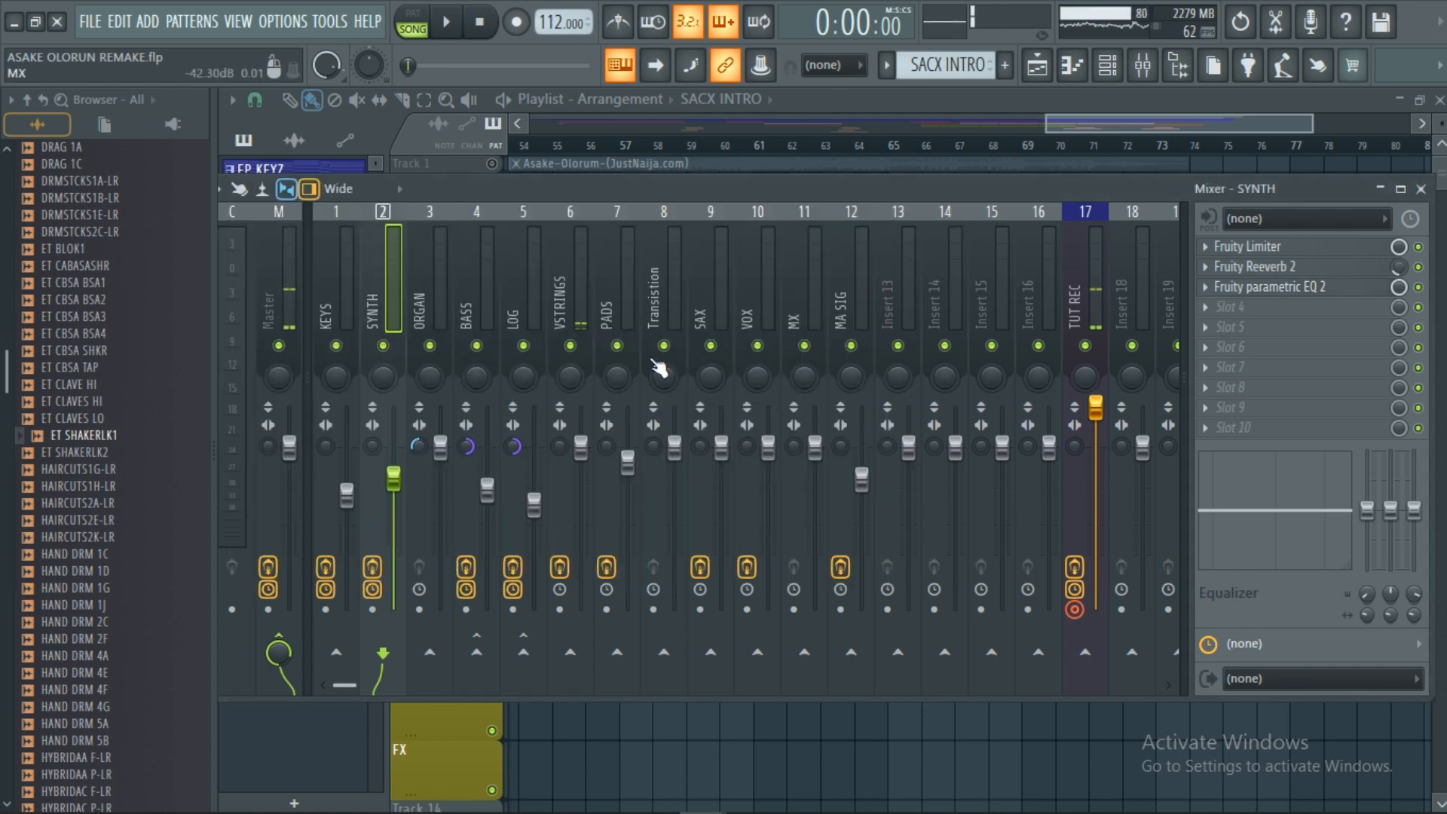
# Browse the ORGAN, BASS and LOG insert effects, reviewing BASS's Pro-MB and two limiters.
pyautogui.click(428, 311)
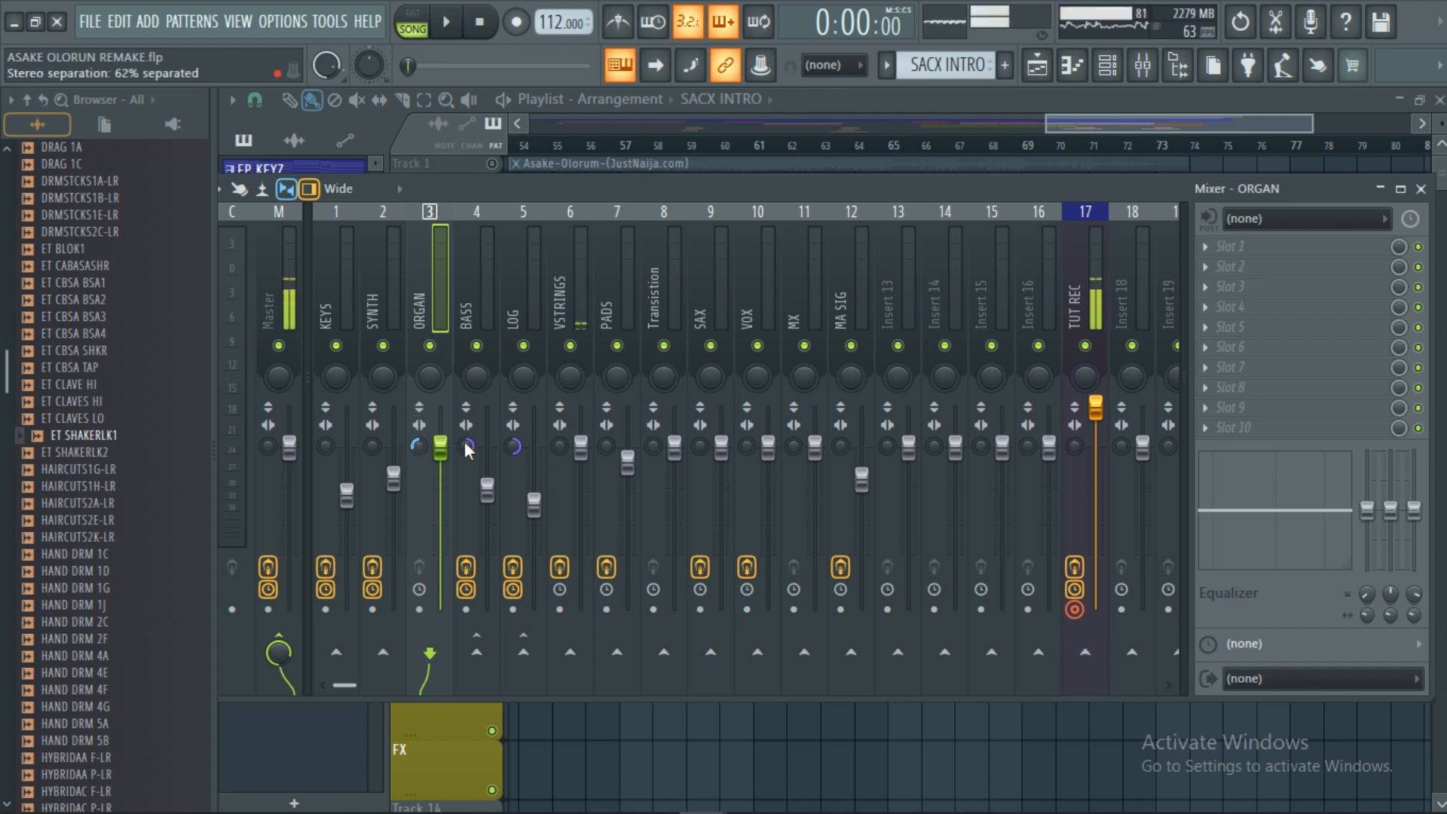
pyautogui.click(485, 304)
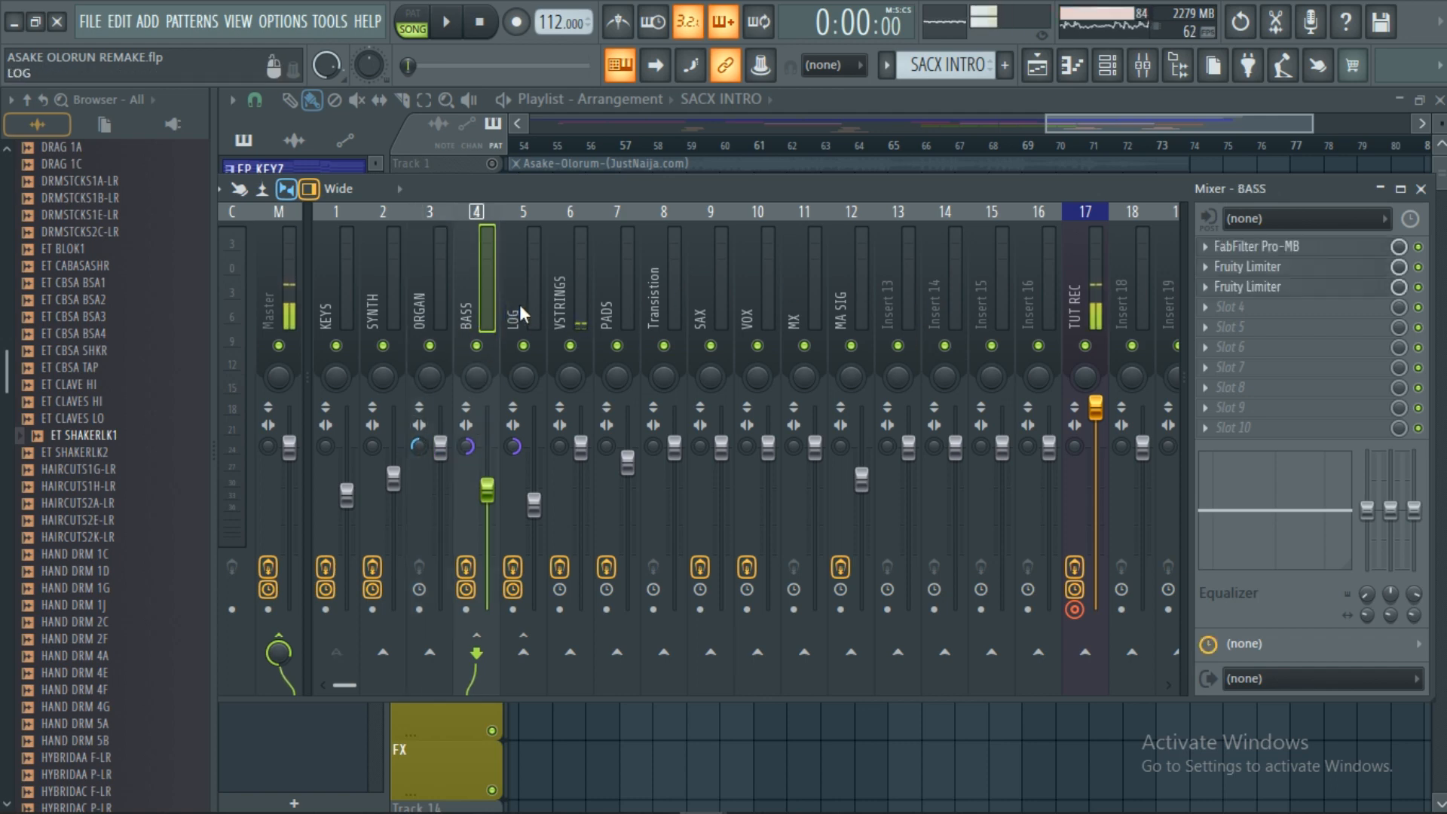
pyautogui.click(519, 305)
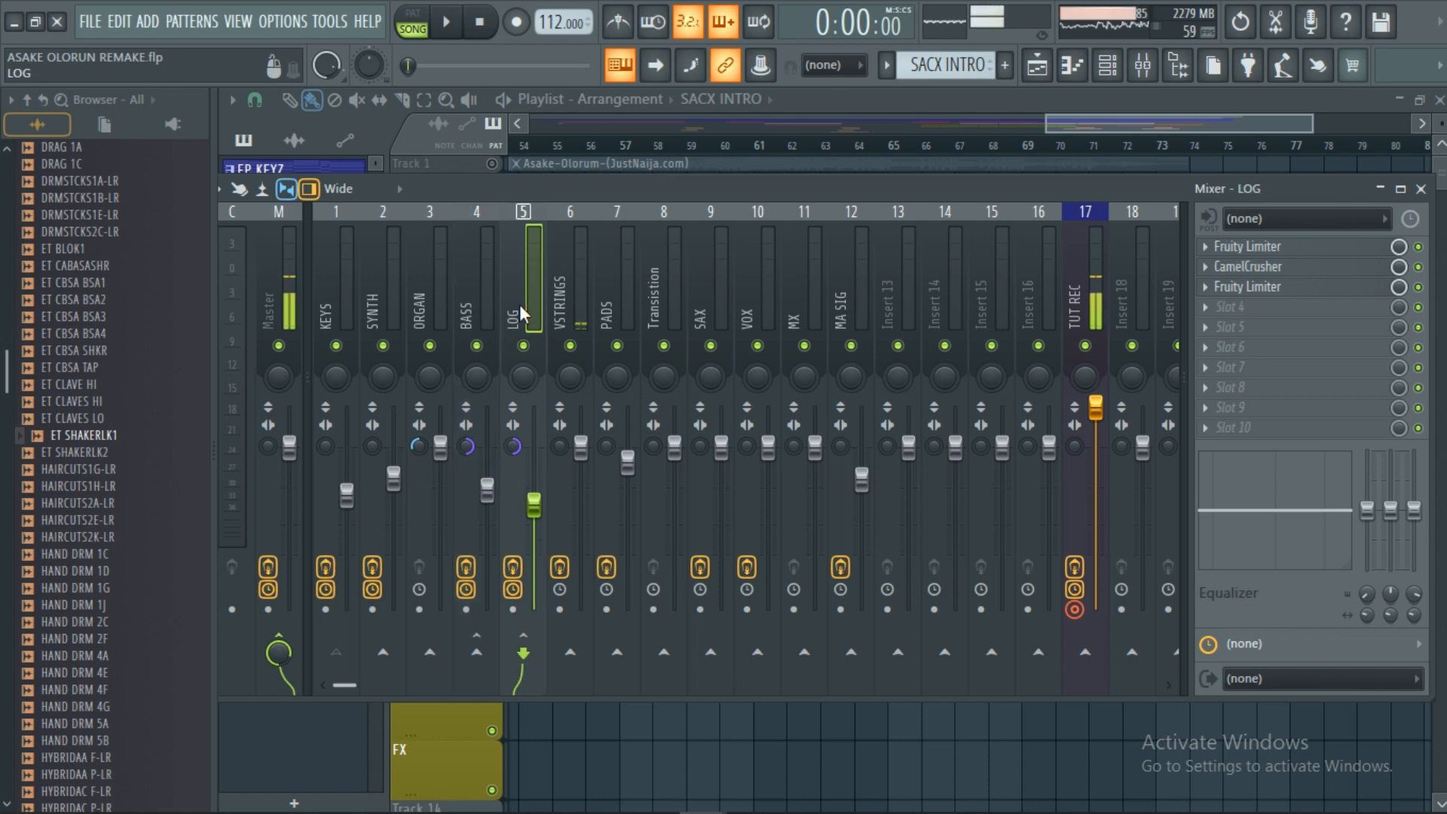
pyautogui.click(481, 310)
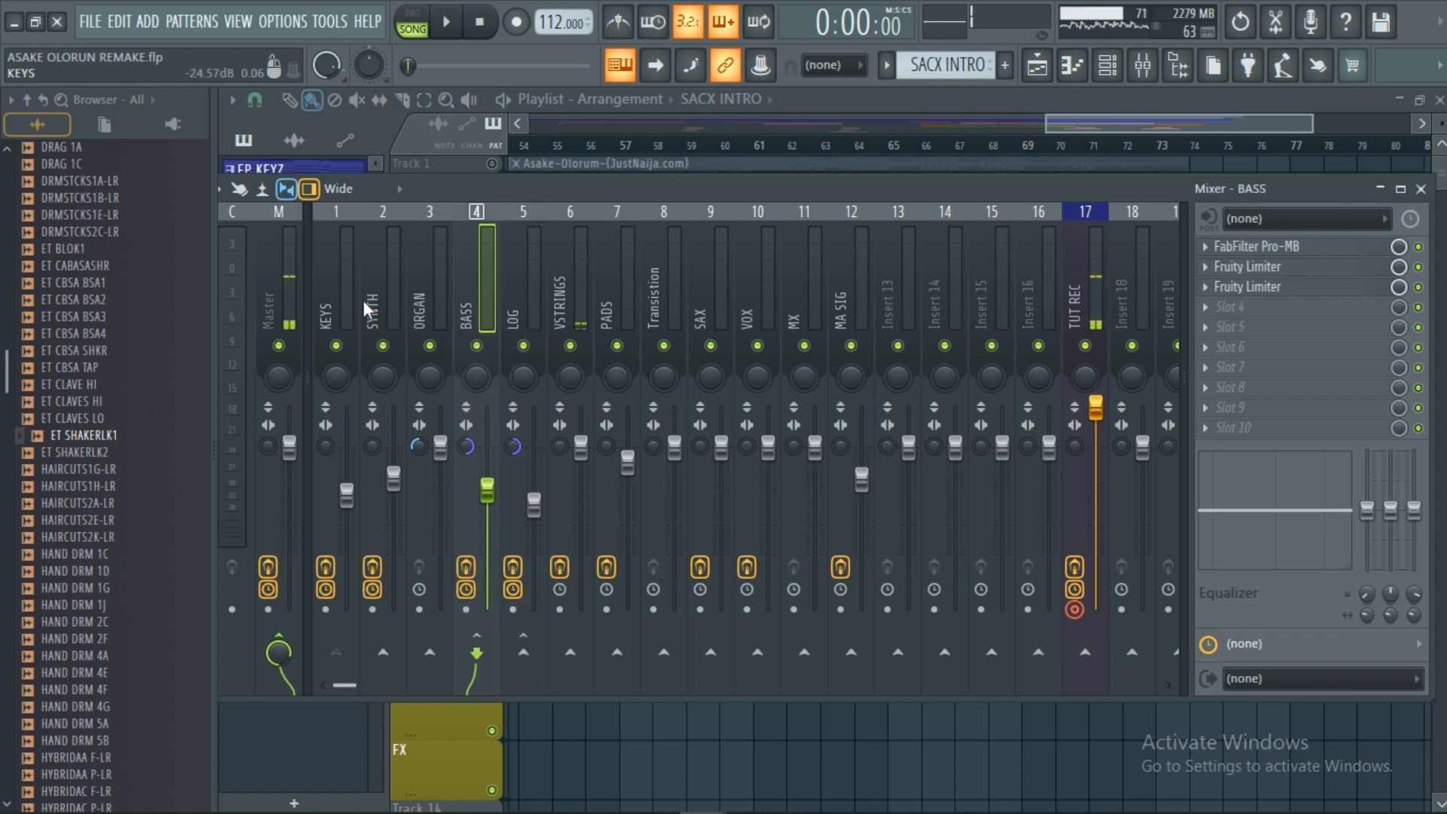
pyautogui.click(522, 310)
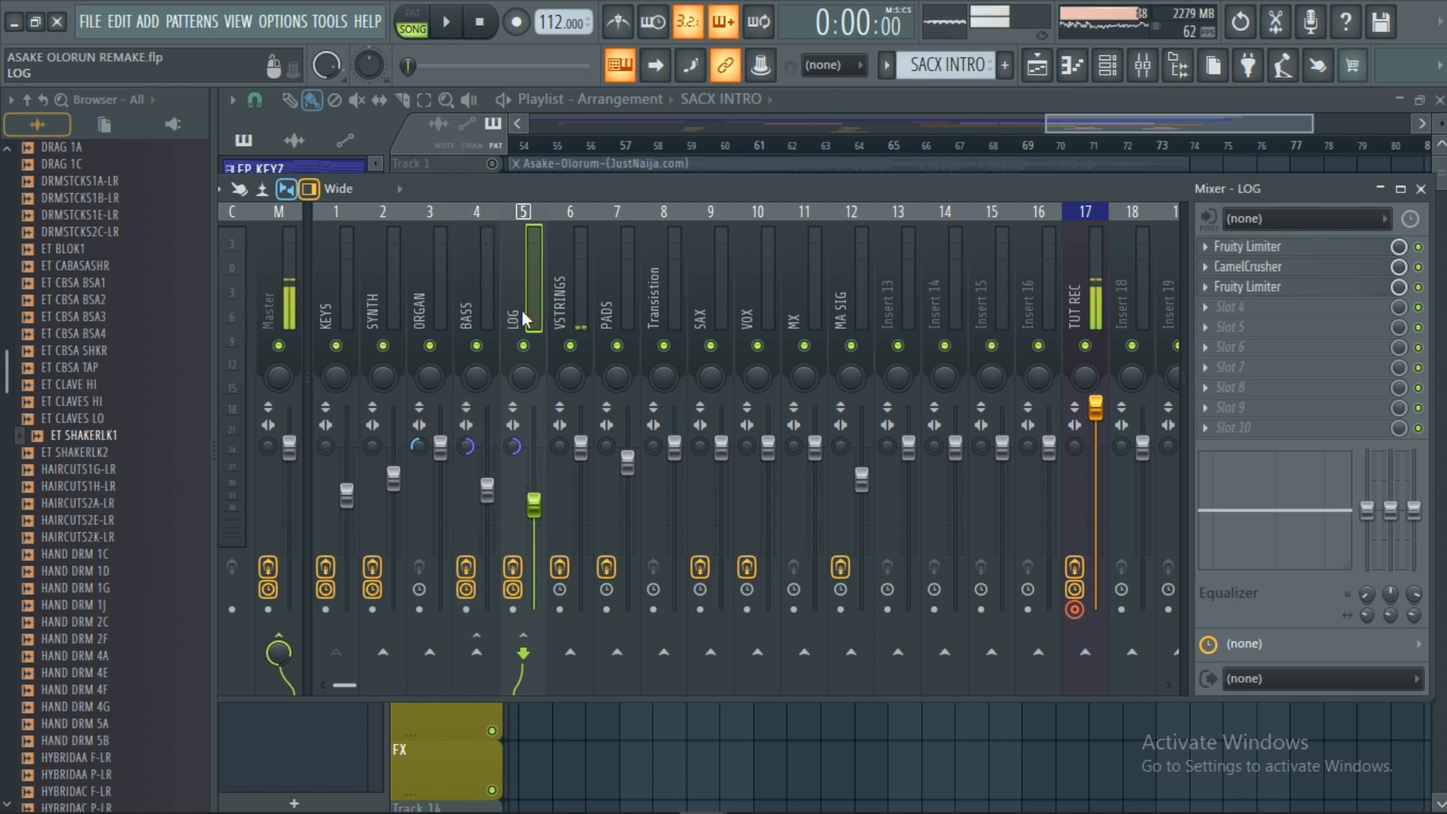
pyautogui.click(477, 284)
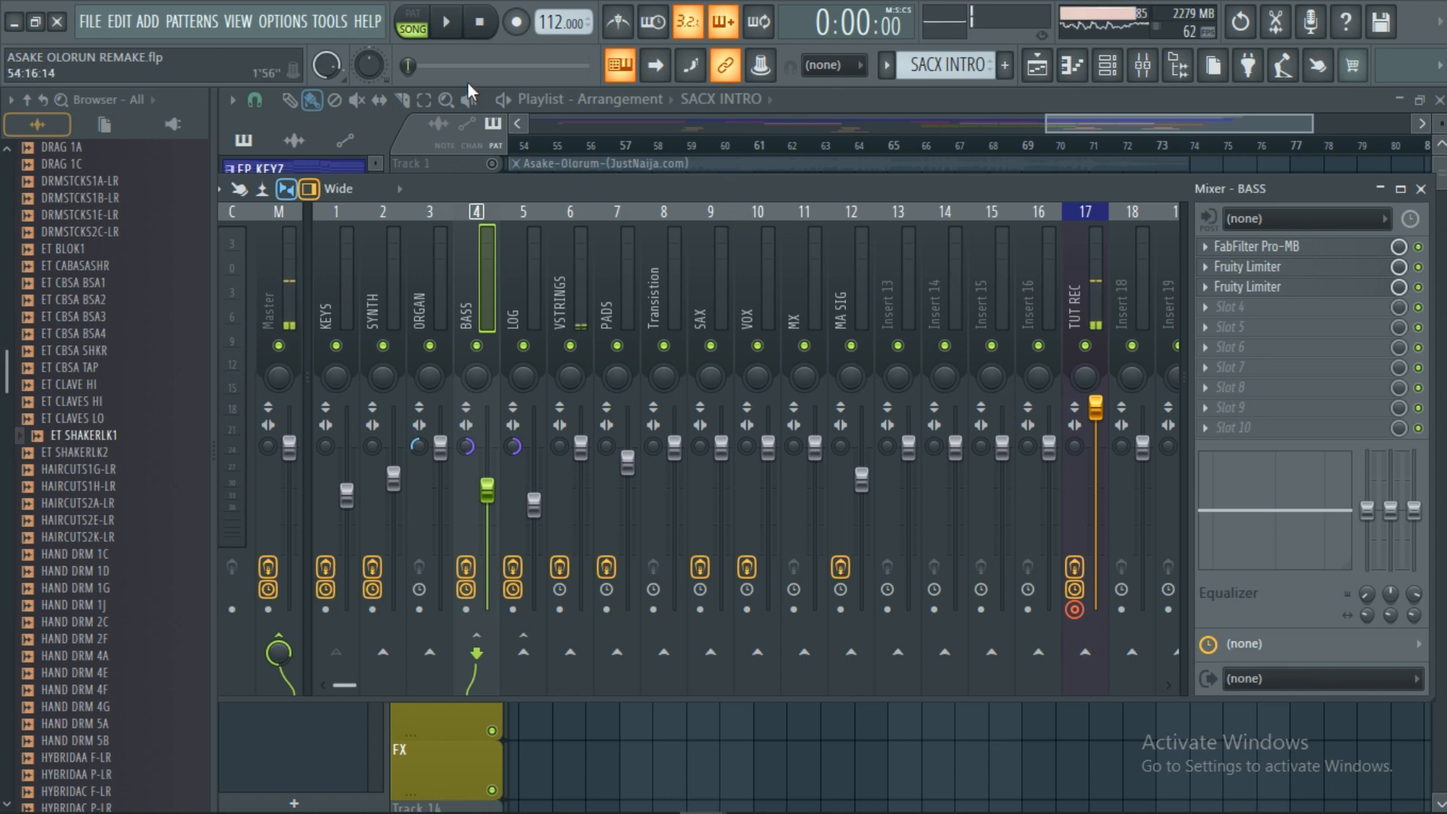
pyautogui.click(536, 305)
# Select the VSTRINGS insert and review its Fruity Reeverb 2 settings.
pyautogui.click(570, 305)
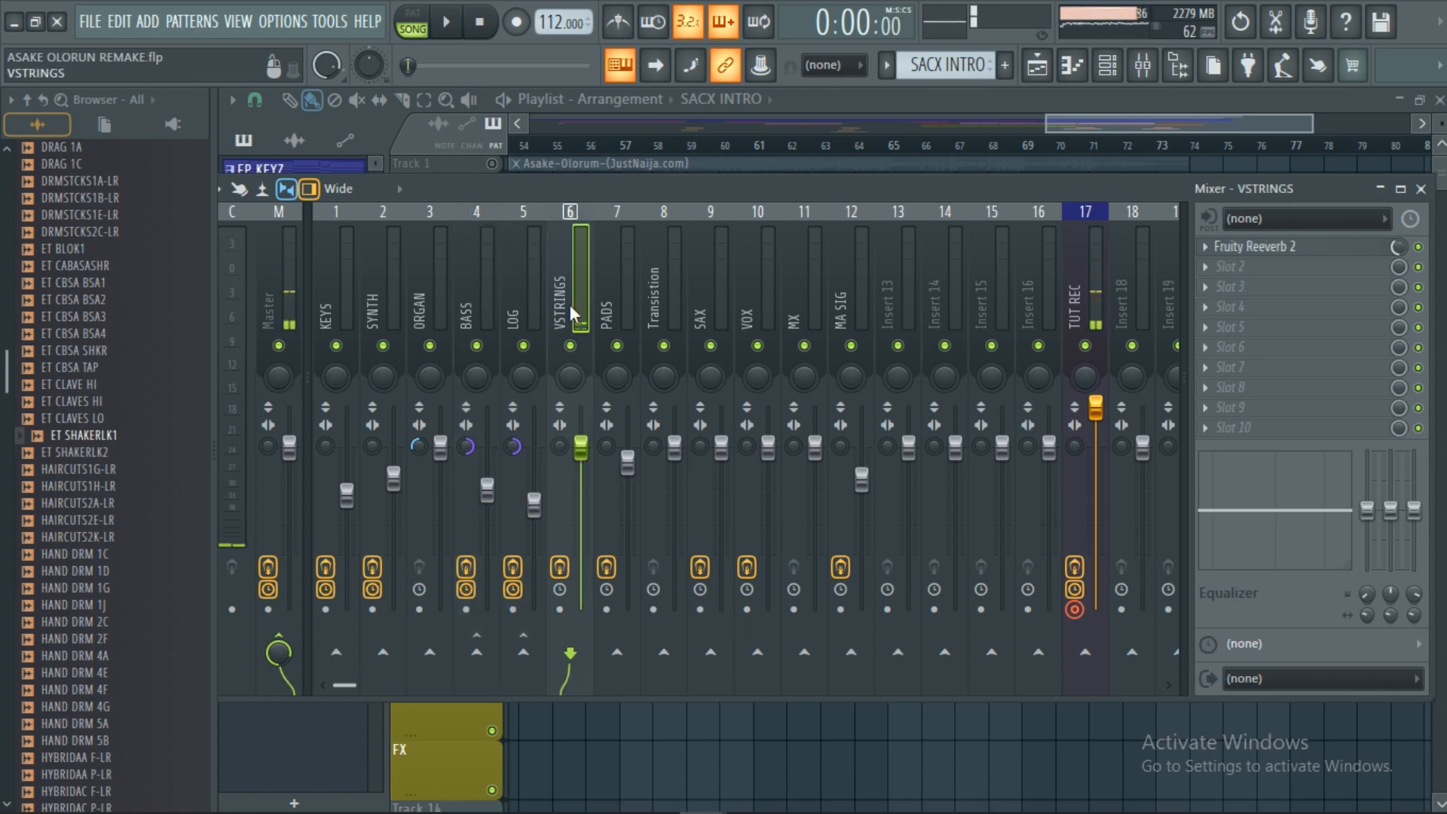
pyautogui.click(1267, 251)
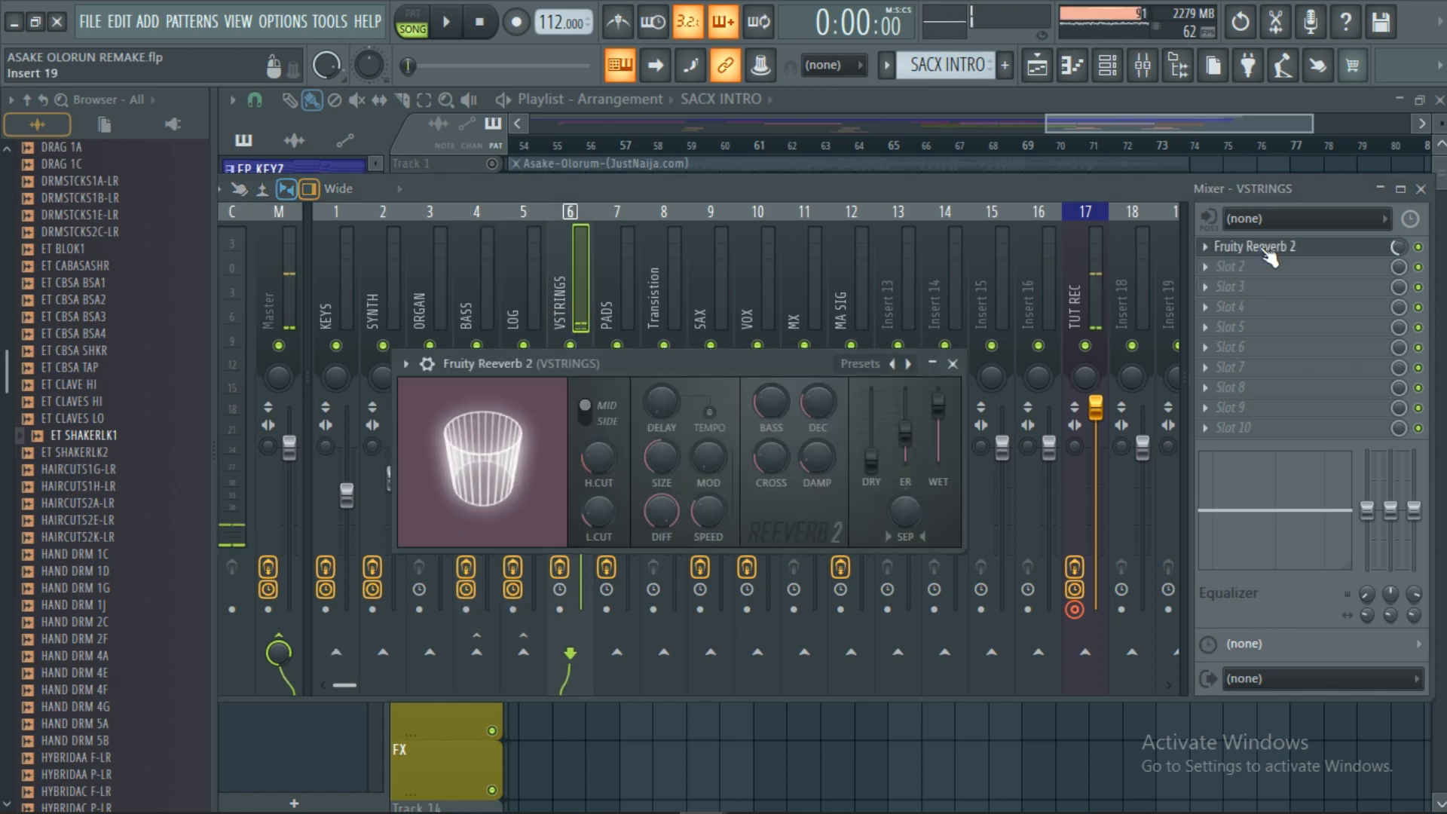
pyautogui.click(953, 364)
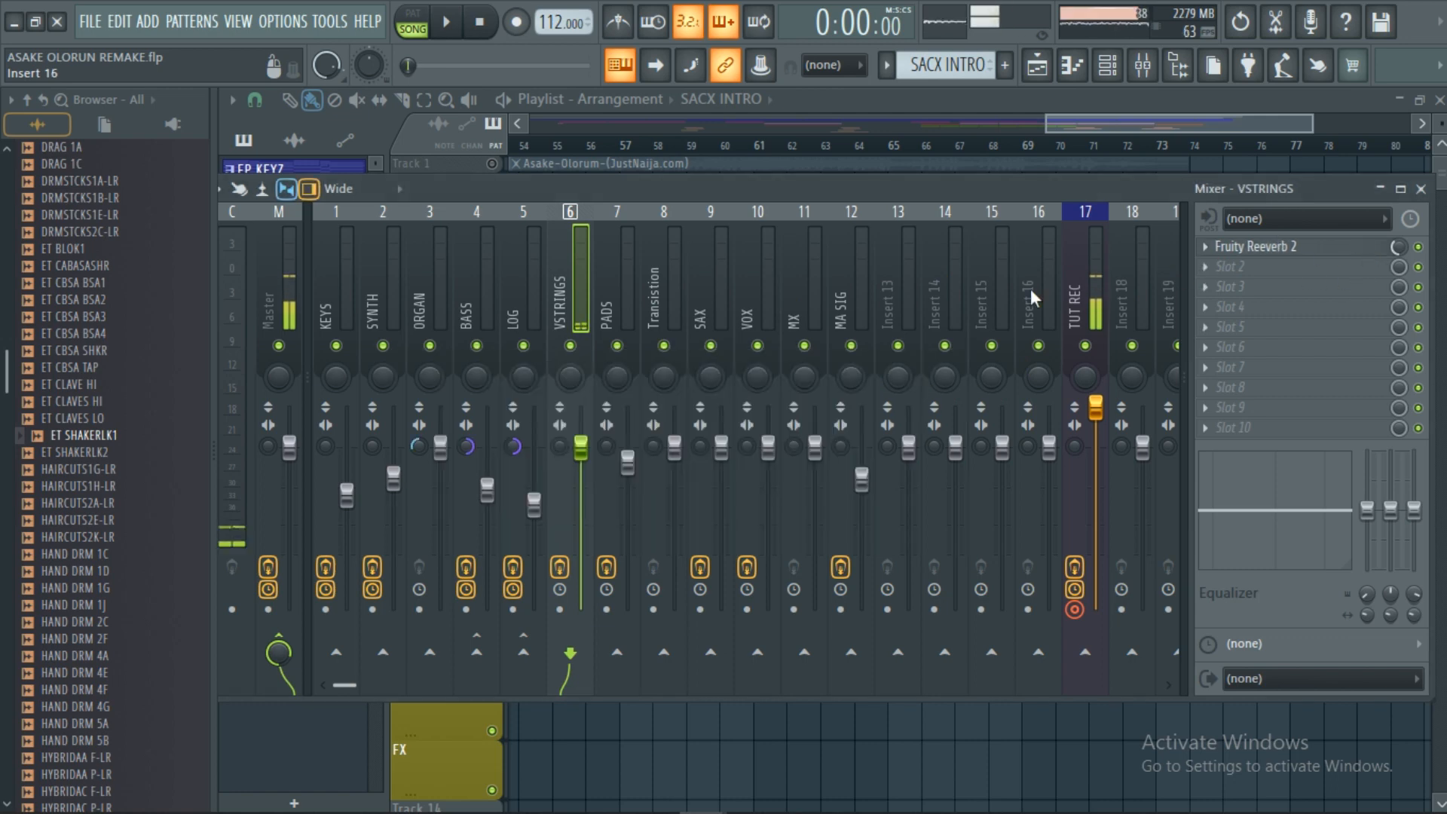
# Review the PADS insert's low-cut Fruity parametric EQ 2, then select the empty Transition insert.
pyautogui.click(631, 301)
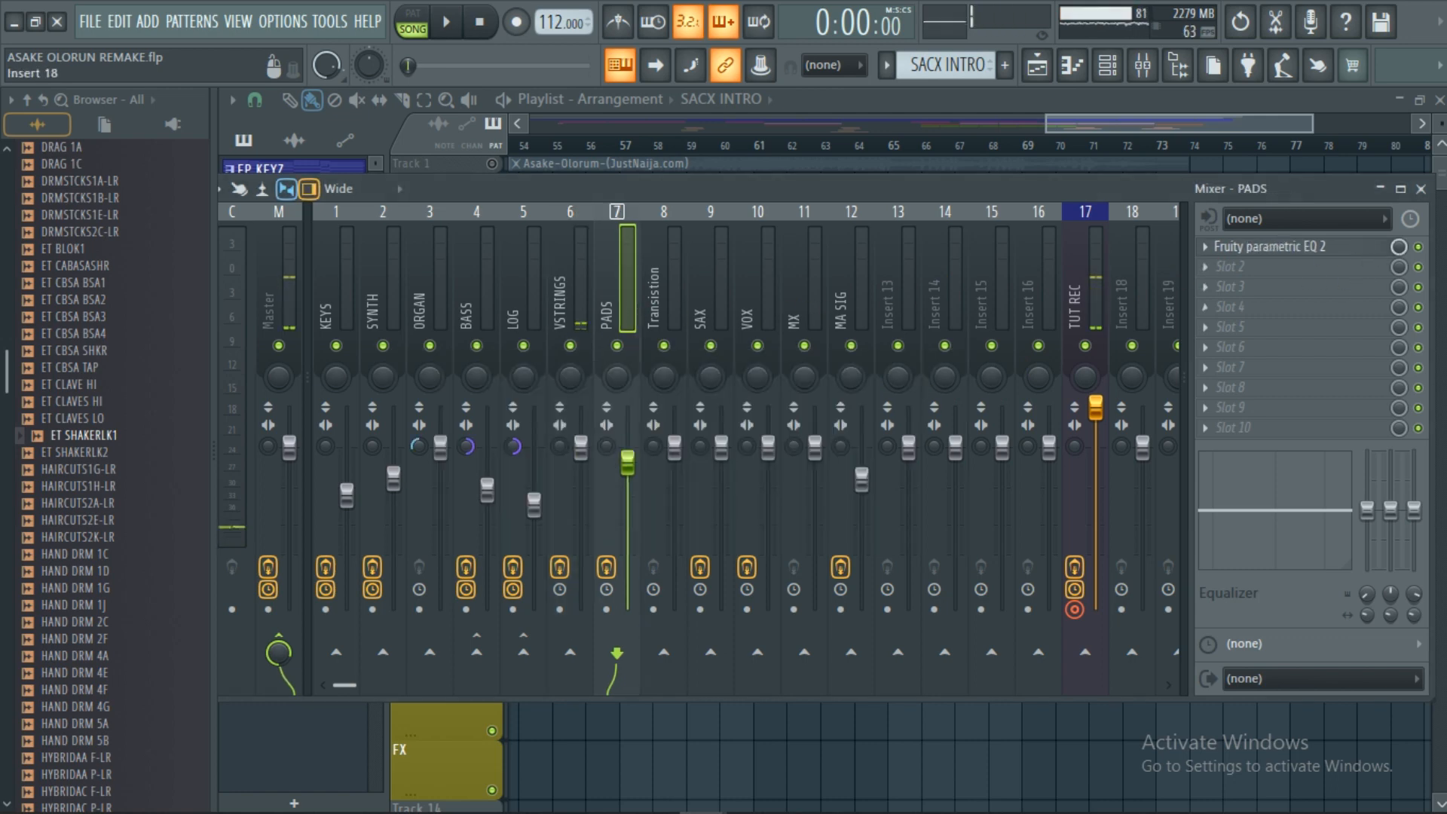
pyautogui.click(1308, 249)
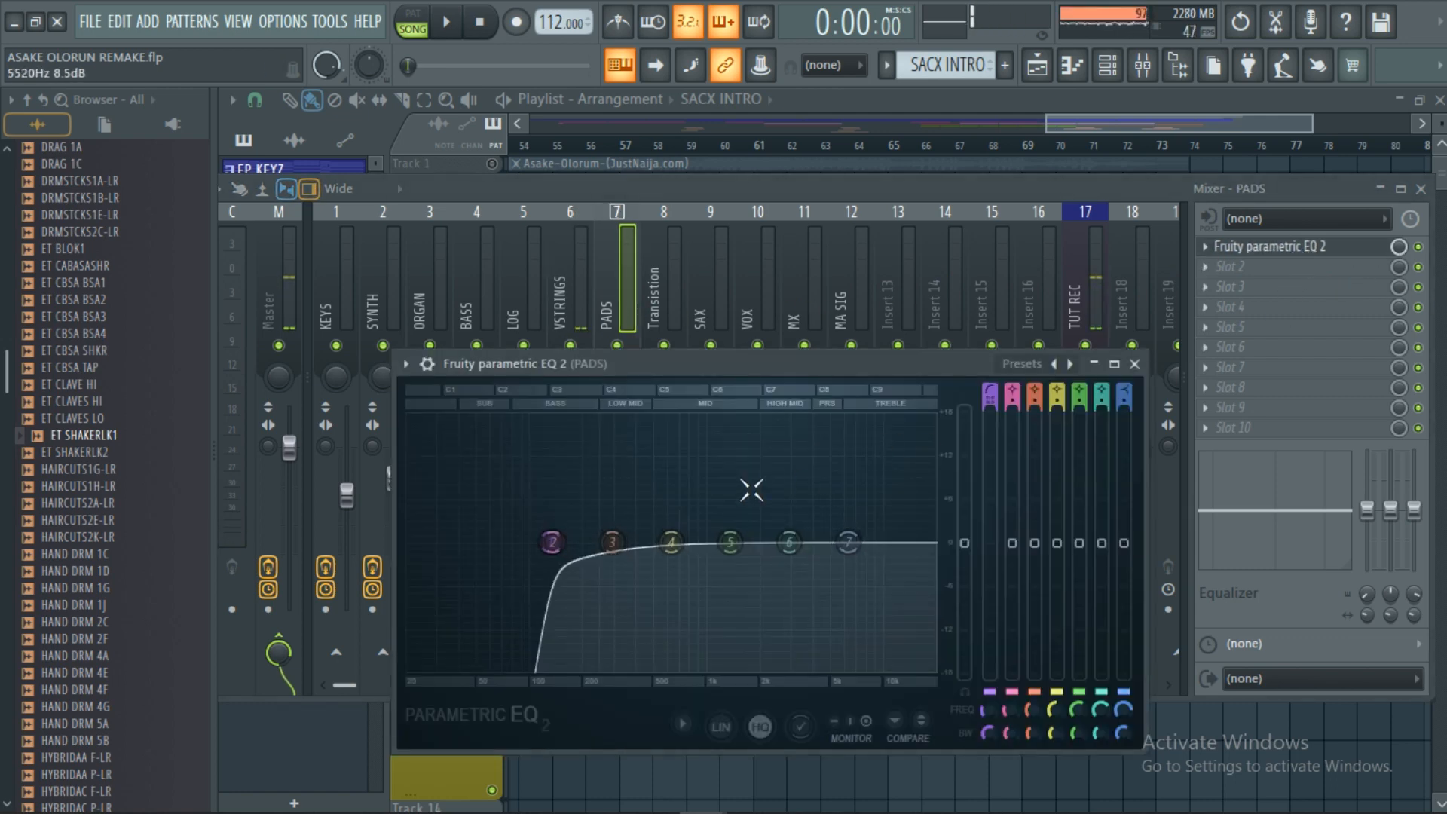
pyautogui.click(1134, 363)
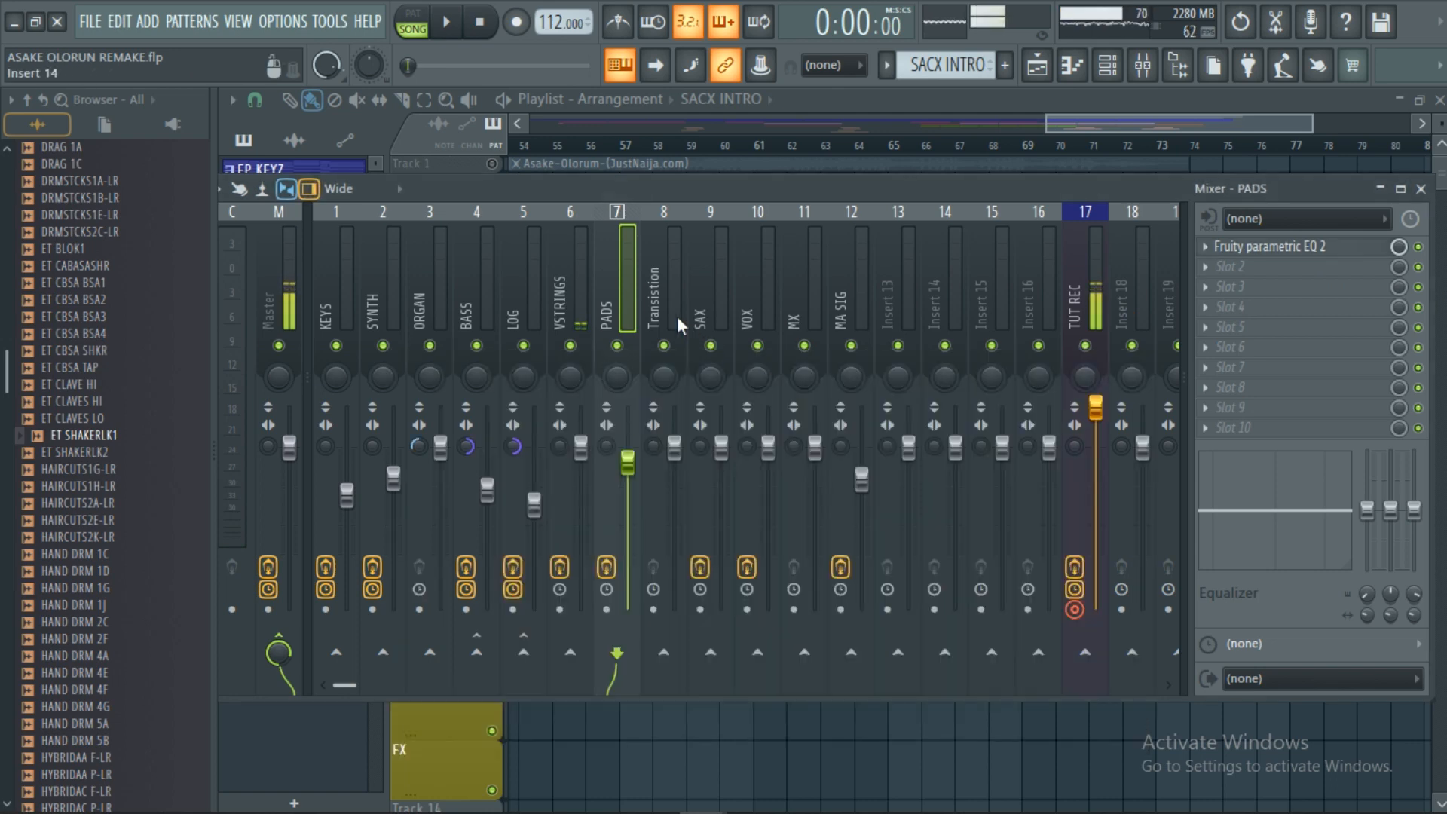
pyautogui.click(664, 297)
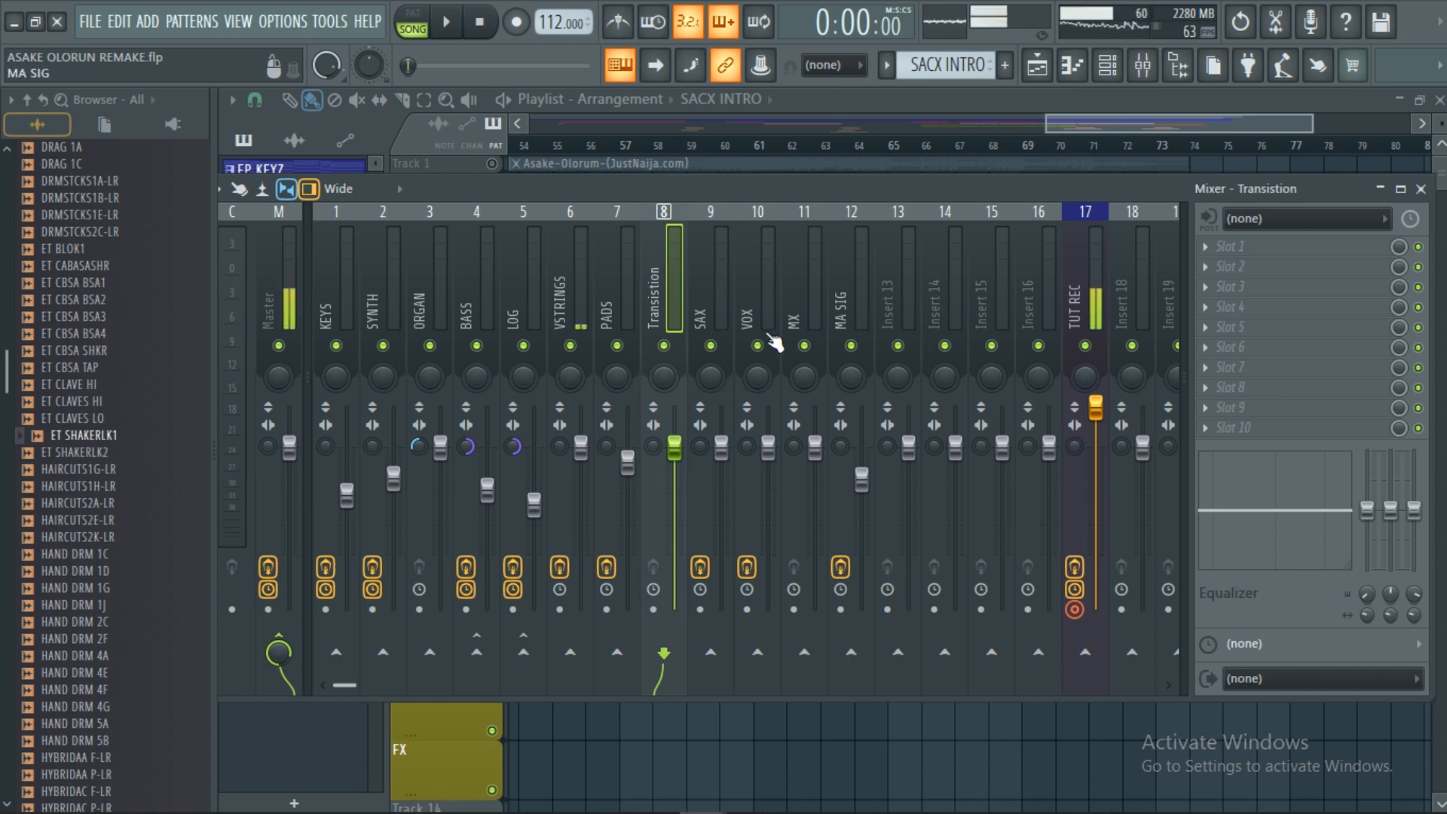
# Inspect insert 9 SAX's EQ, reverb and delay, then insert 10 VOX's Parametric EQ 2 and Reeverb 2.
pyautogui.click(721, 309)
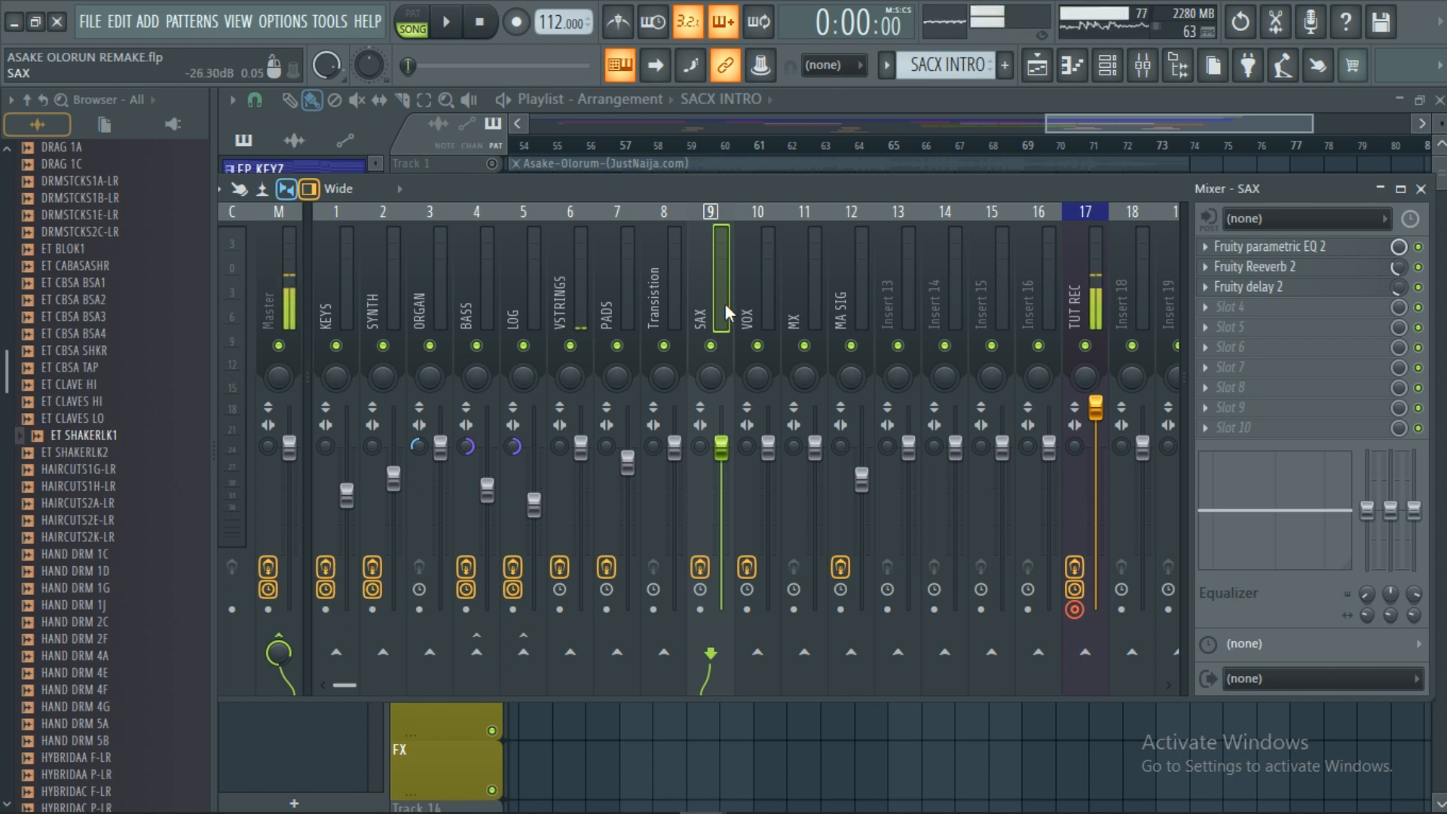
pyautogui.click(764, 305)
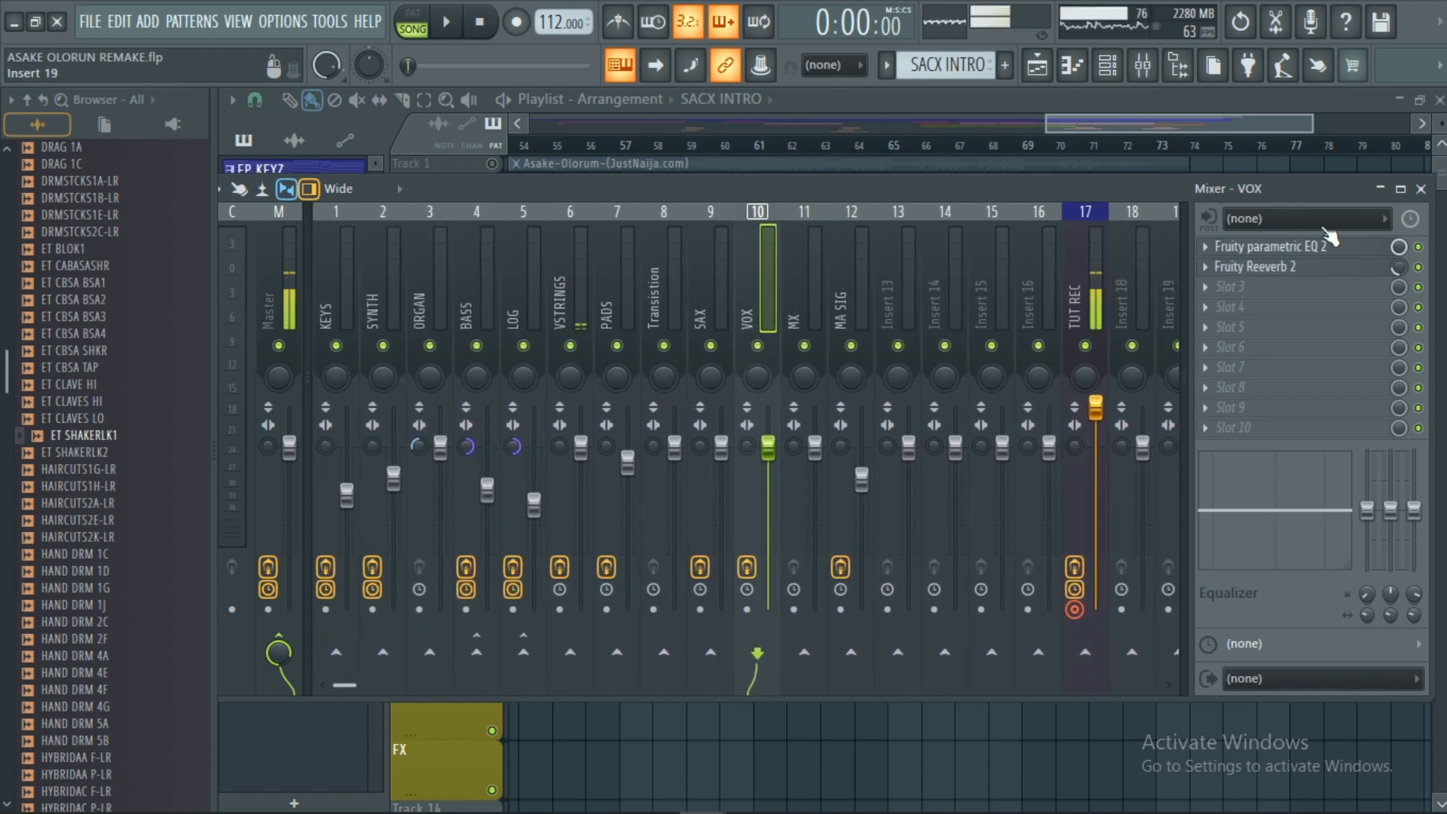
# Close the Mixer and scroll the Playlist across bars 1–89, including the Asake-Olorum reference tracks.
pyautogui.click(1420, 189)
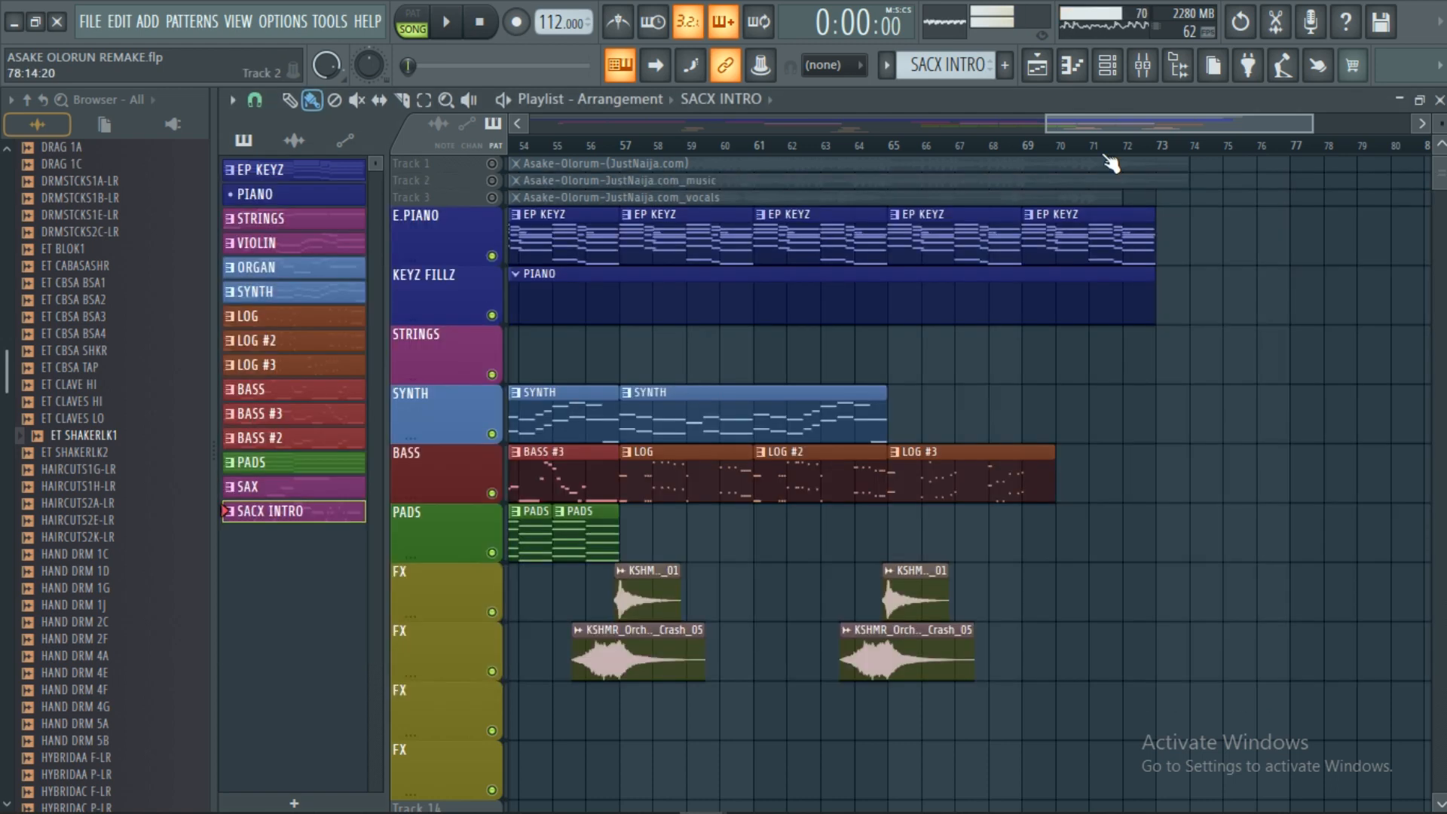
pyautogui.scroll(-5, 1111, 154)
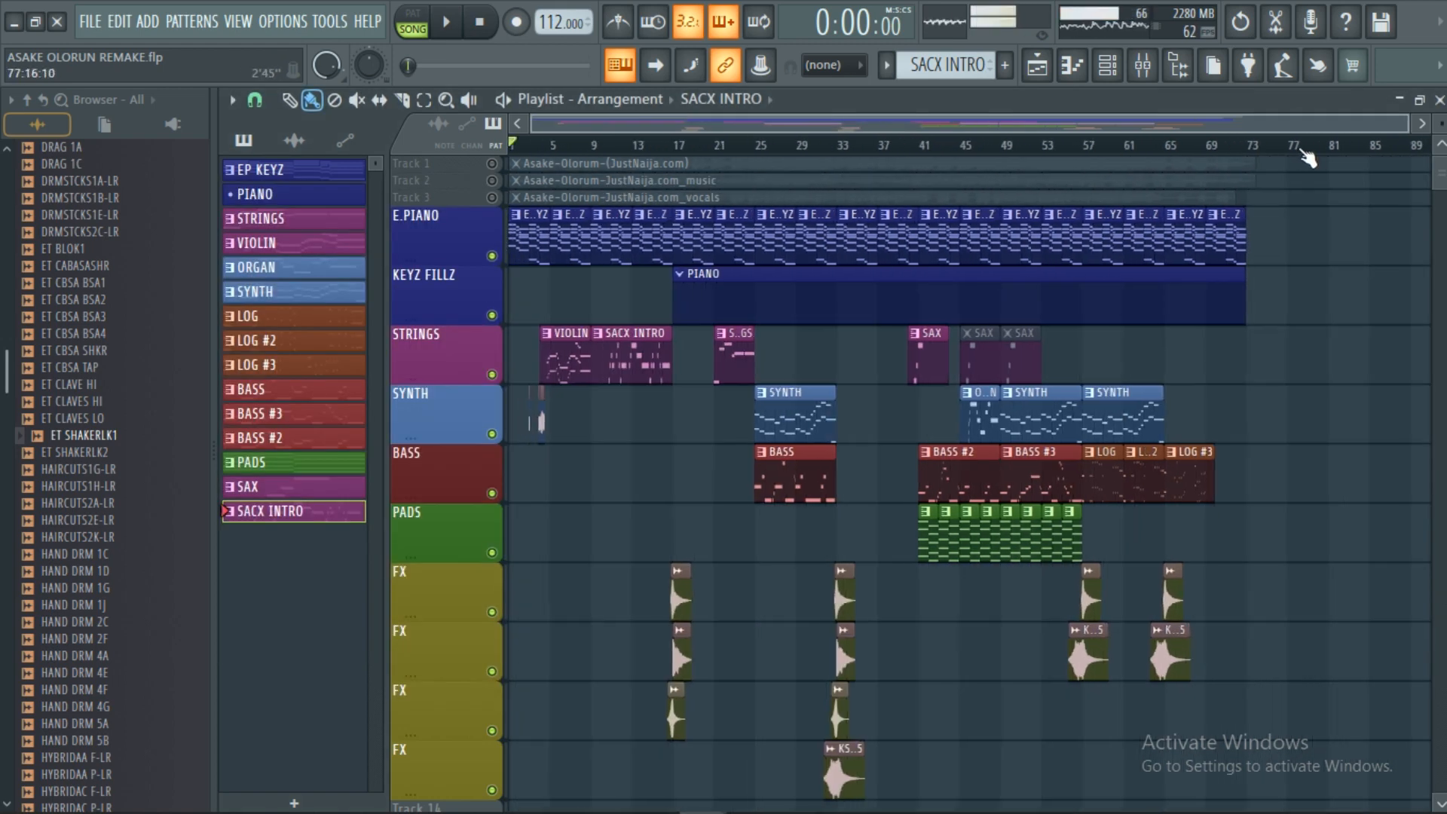
pyautogui.scroll(5, 1273, 153)
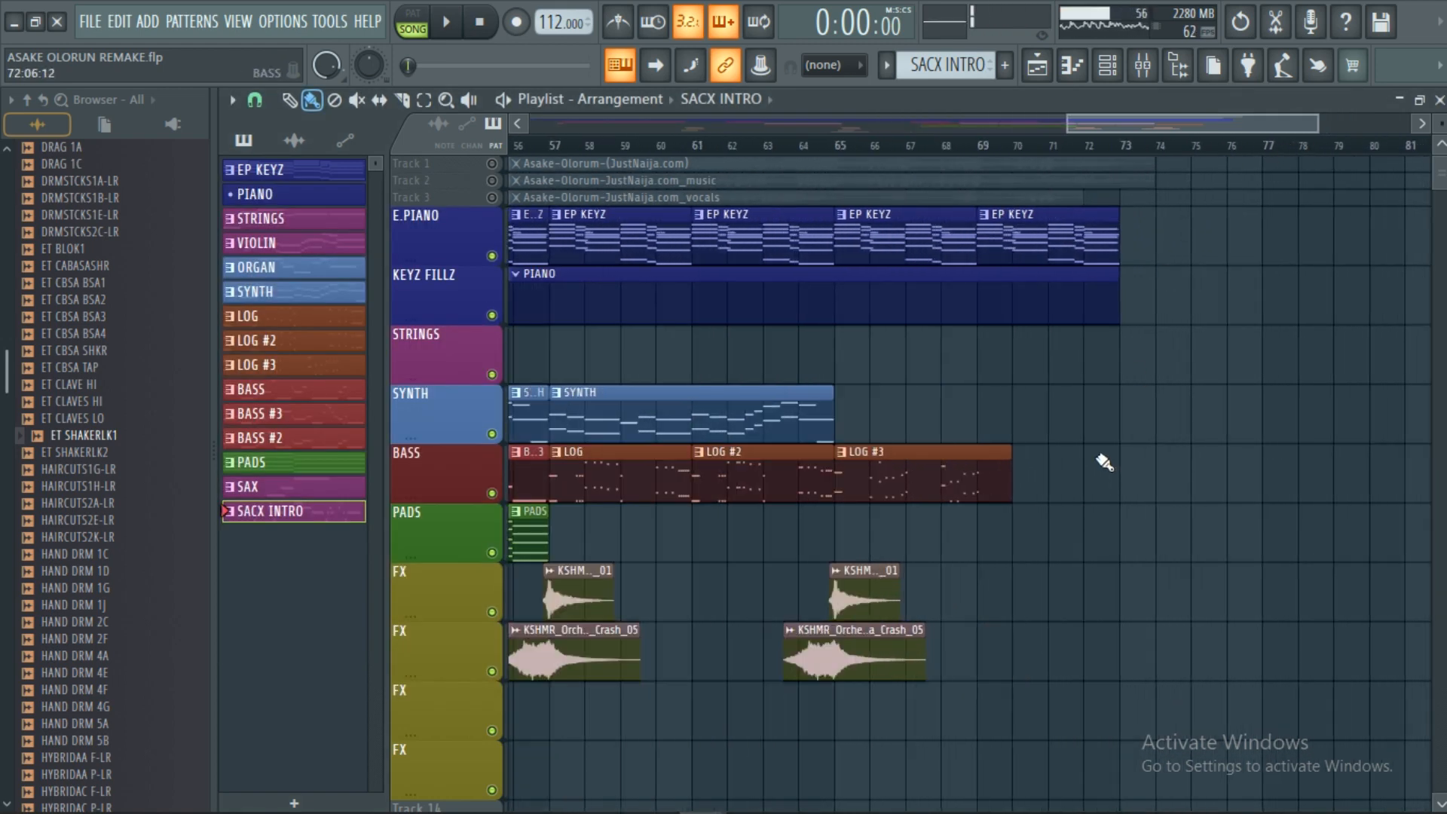
pyautogui.scroll(-5, 1102, 462)
pyautogui.scroll(5, 1124, 184)
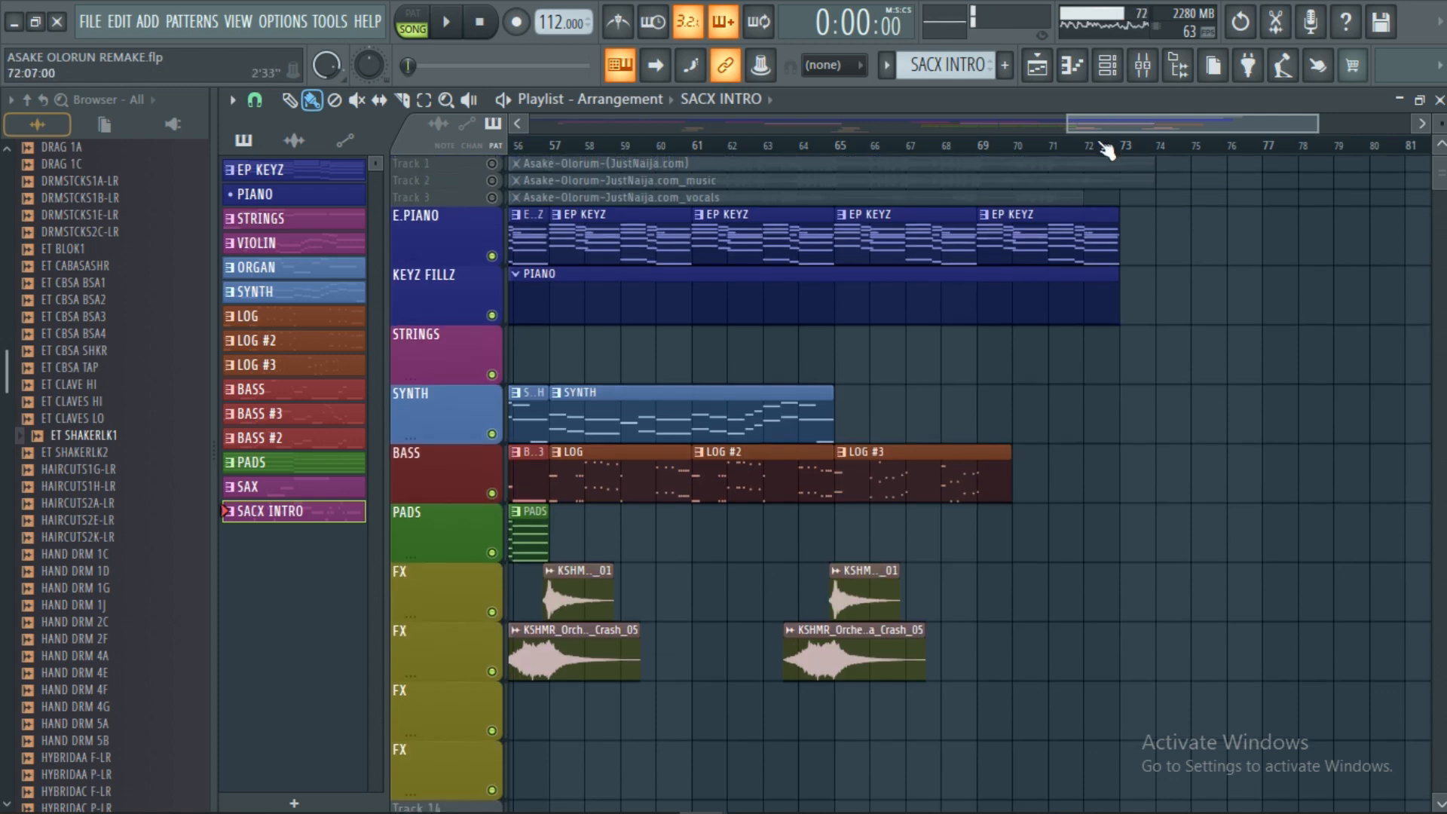
pyautogui.scroll(-3, 1107, 153)
pyautogui.scroll(4, 1147, 151)
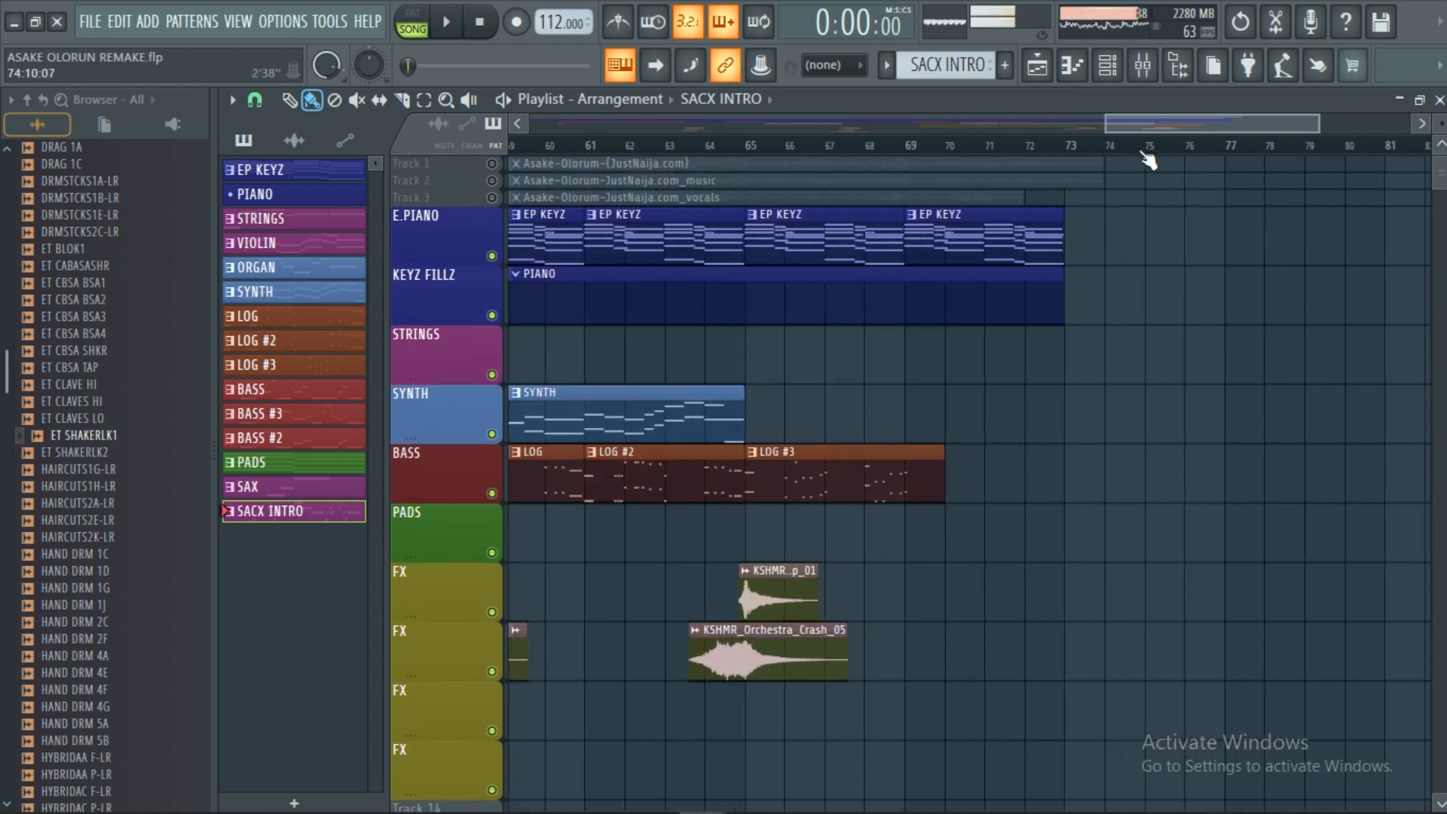
pyautogui.scroll(-3, 1146, 158)
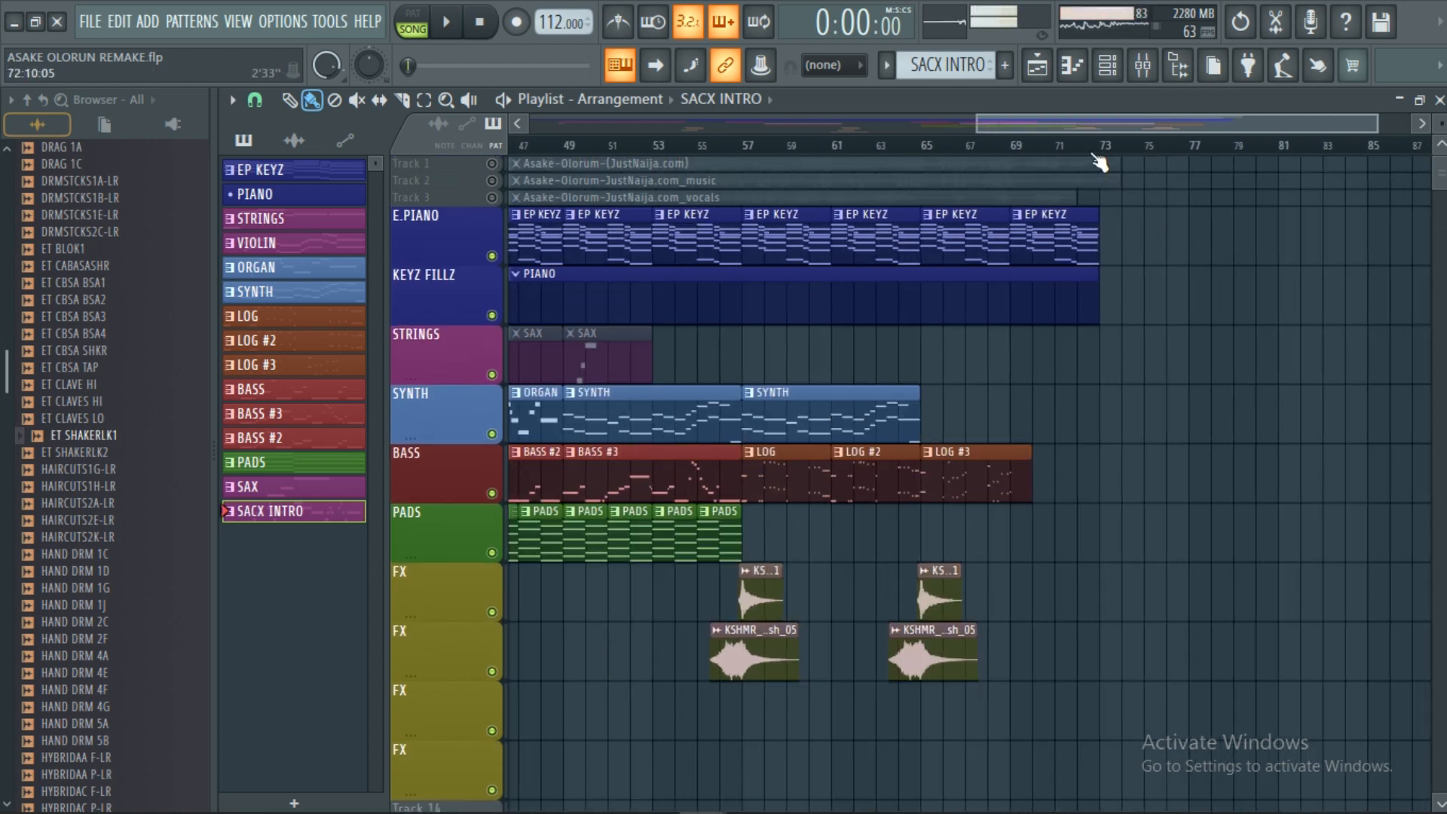
pyautogui.scroll(3, 1099, 161)
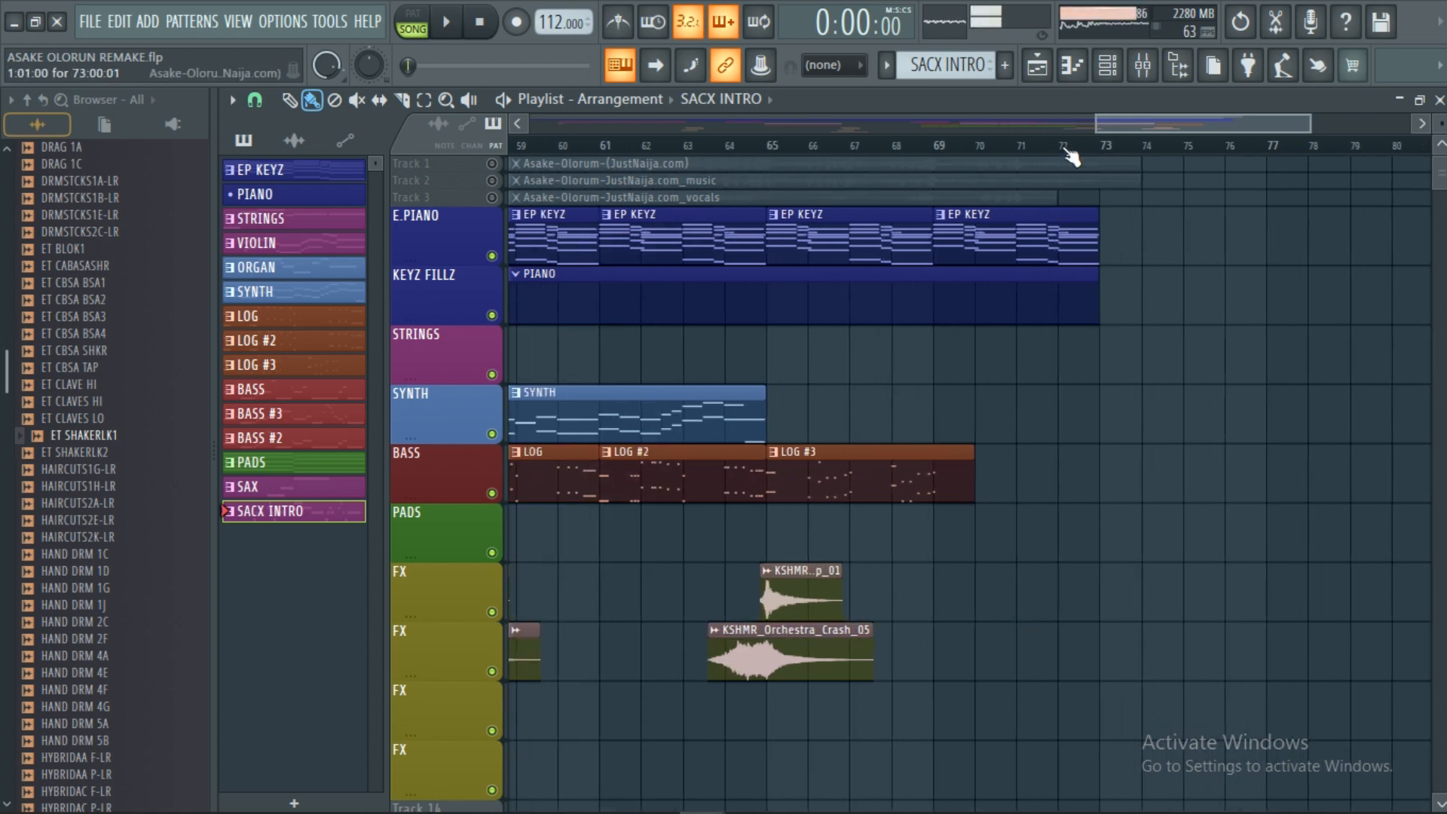
pyautogui.scroll(-2, 1070, 156)
pyautogui.scroll(-1, 992, 337)
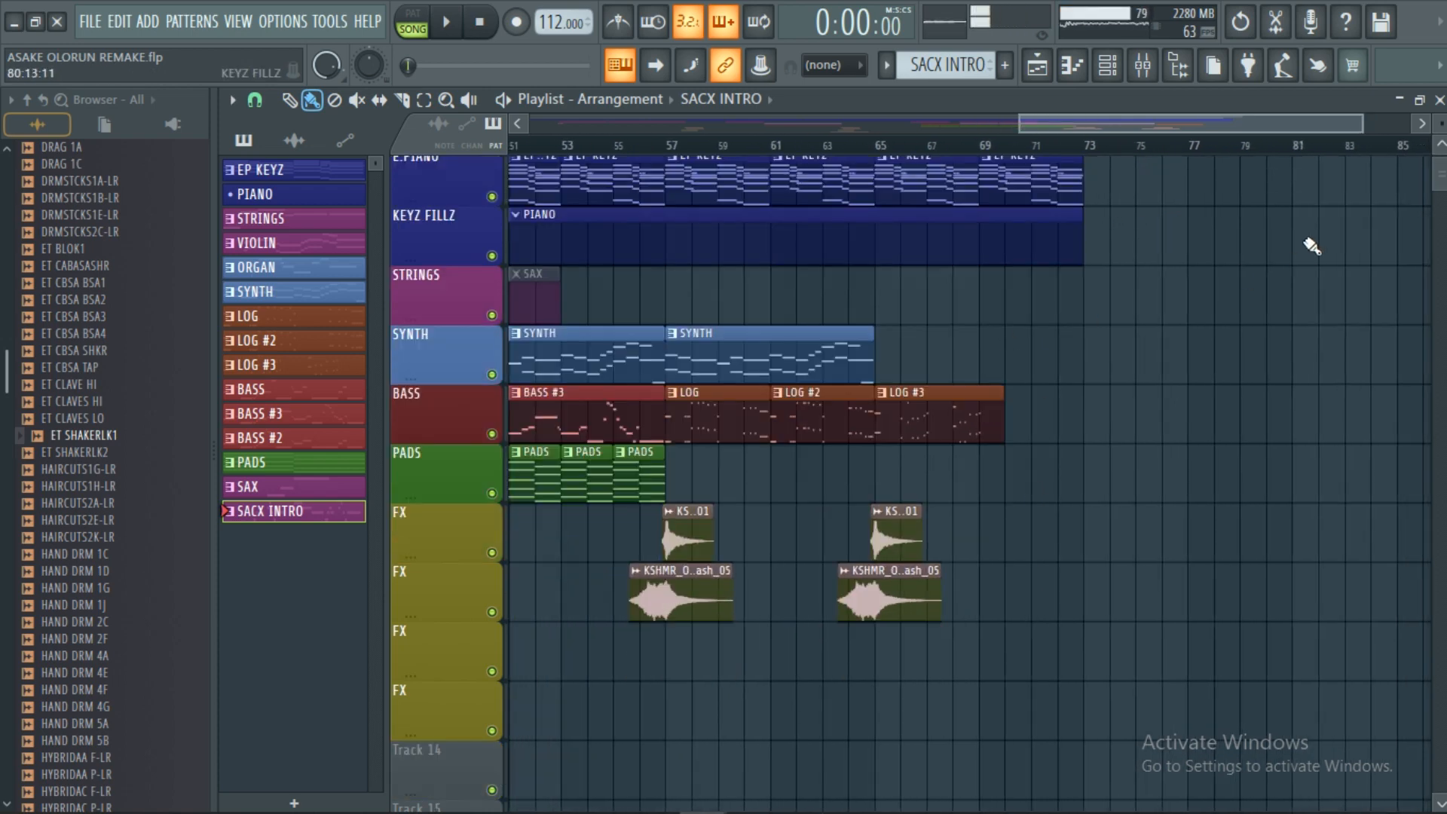
pyautogui.scroll(1, 1441, 175)
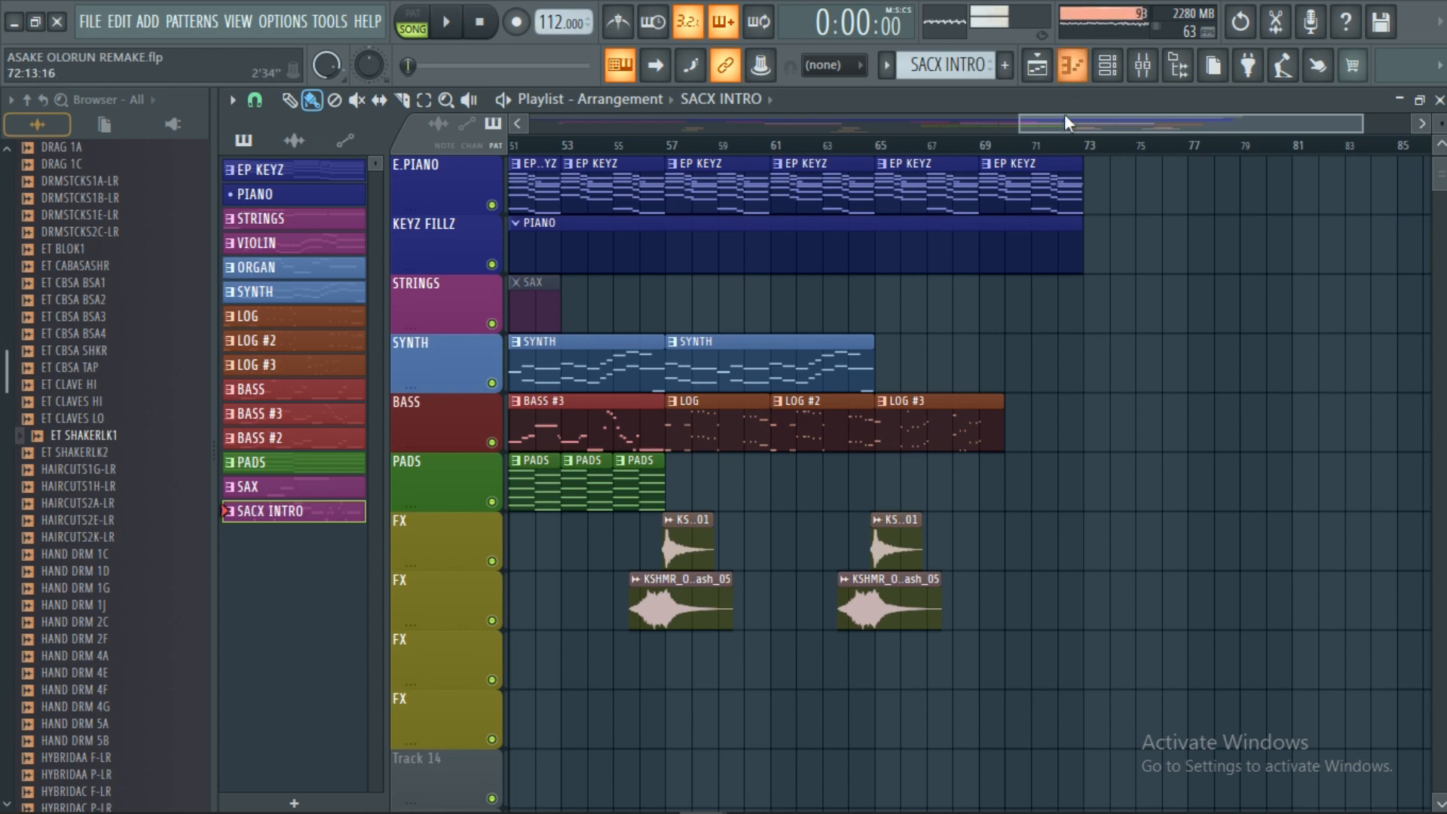
pyautogui.scroll(-2, 1083, 149)
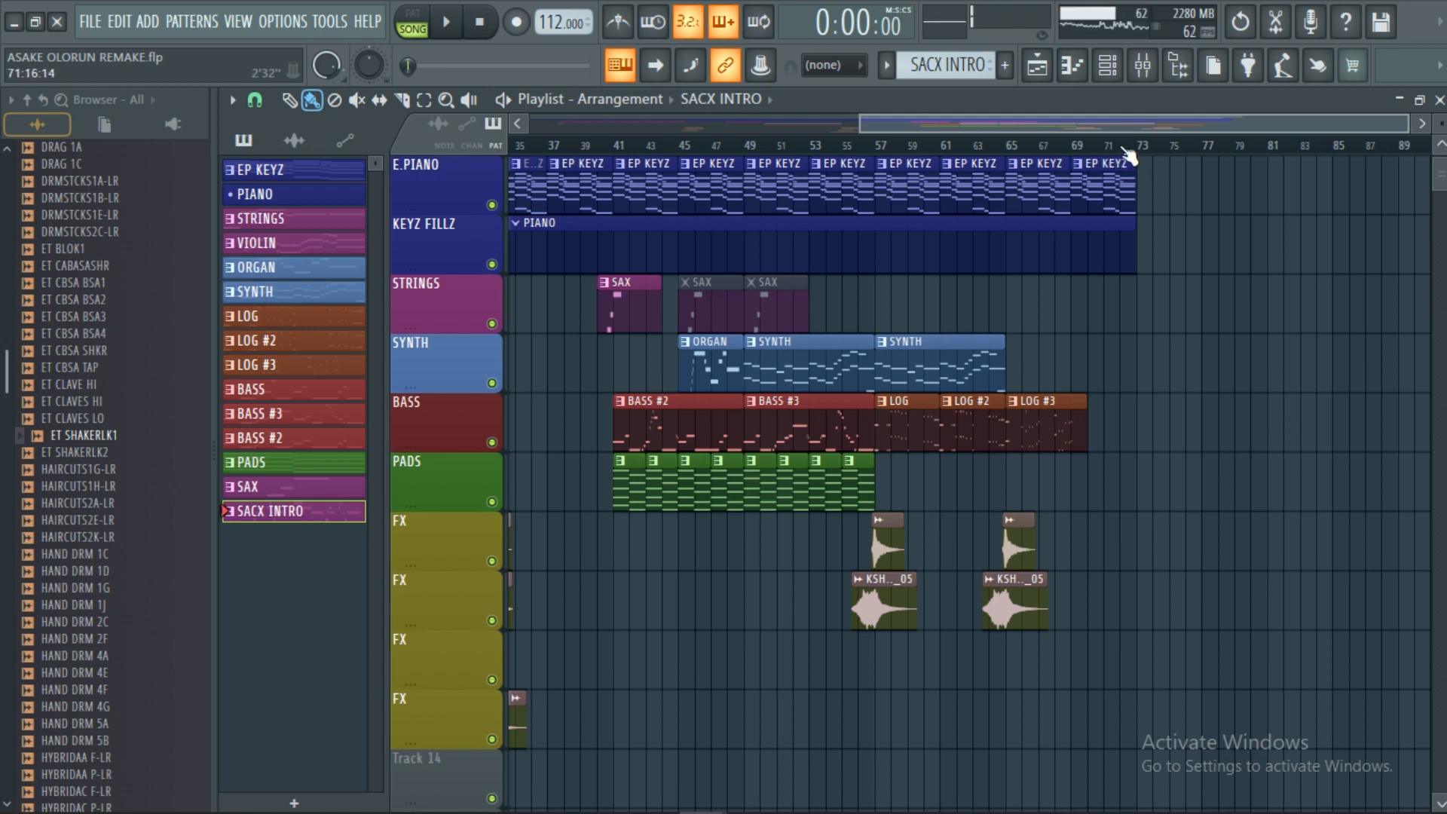
pyautogui.scroll(-5, 1128, 155)
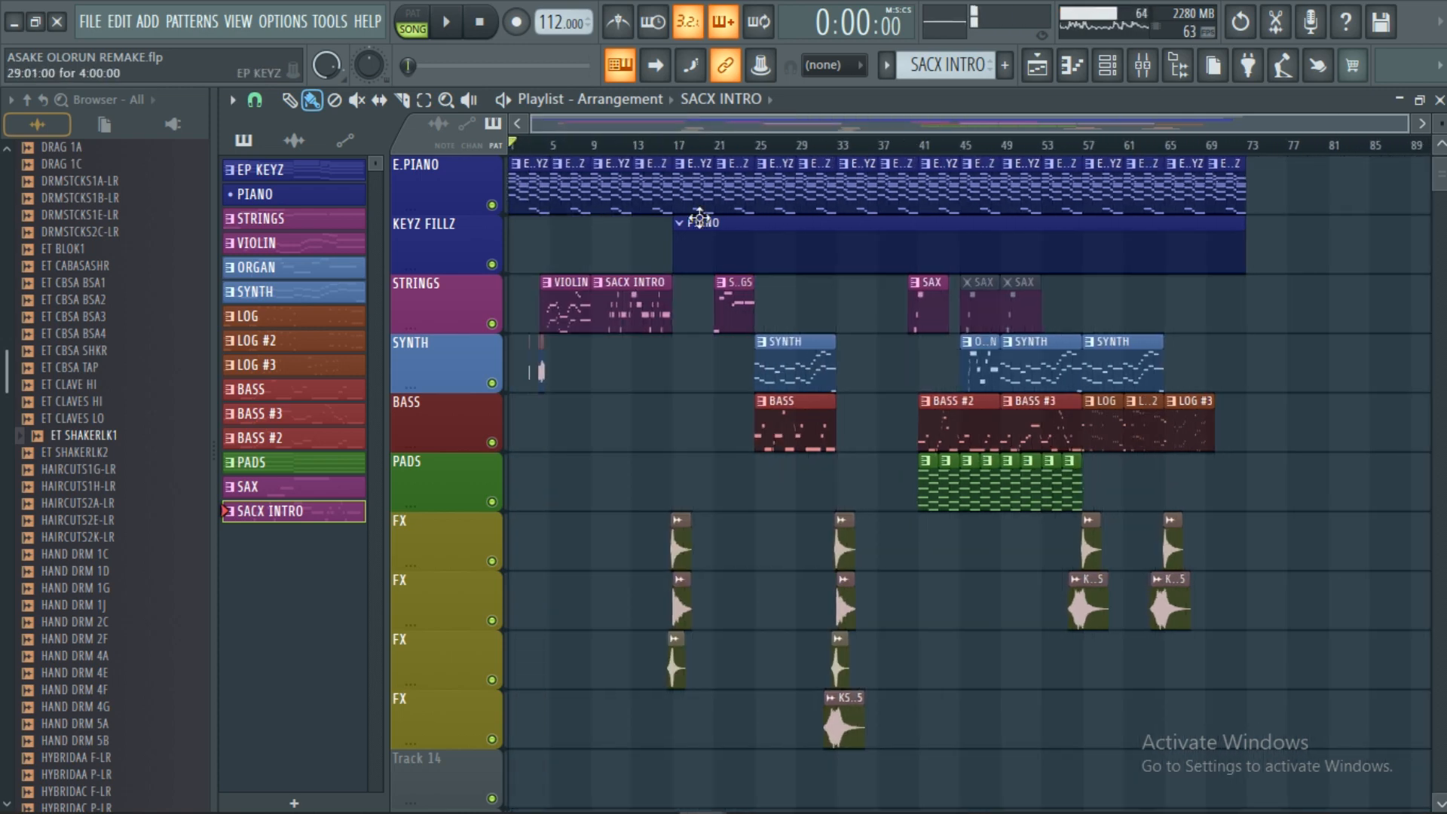
pyautogui.scroll(-2, 520, 264)
pyautogui.scroll(3, 627, 374)
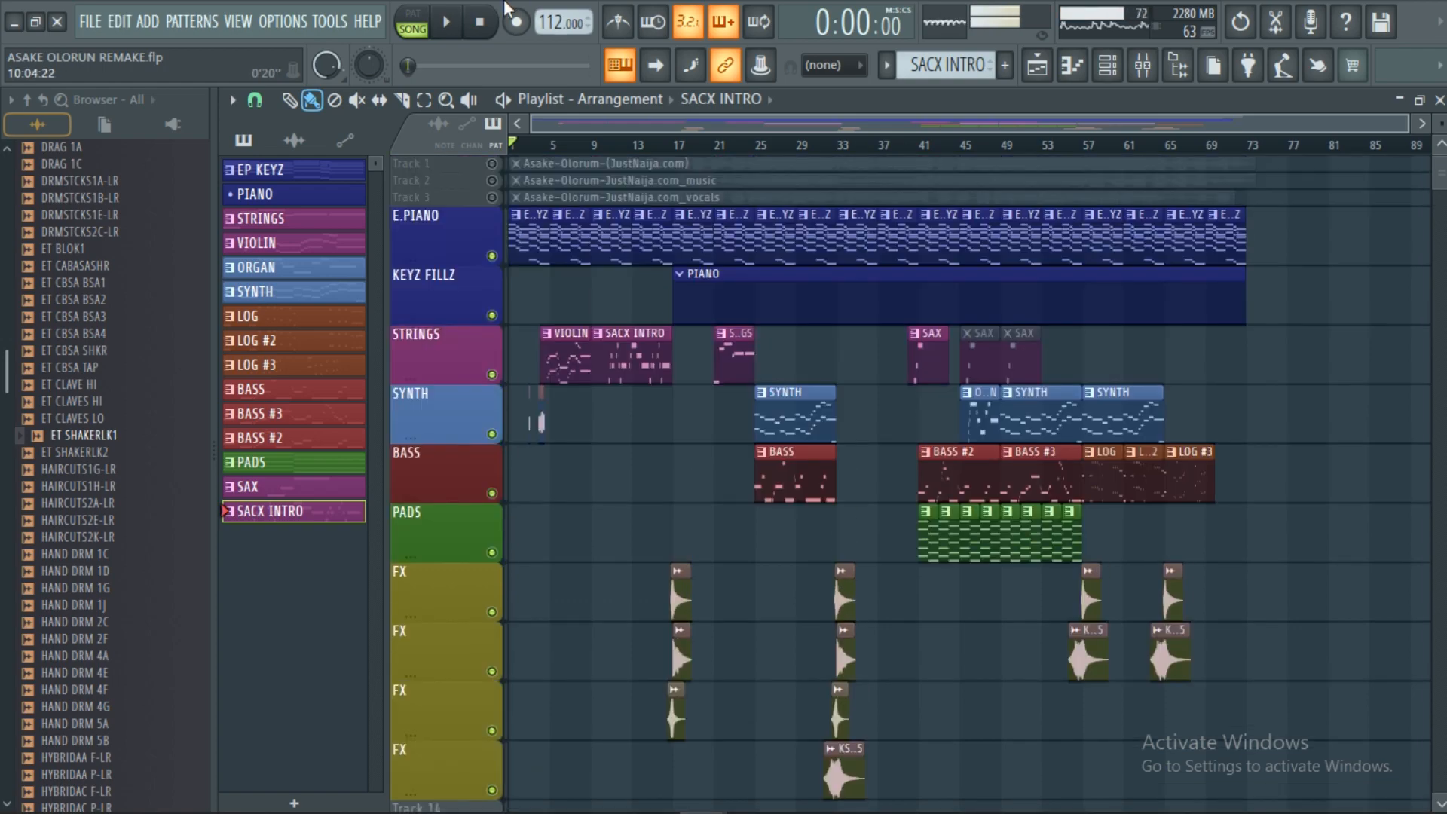